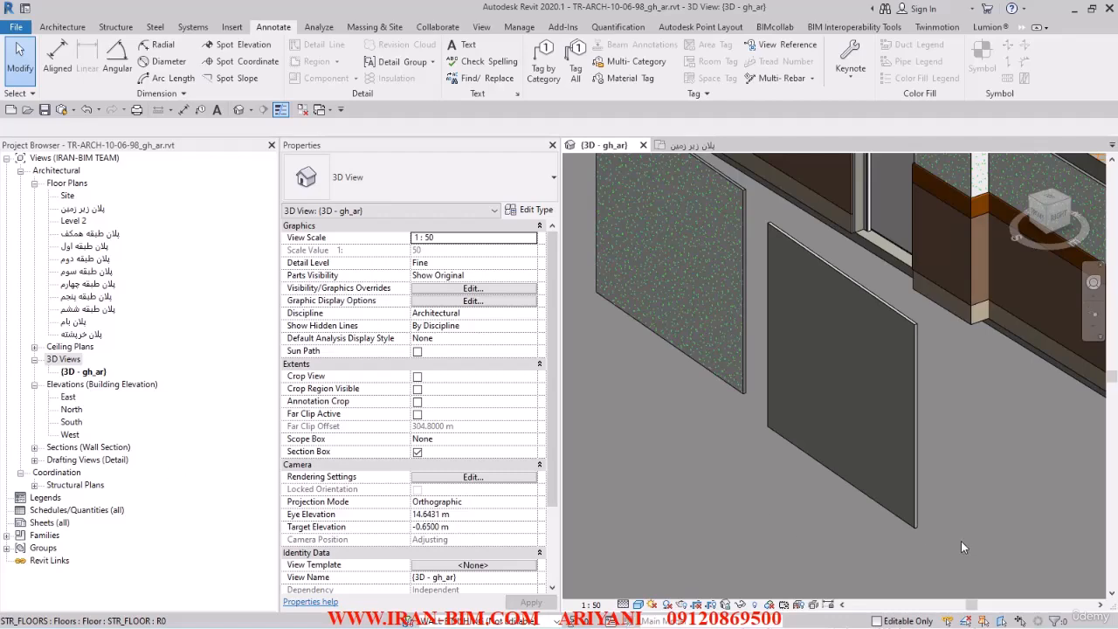
- Open the layer structure of the free-standing plain wall's type for editing and show its preview
click(851, 471)
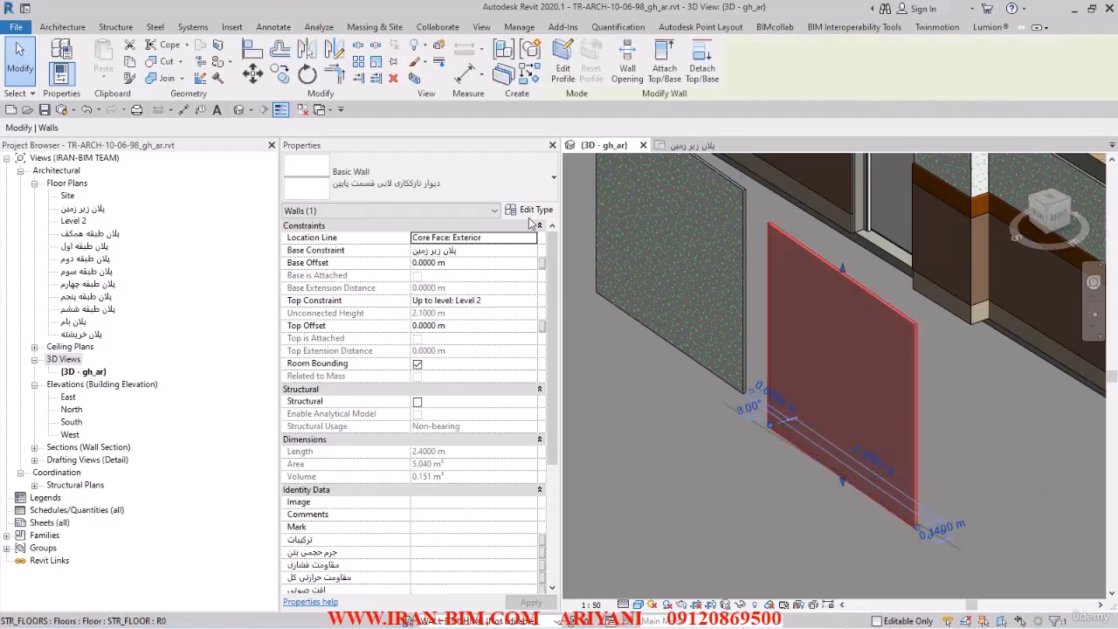
click(529, 213)
click(514, 171)
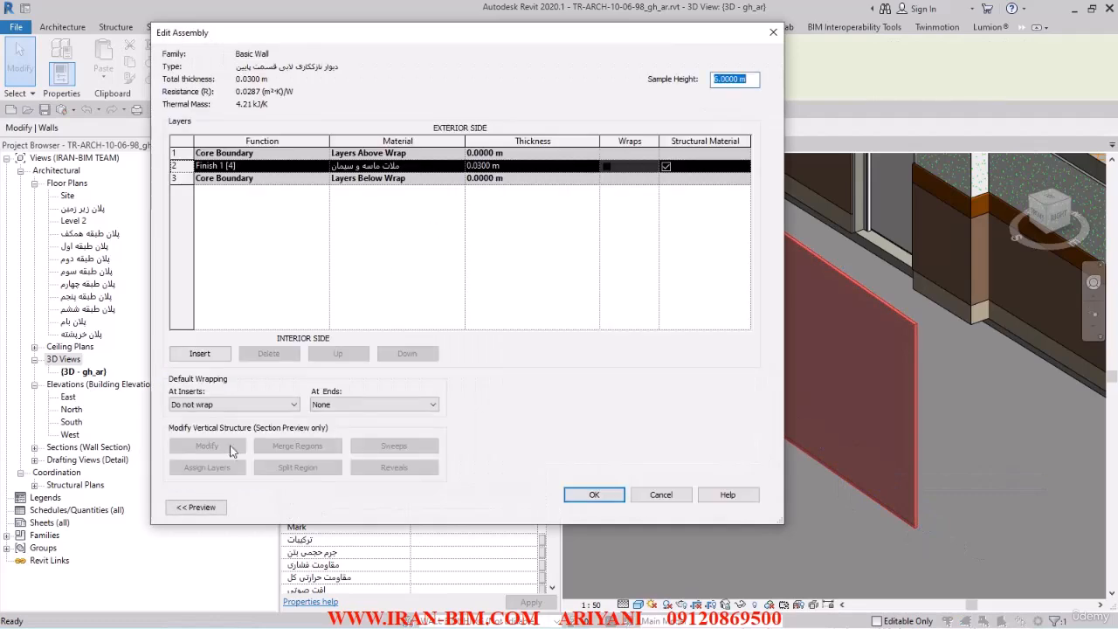
click(173, 506)
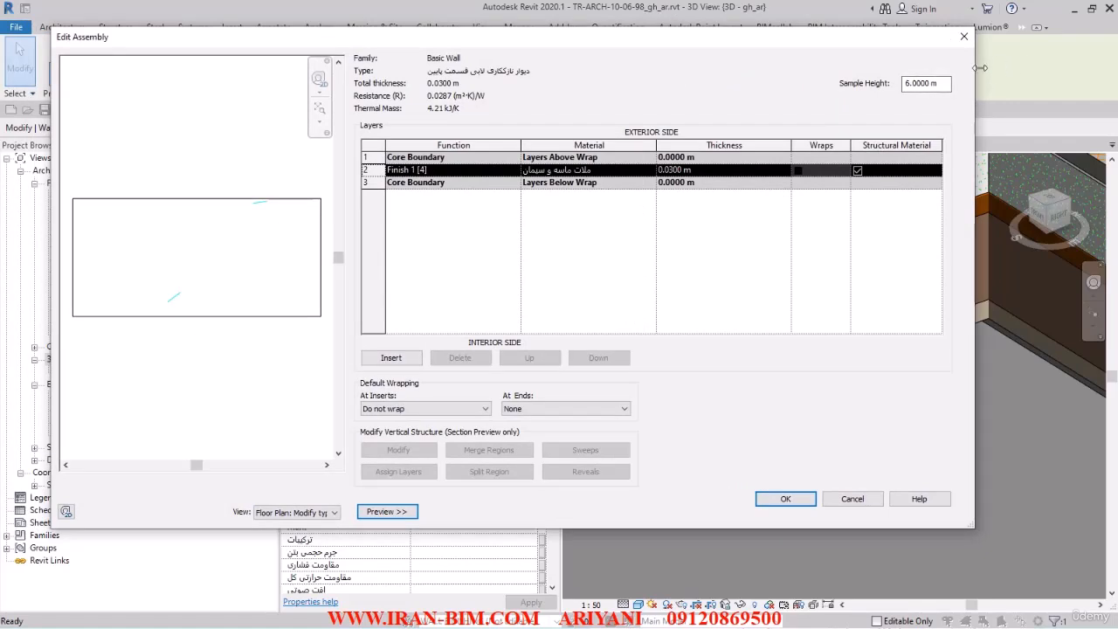
- Set the sample height to 0.8 m and switch the preview to Section: Modify type attributes
drag(950, 83, 875, 88)
text(1.)
text(0)
text(.8)
key(Tab)
click(280, 513)
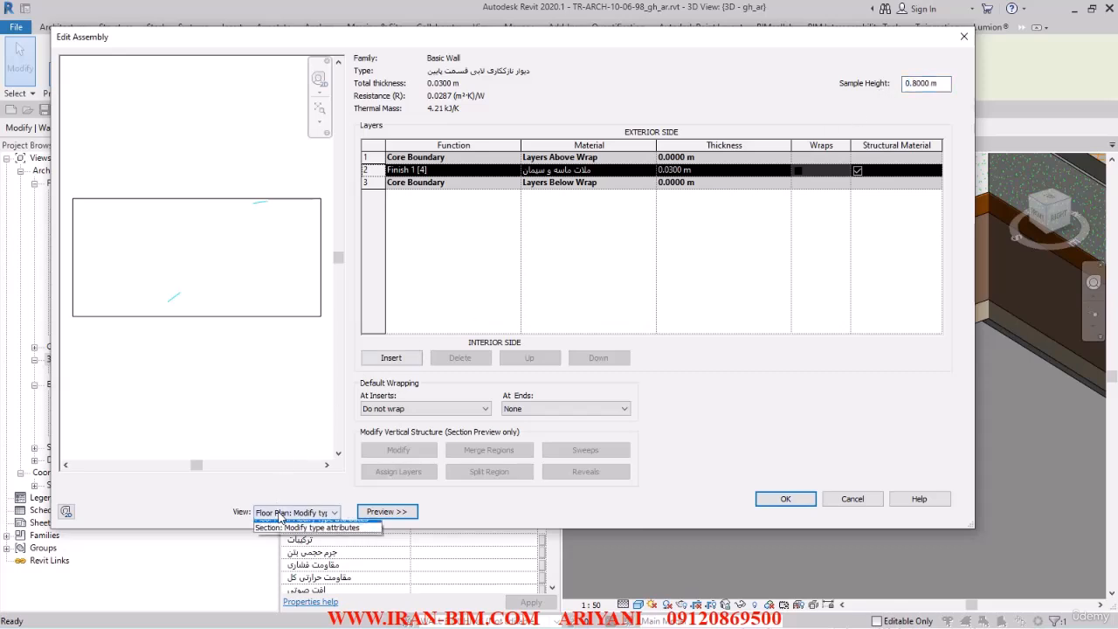
click(282, 530)
mouse_move(247, 336)
middle_down()
mouse_move(247, 350)
mouse_move(264, 267)
middle_up()
scroll(227, 324, up, 1)
middle_drag(222, 355, 252, 355)
- Add a wall sweep that uses the profile PARKING WALL SWEEP REC WITH FILLET : 200 X 15
click(584, 449)
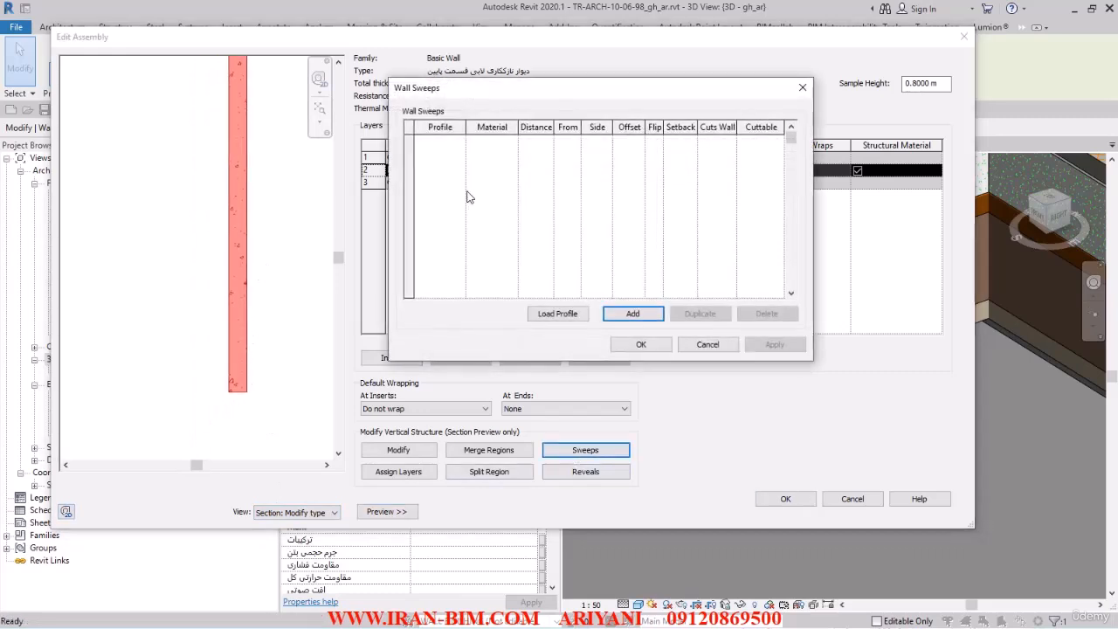
click(633, 312)
drag(513, 96, 581, 111)
click(529, 156)
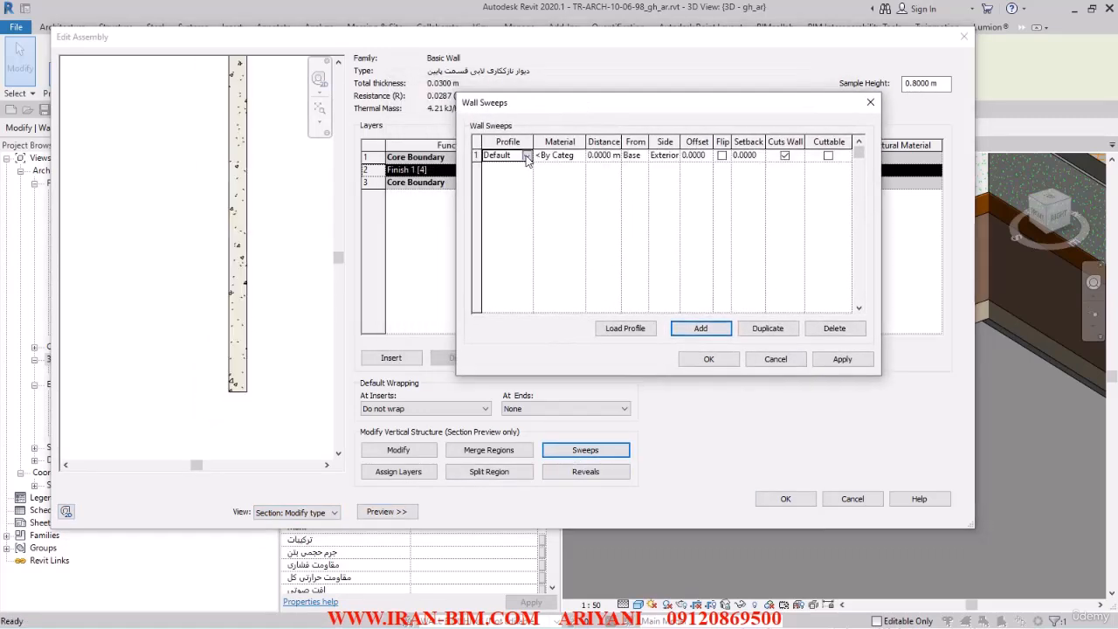
click(528, 156)
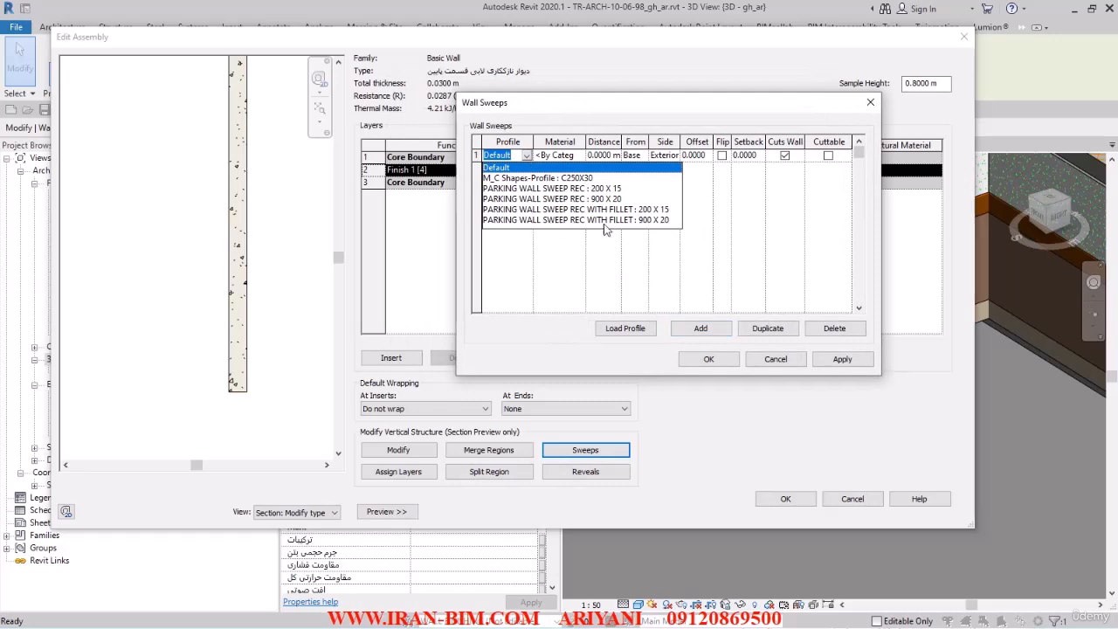
click(661, 221)
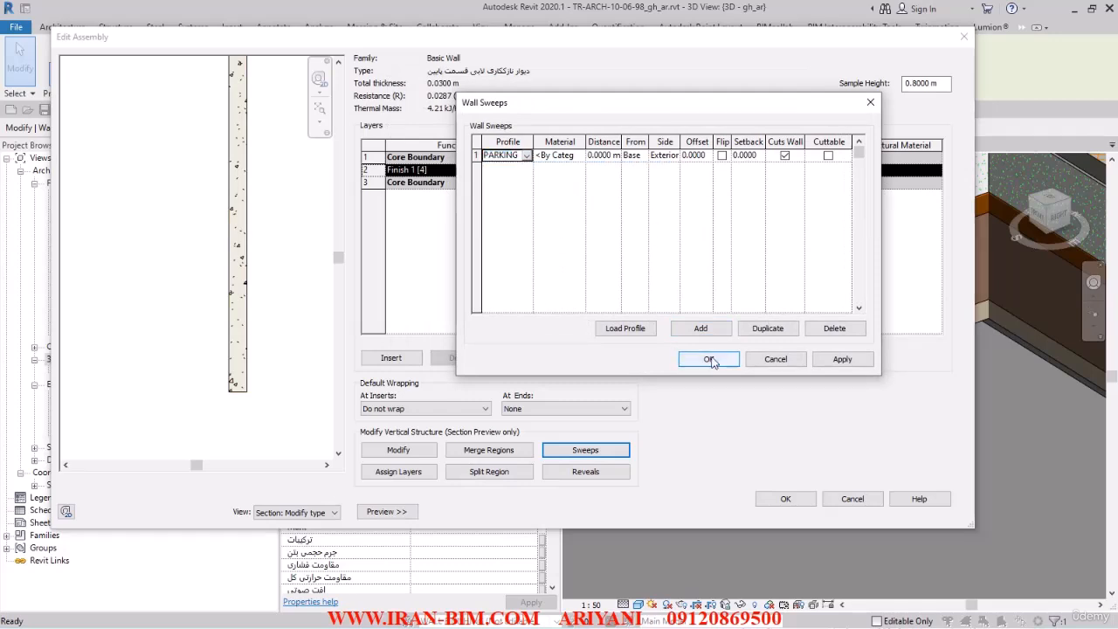
click(841, 359)
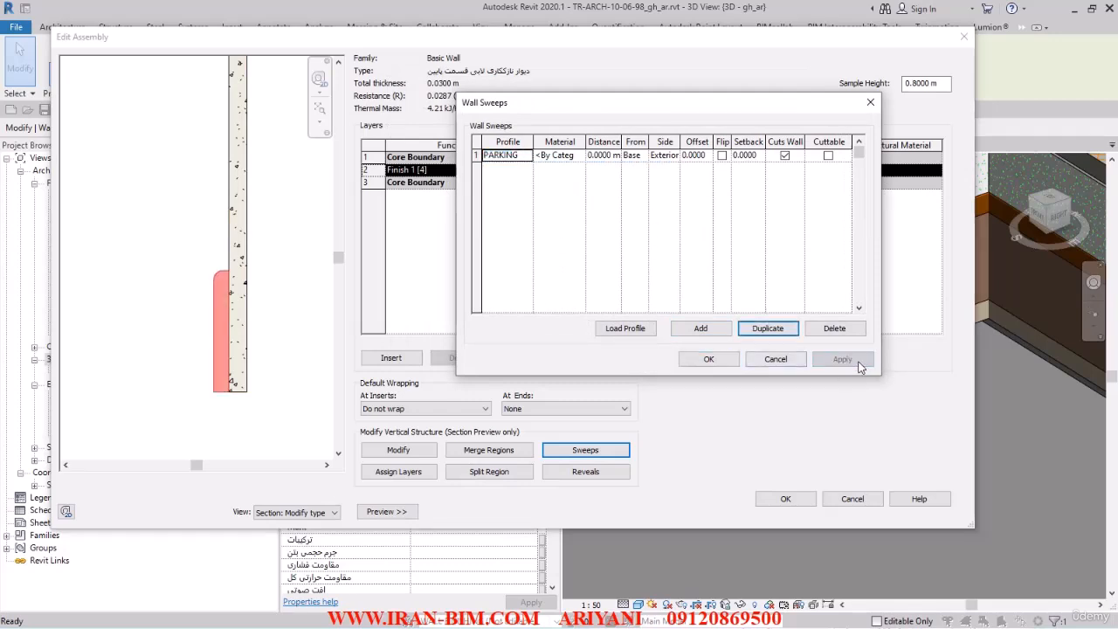
- Change the wall sweep's profile to PARKING WALL SWEEP REC : 200 X 15 and accept the sweep settings
click(526, 156)
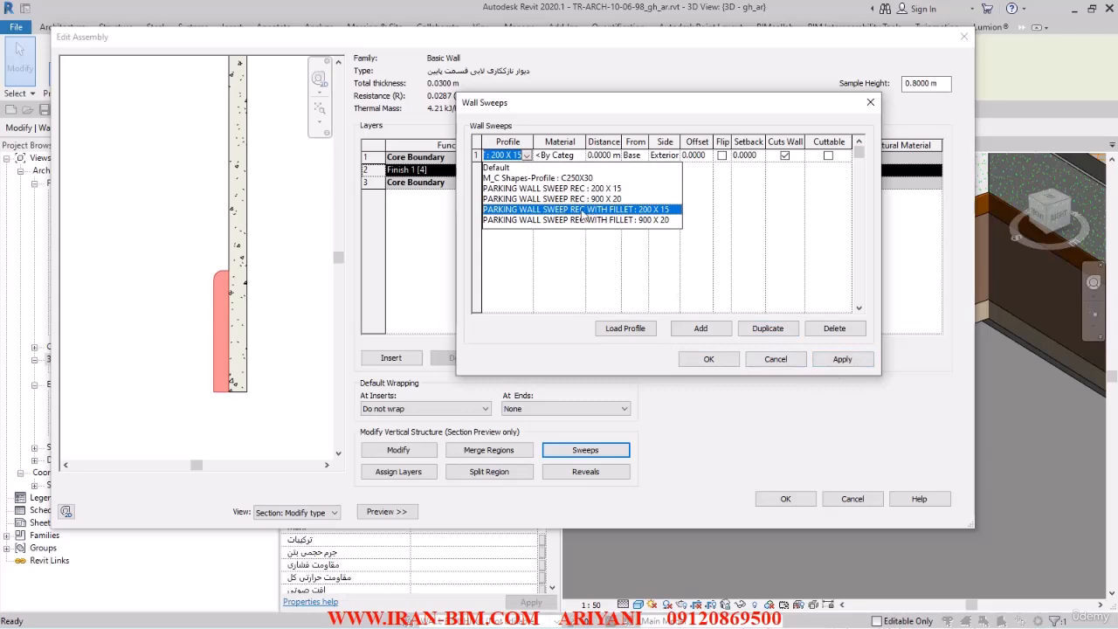
click(602, 198)
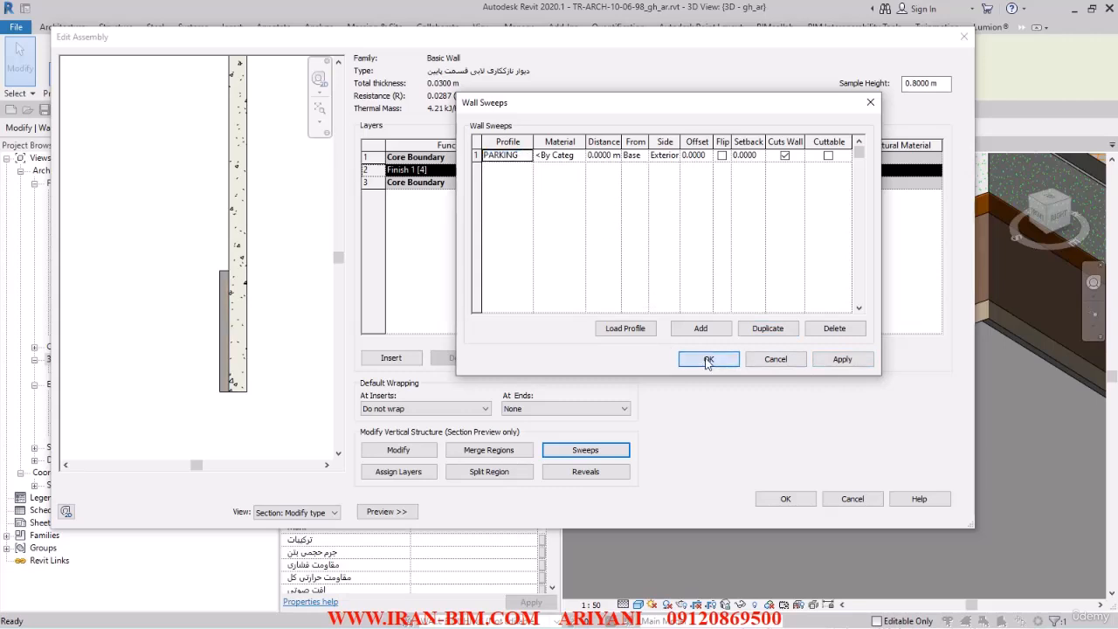
click(708, 359)
scroll(200, 303, up, 3)
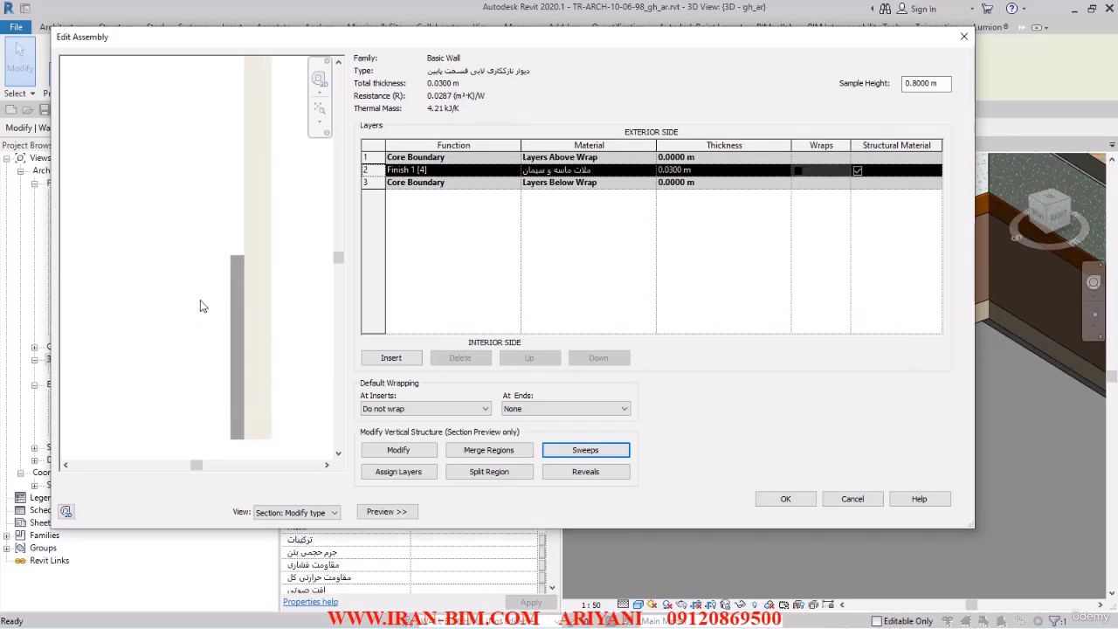
- Set the wall sweep's offset to -0.0130 m so that it is embedded in the mortar layer
click(602, 454)
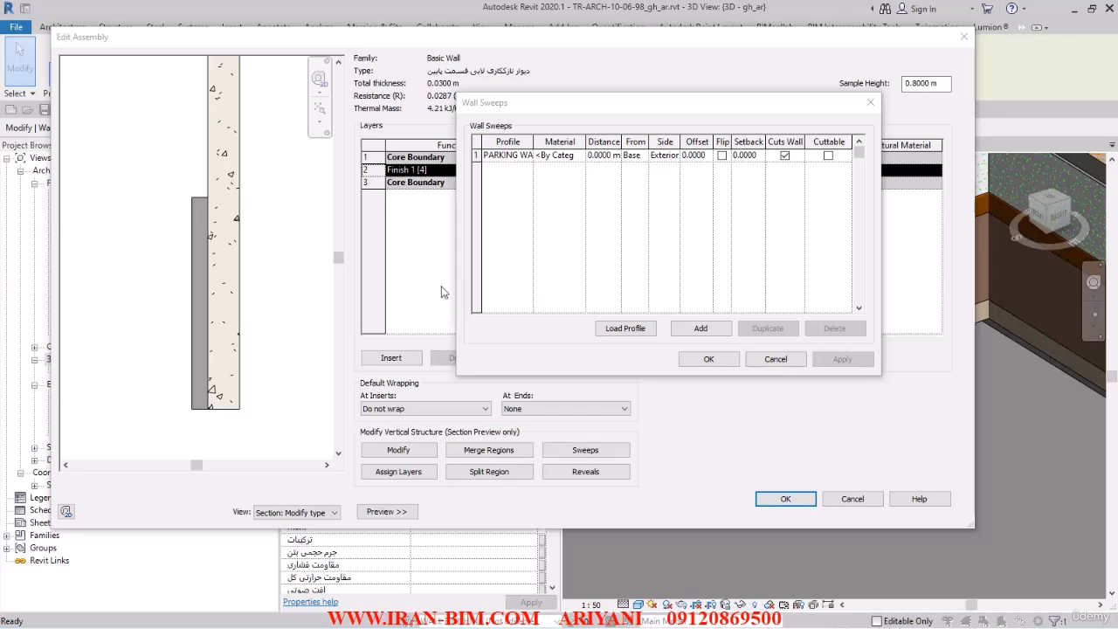
click(705, 158)
drag(706, 155, 671, 162)
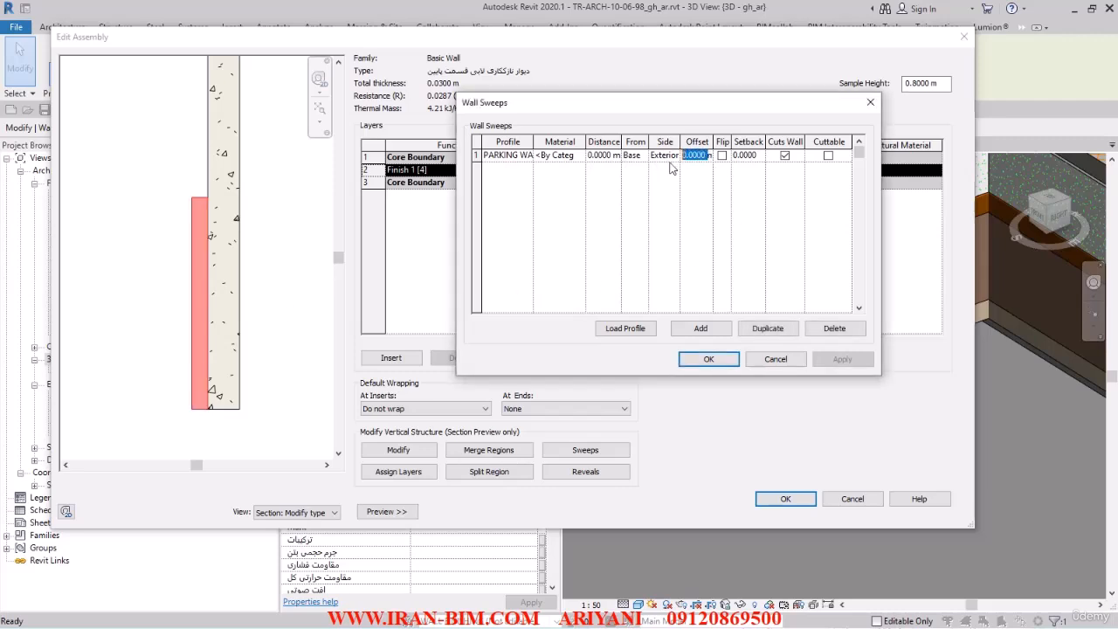
key(BackSpace)
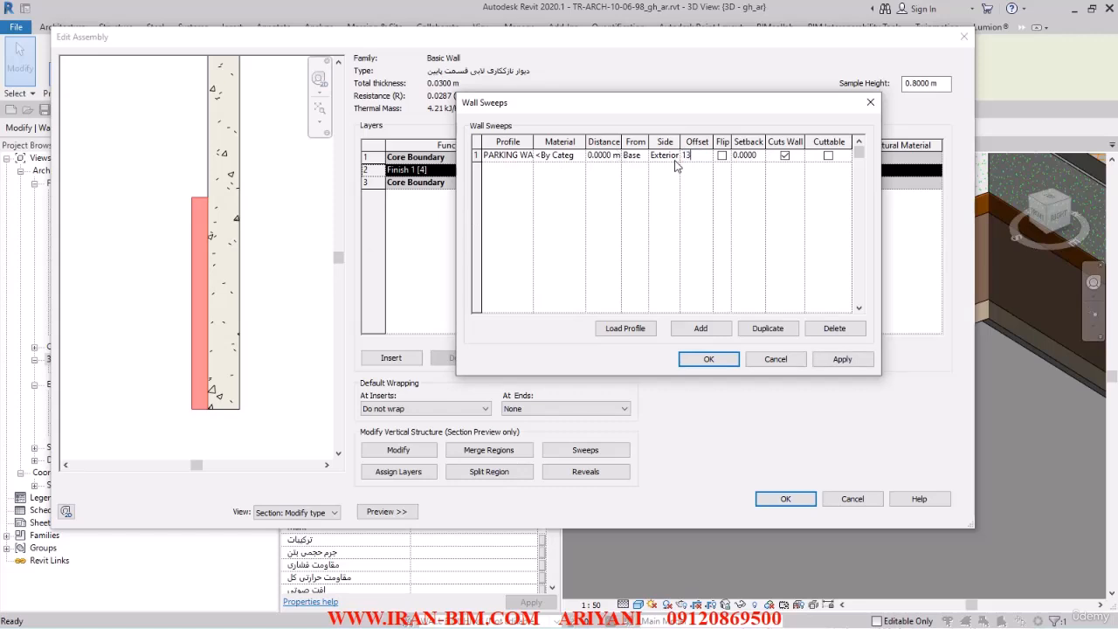
text(13)
key(Return)
text(-)
click(842, 359)
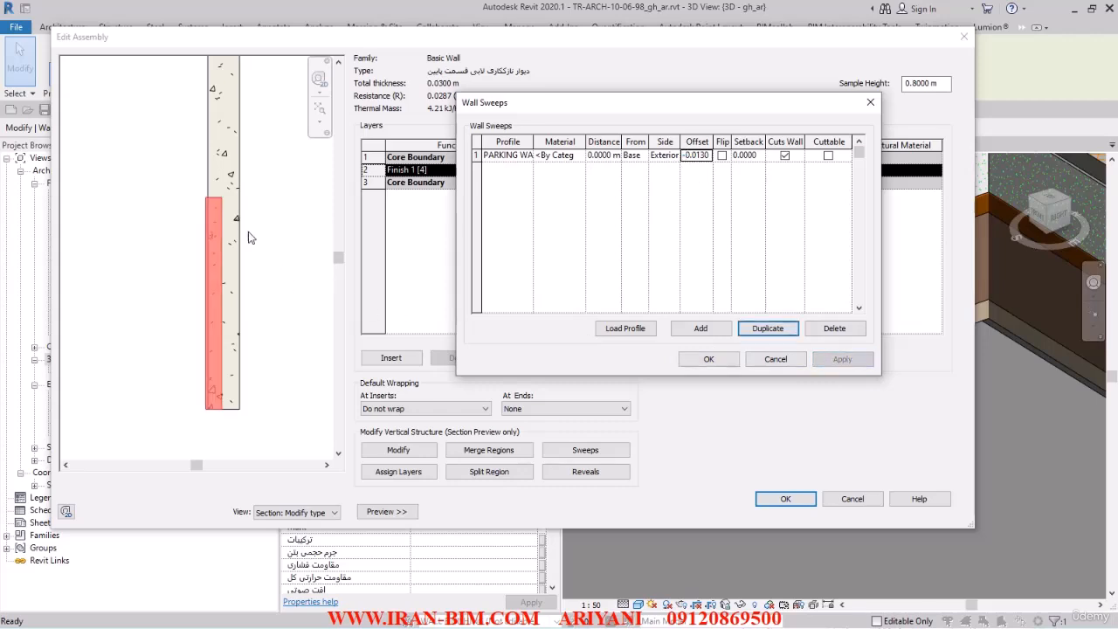
click(694, 359)
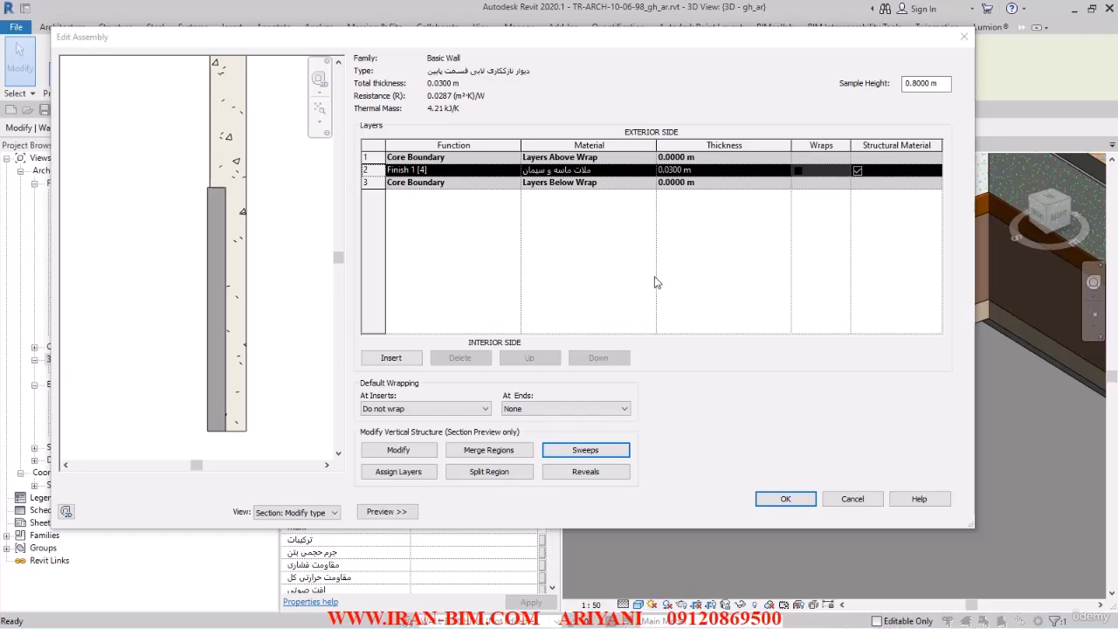
- Reopen the wall sweeps settings and open the material selection of the sweep
click(603, 170)
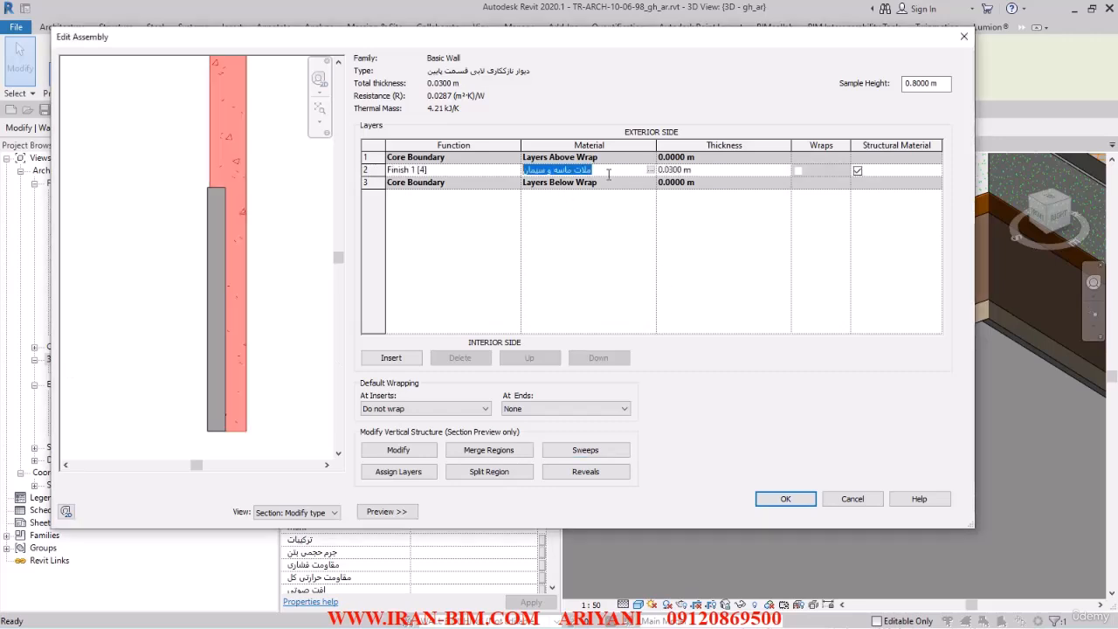
click(547, 448)
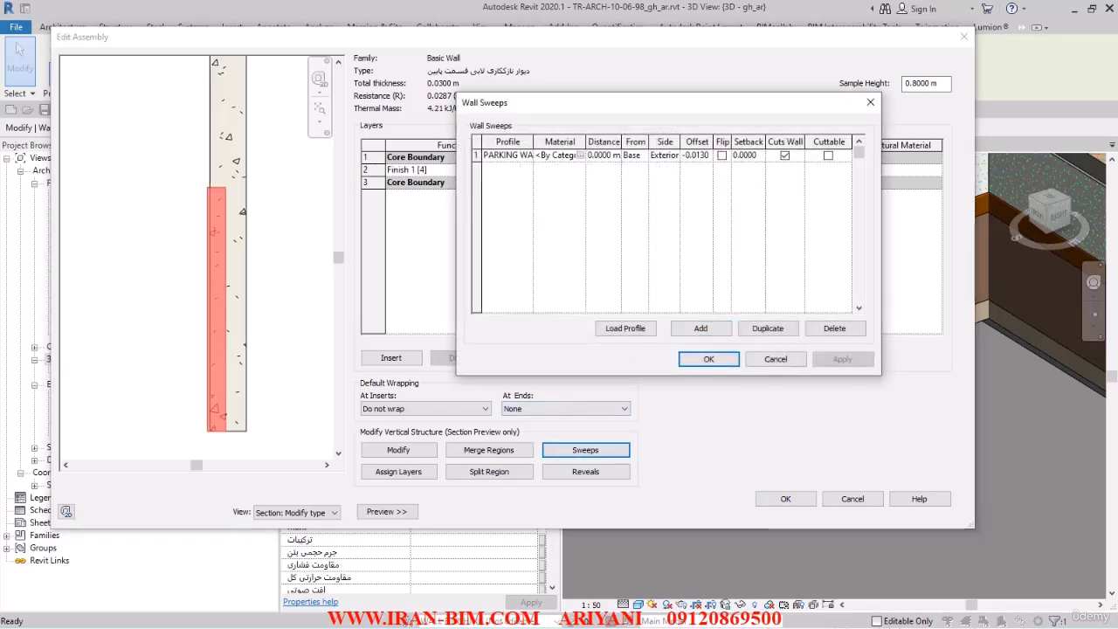
click(579, 154)
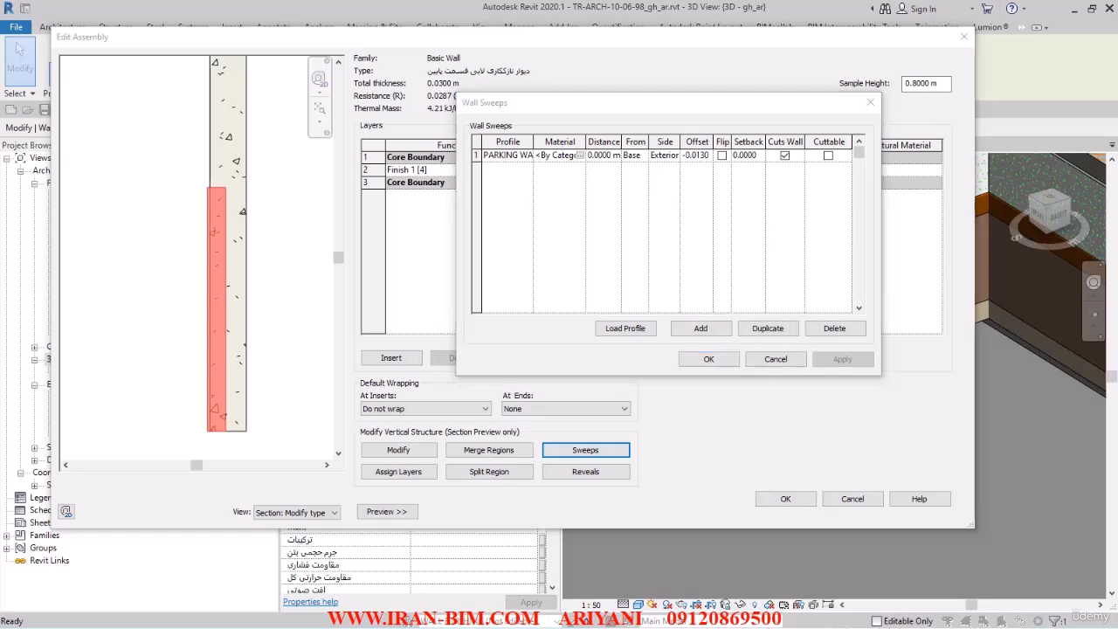
- Switch to Chrome and examine the black Chayan granite's specifications on sangyab.com and its Google image results
drag(0, 122, 786, 2)
scroll(547, 227, down, 5)
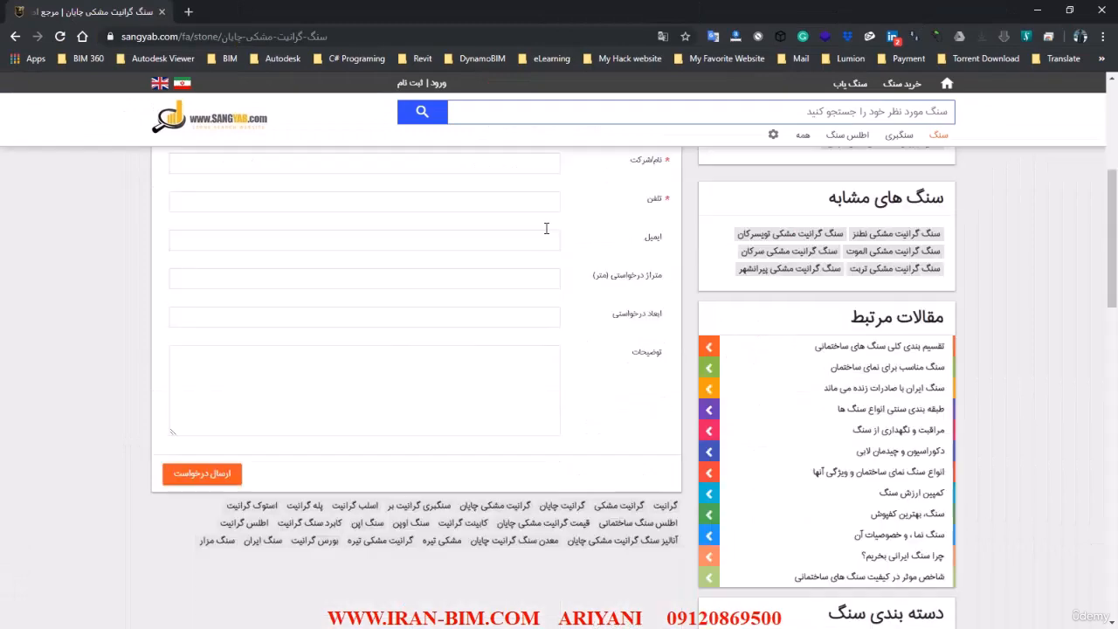
scroll(565, 279, up, 4)
scroll(570, 302, up, 1)
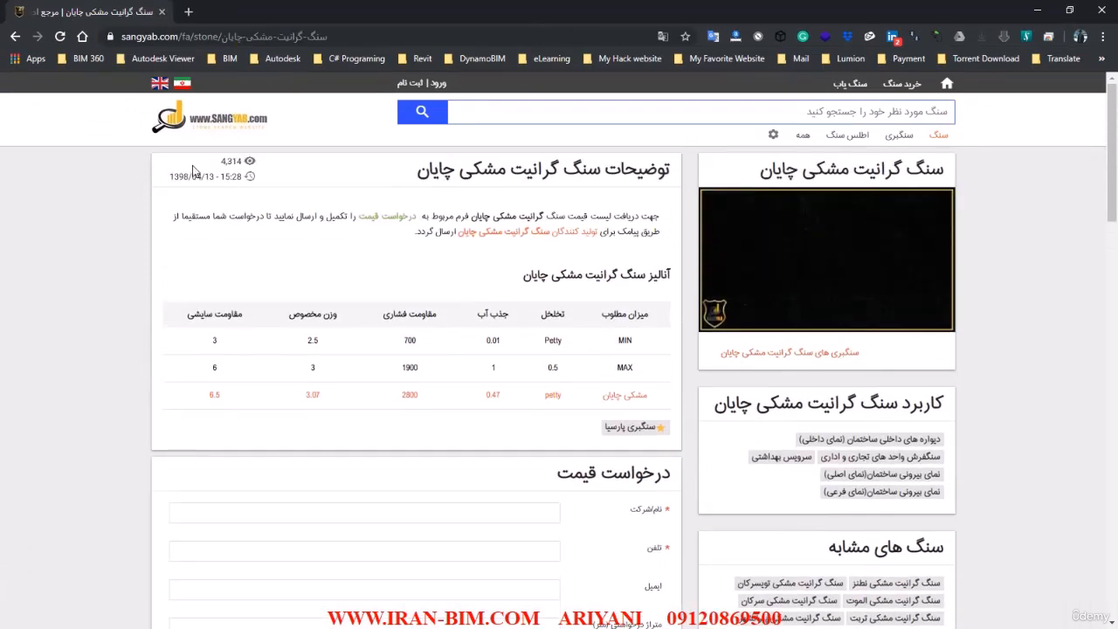
click(14, 37)
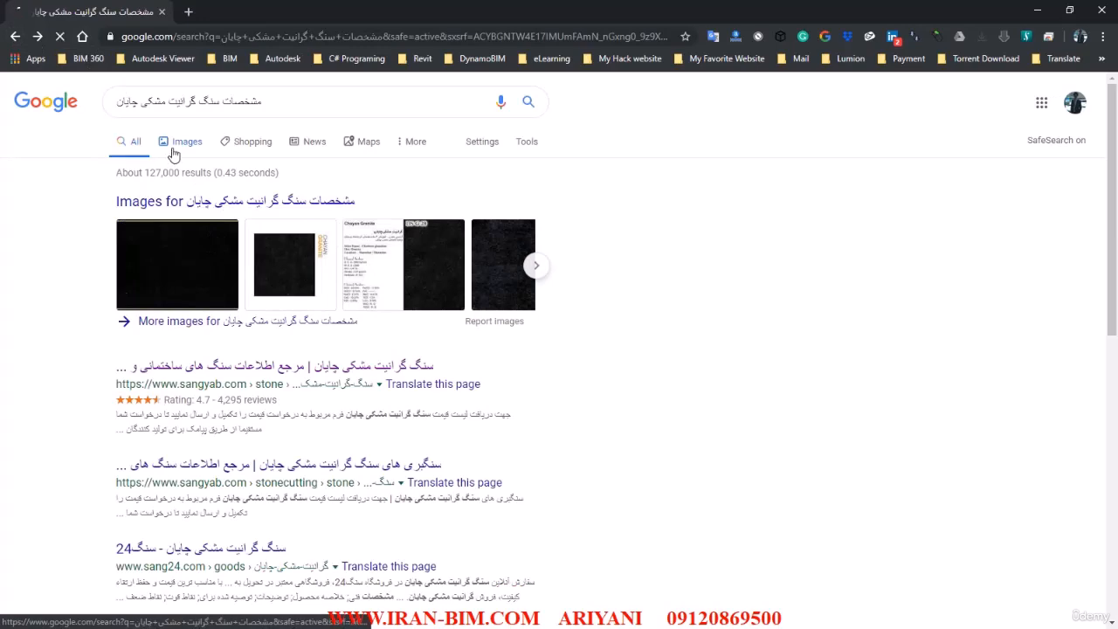
click(173, 152)
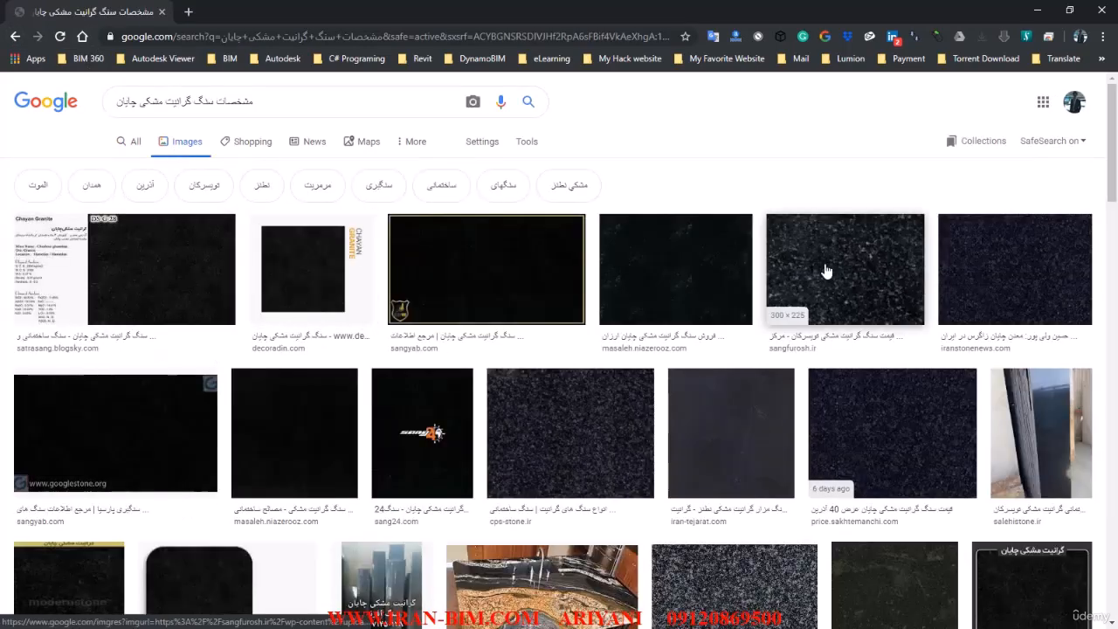
click(825, 237)
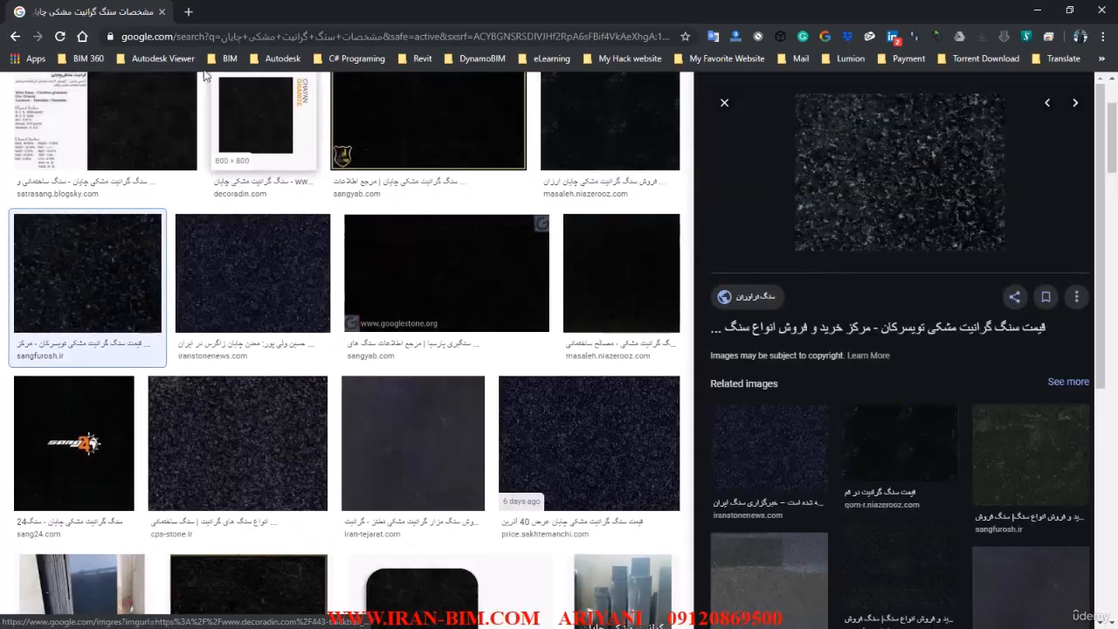
click(16, 38)
click(16, 38)
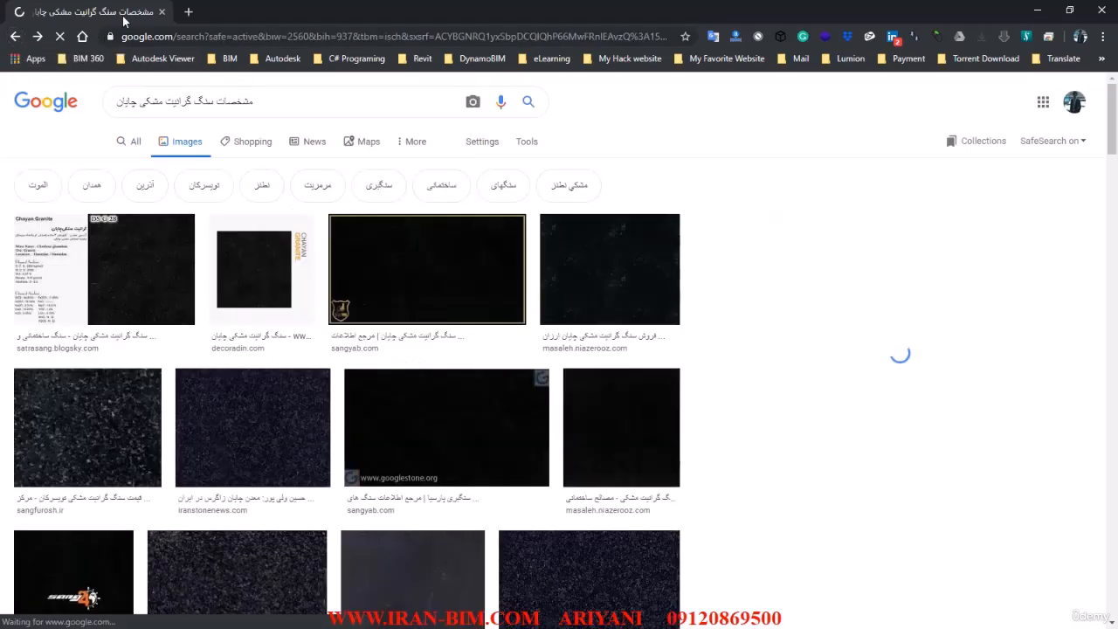
drag(103, 18, 0, 114)
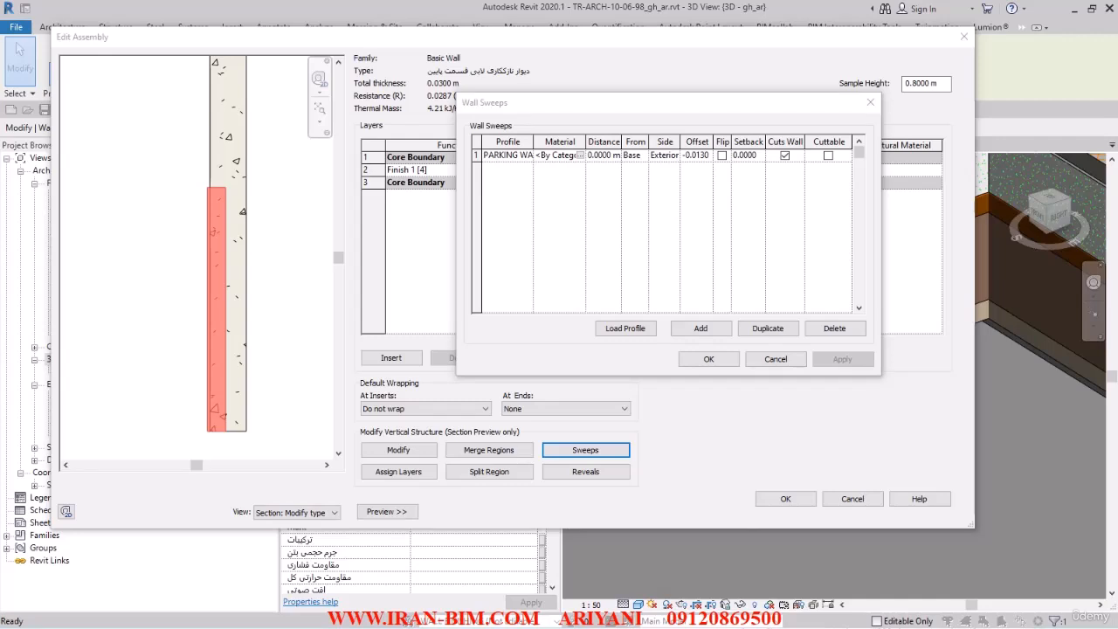
- Search the project materials for گرانیت and select the material سنگ گرانیت for the sweep
click(580, 155)
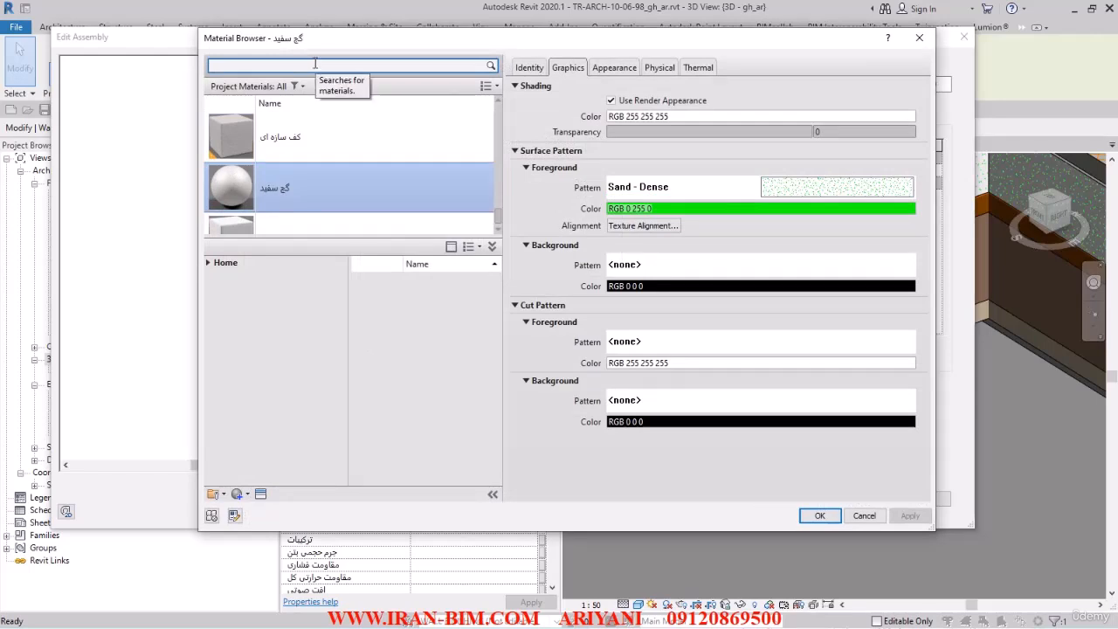
text(GRAN)
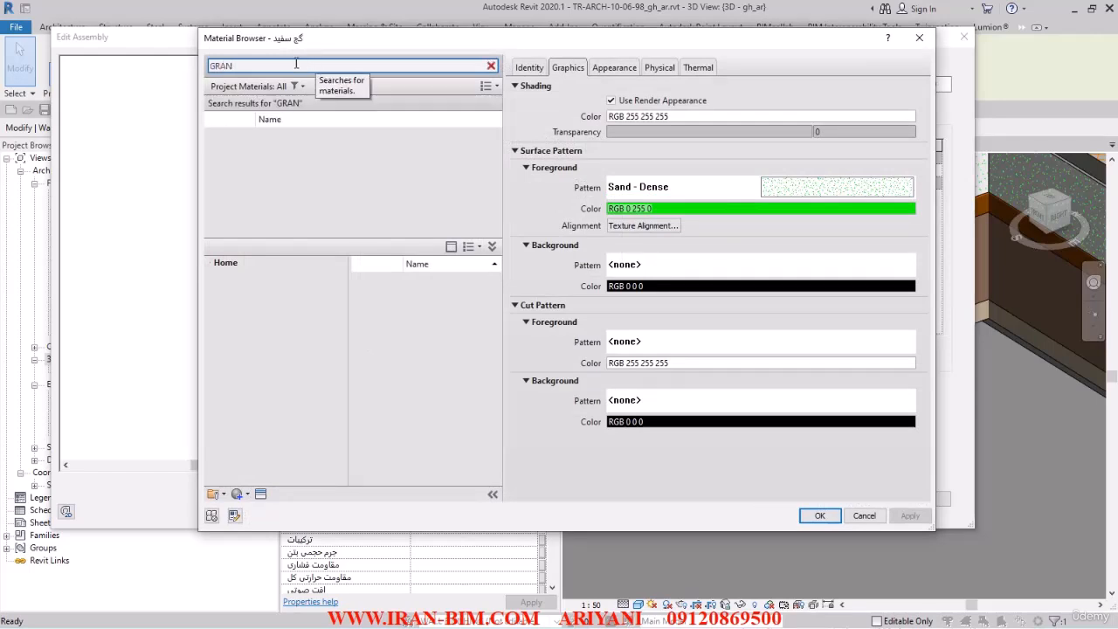
click(223, 66)
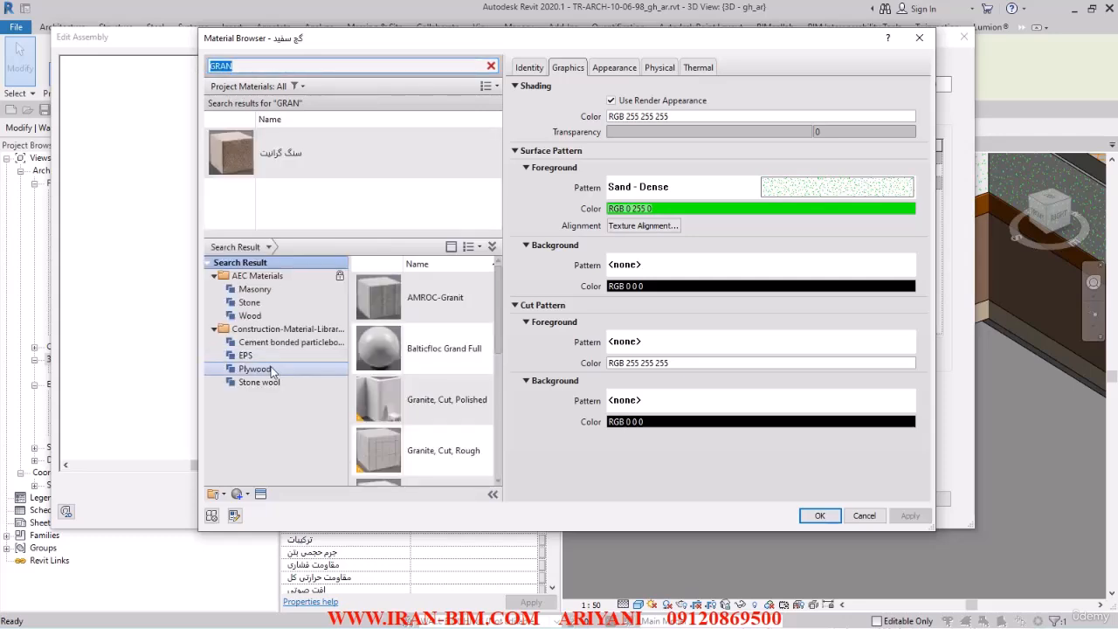
key(BackSpace)
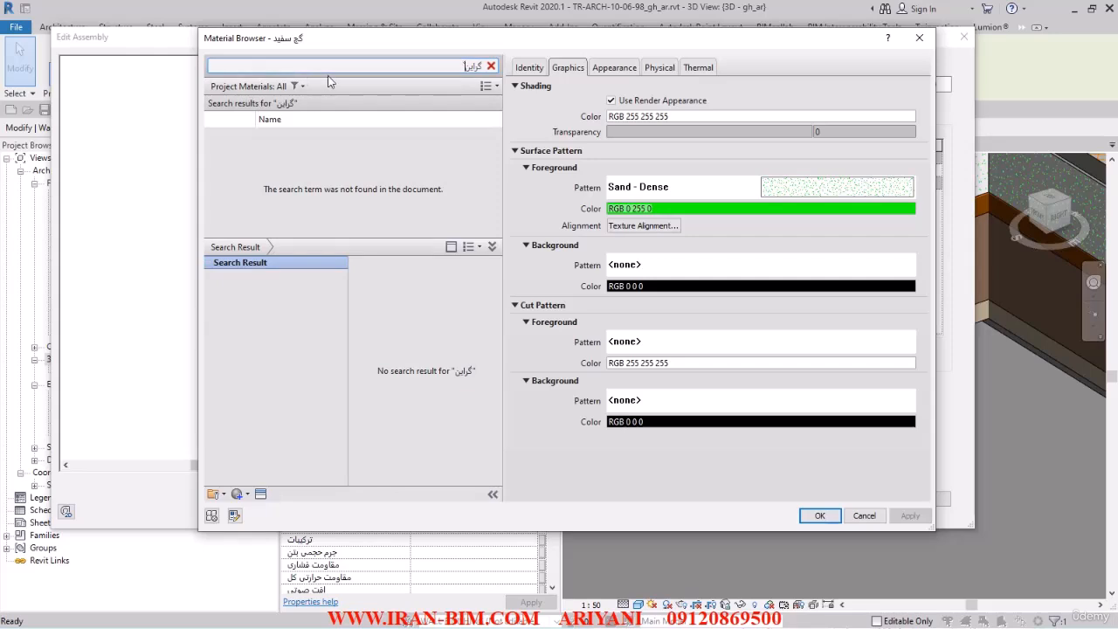
text(نیت)
click(288, 154)
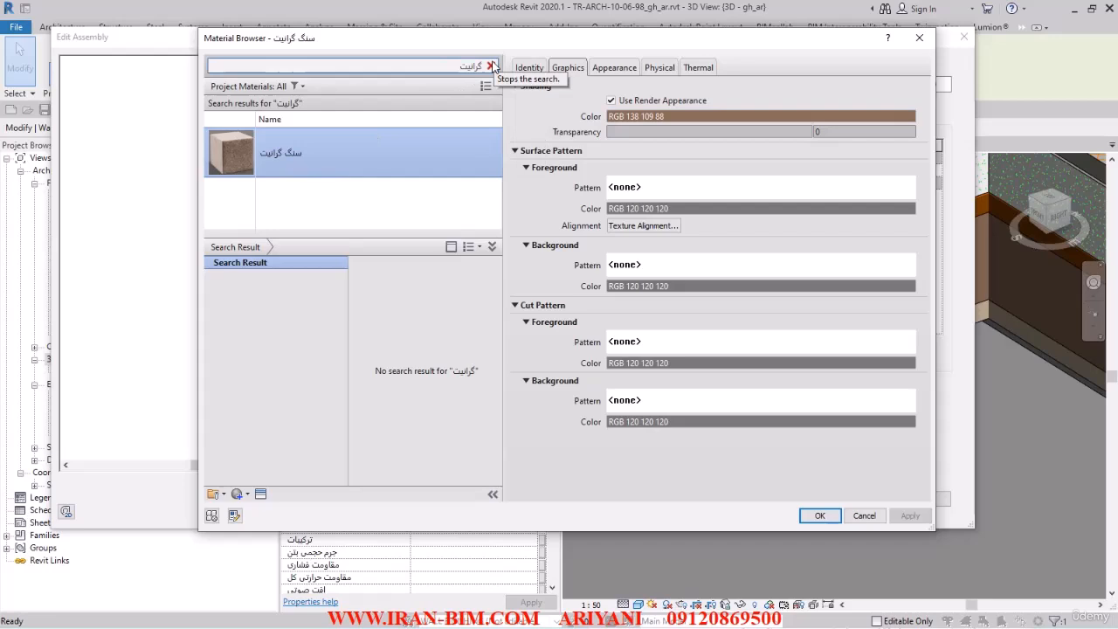
- Duplicate the material سنگ گرانیت and name the copy سنگ گرانیت چایان
right_click(274, 152)
click(312, 172)
click(521, 67)
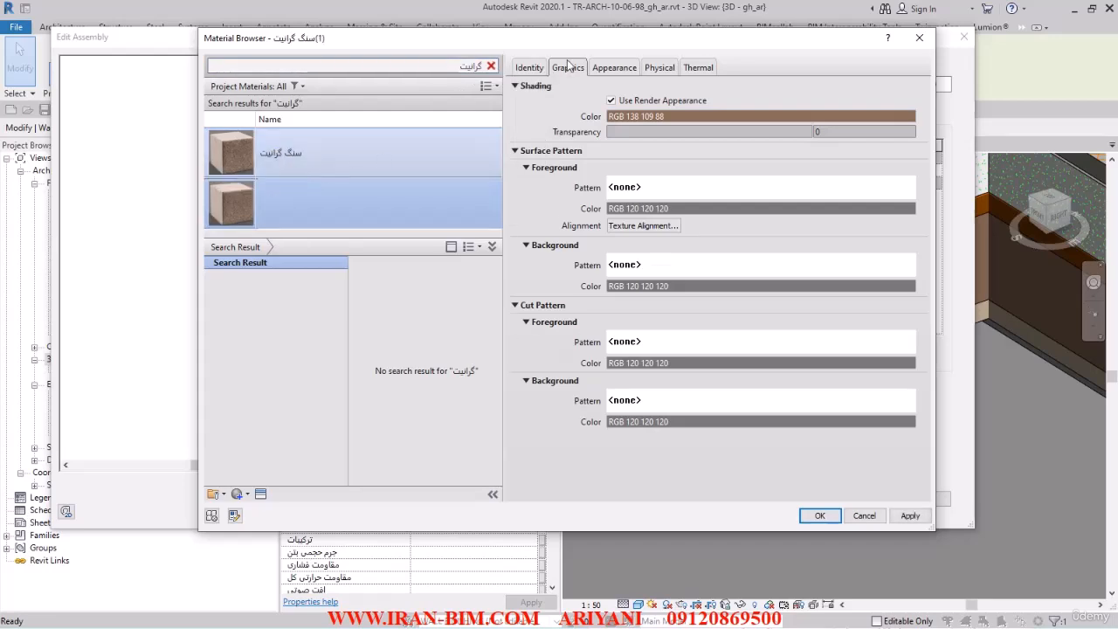
click(865, 88)
click(866, 87)
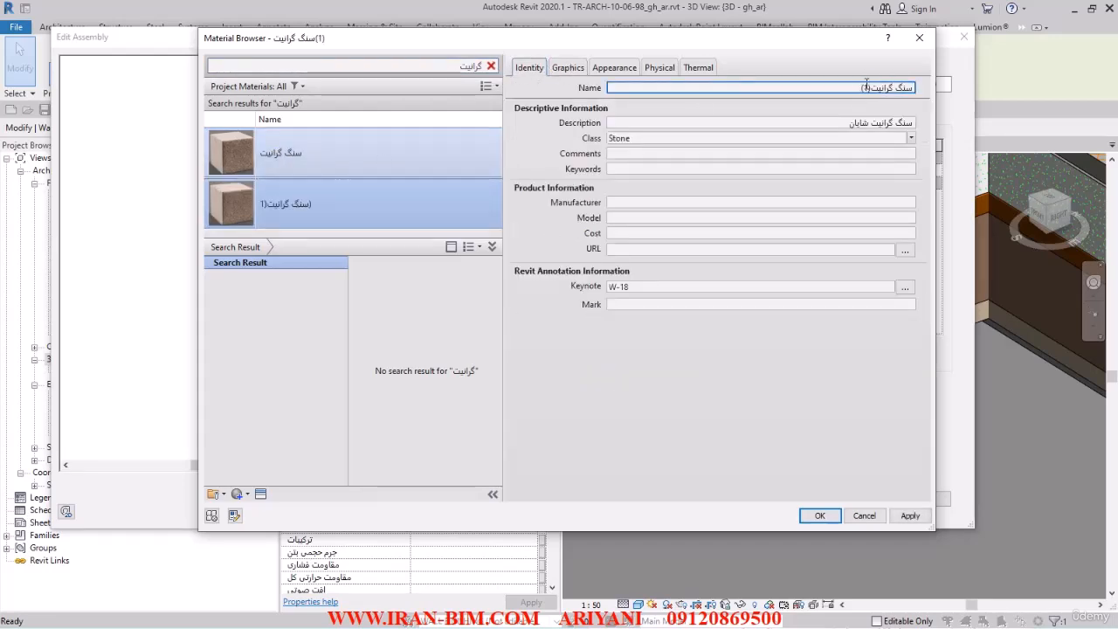
key(BackSpace)
click(752, 170)
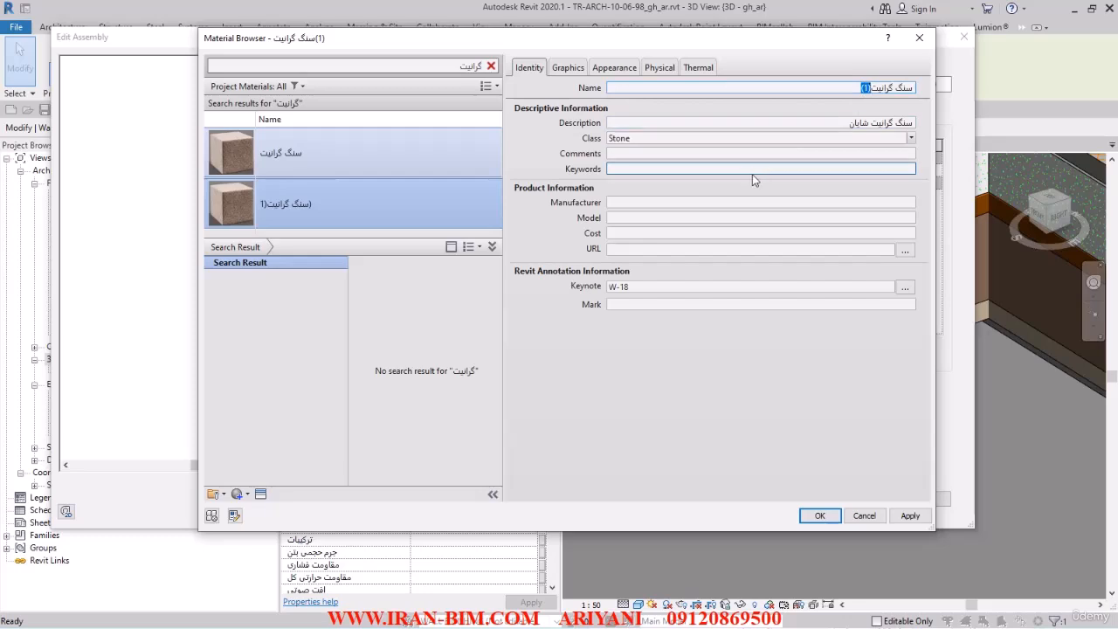
text(چابهار)
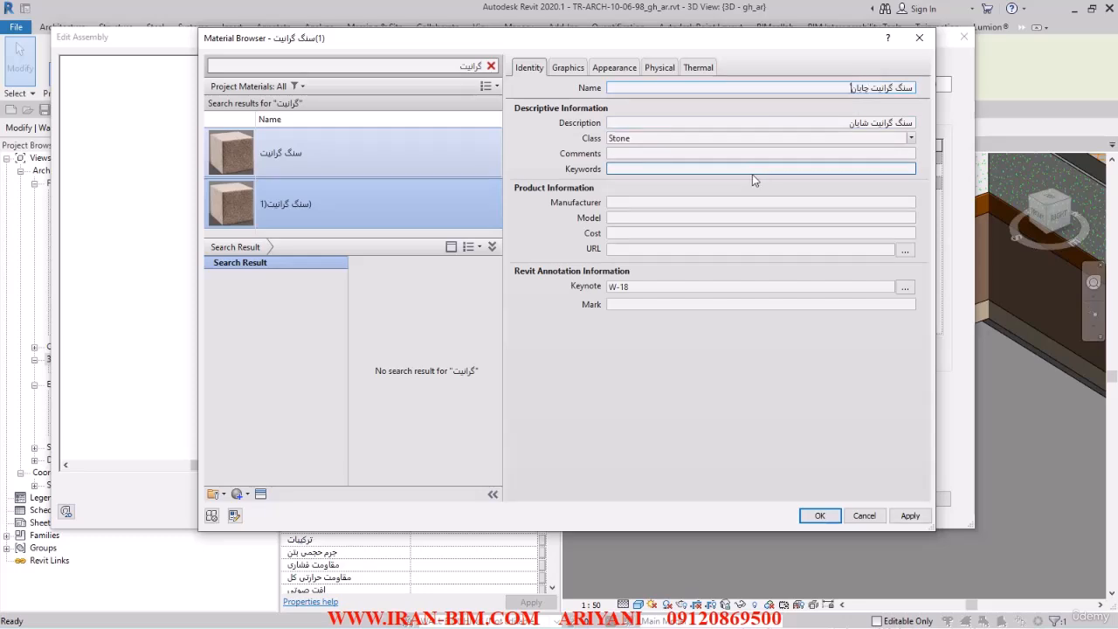
- Copy the new material's name into its description, replacing the text with سنگ گرانیت چایان
click(852, 86)
drag(853, 87, 908, 90)
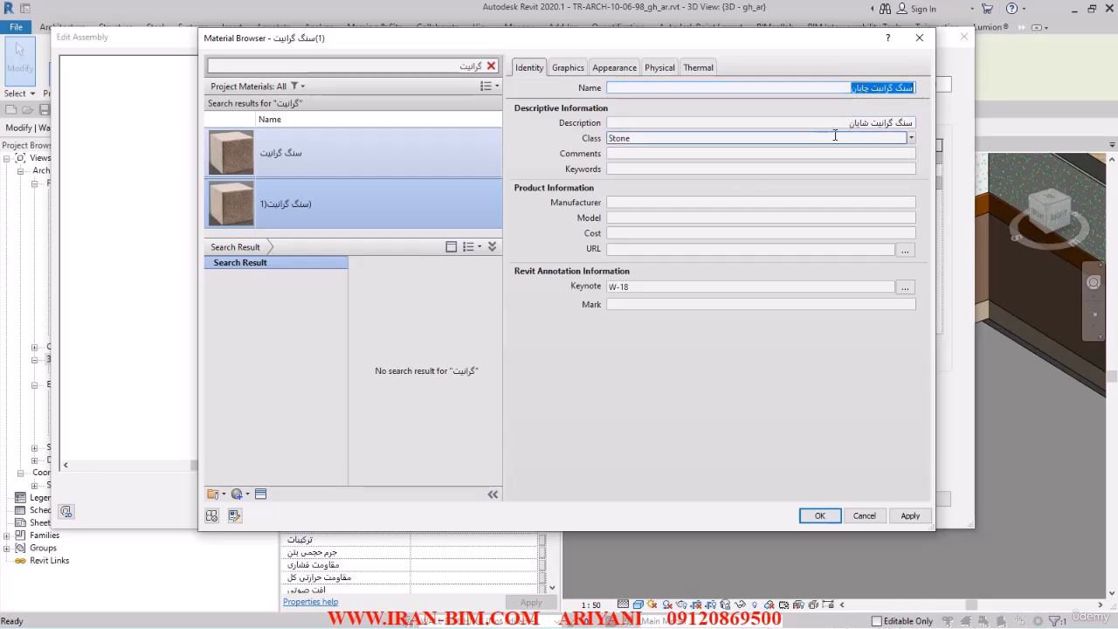
drag(851, 124, 921, 125)
text(سنگ گرانیت چایان)
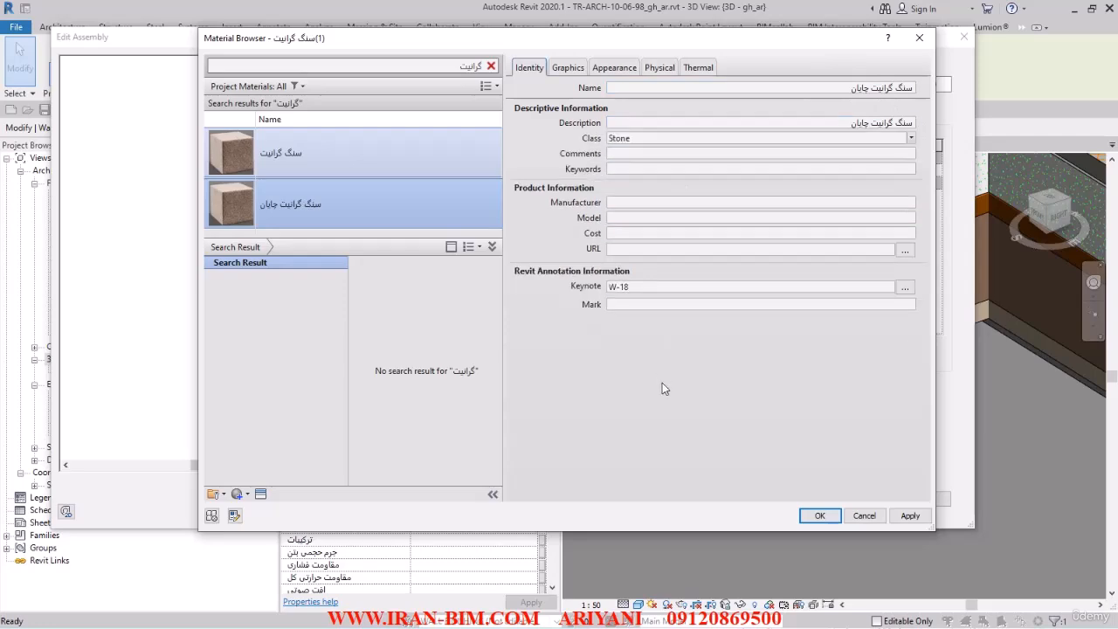
- Assign keynote W-21, سنگ گرانیت مشکی چایان, to the new granite material
click(904, 286)
scroll(608, 268, down, 1)
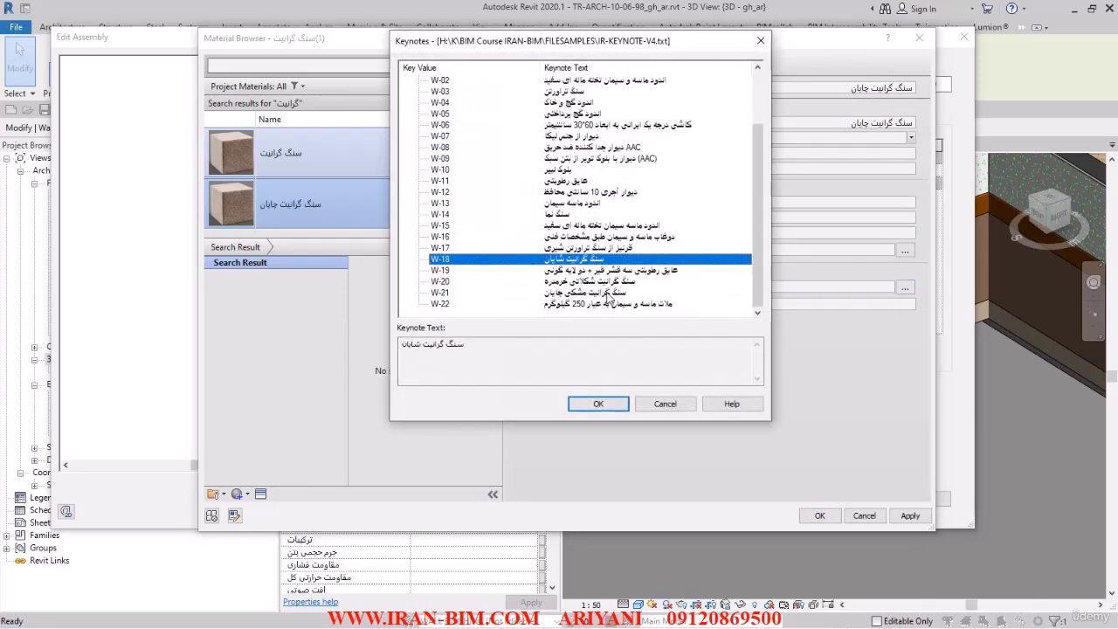
click(588, 293)
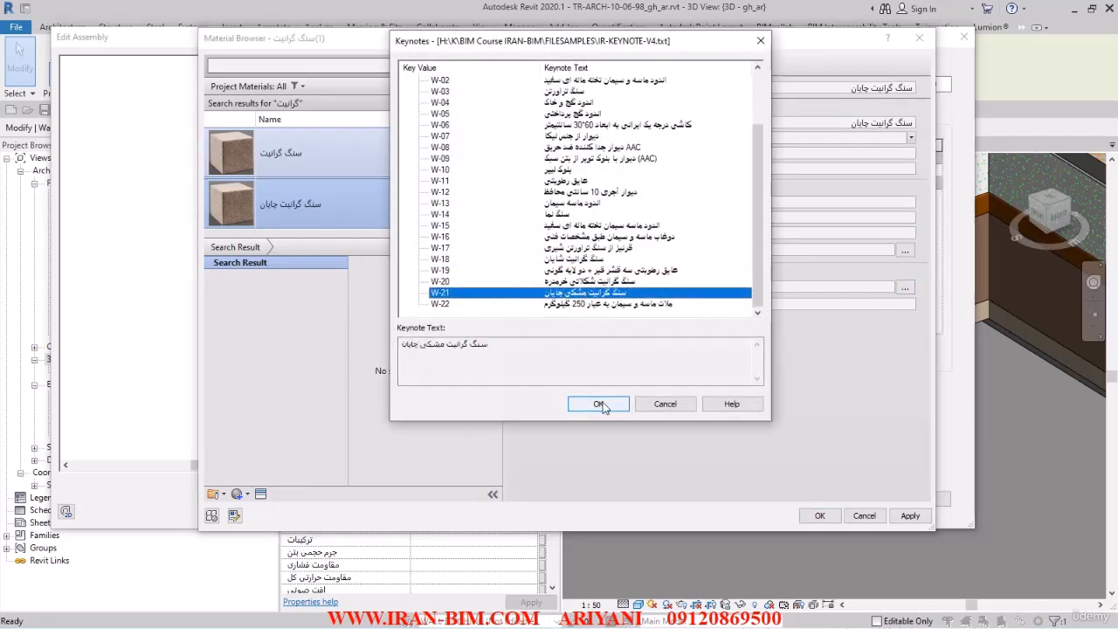
click(599, 406)
- Set the new material's mark to سنگ گرانیت چایان and apply the identity changes
click(636, 304)
text(سنگ گرانیت چاپان)
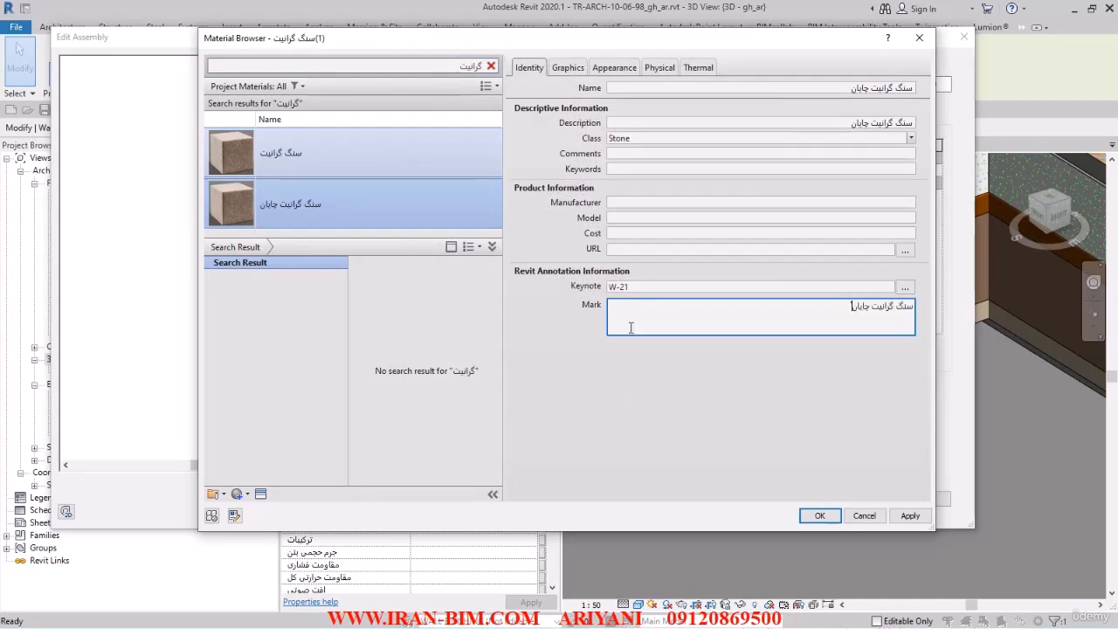
click(662, 373)
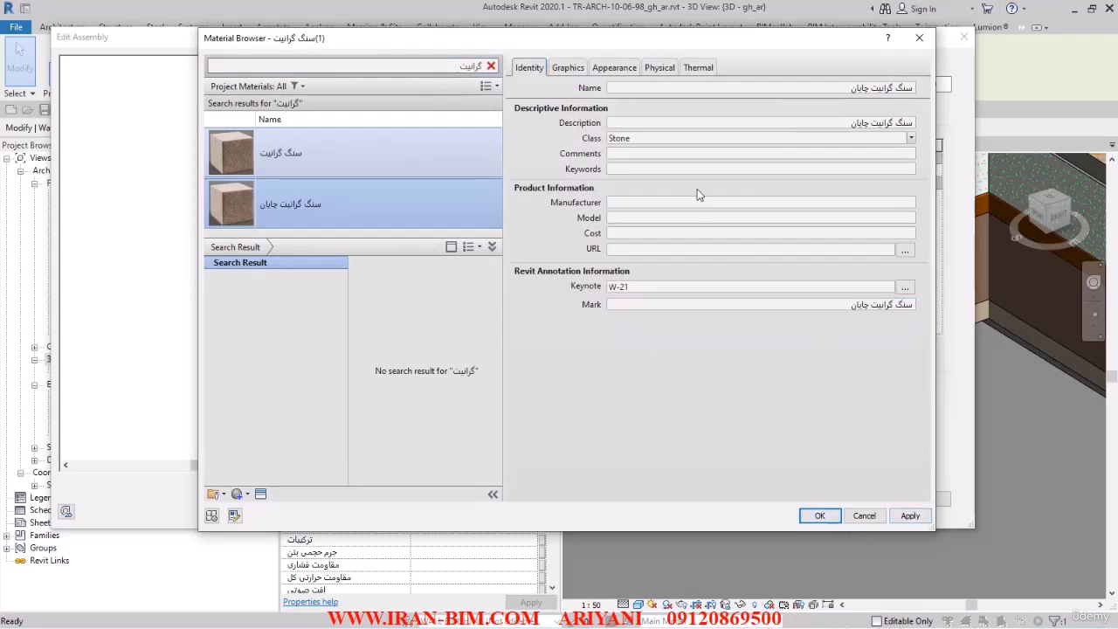
click(910, 516)
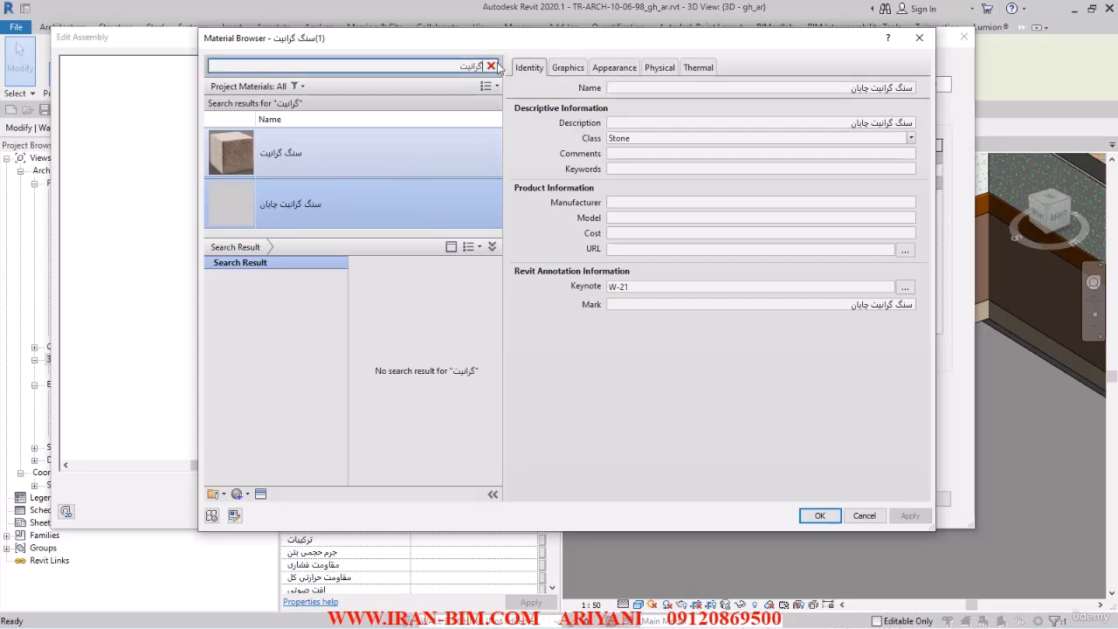
- Duplicate the Granite - Red appearance asset of سنگ گرانیت چایان and enlarge its preview
click(627, 70)
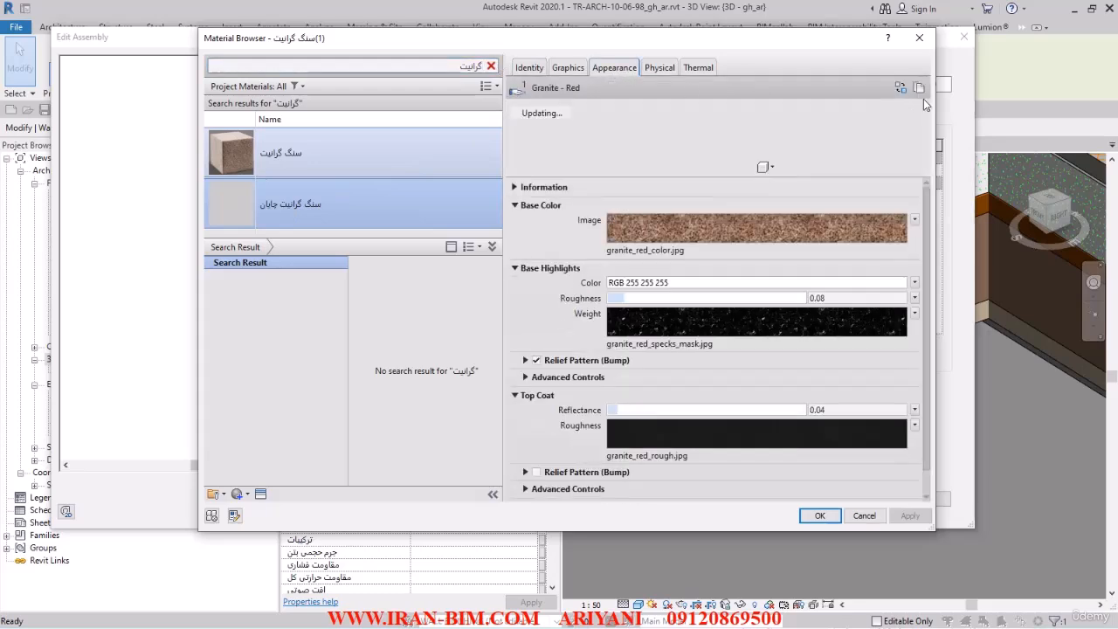
click(919, 89)
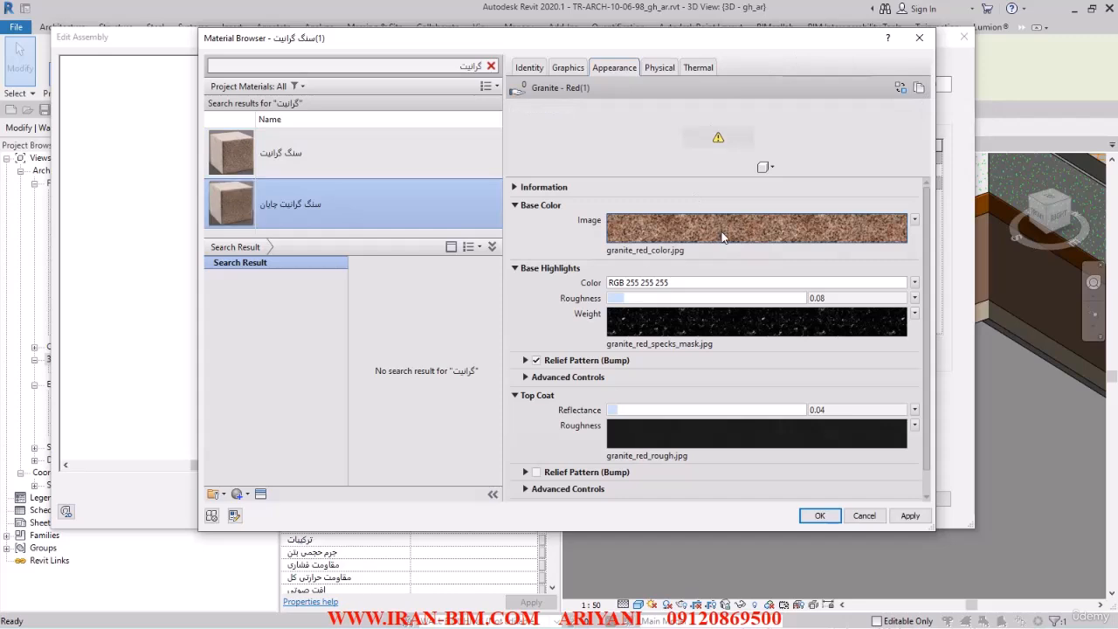
mouse_move(722, 235)
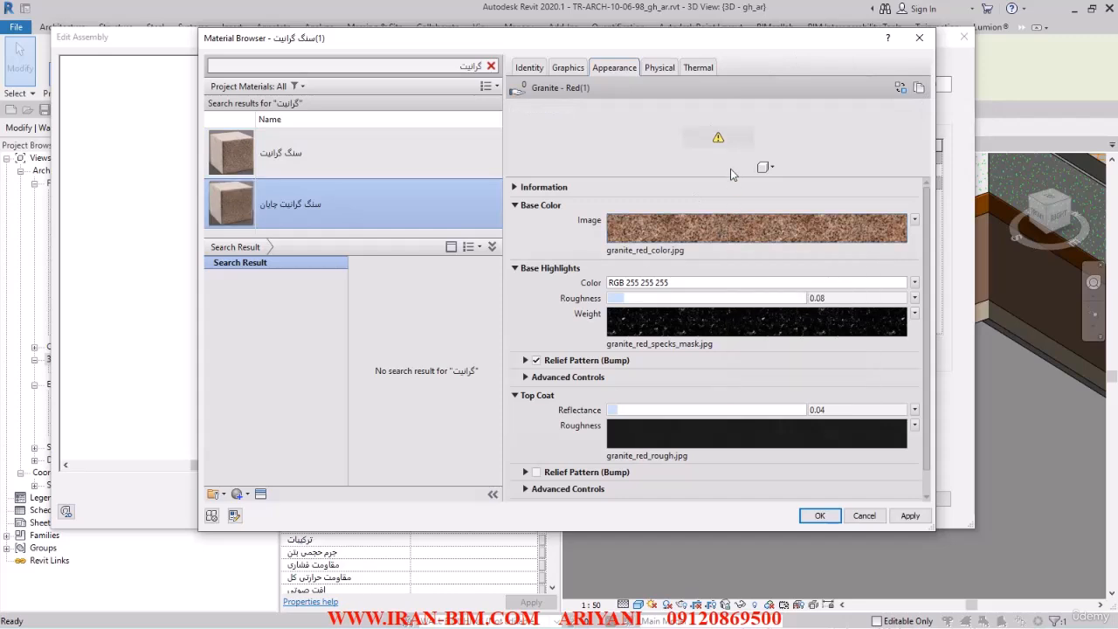
drag(732, 178, 726, 224)
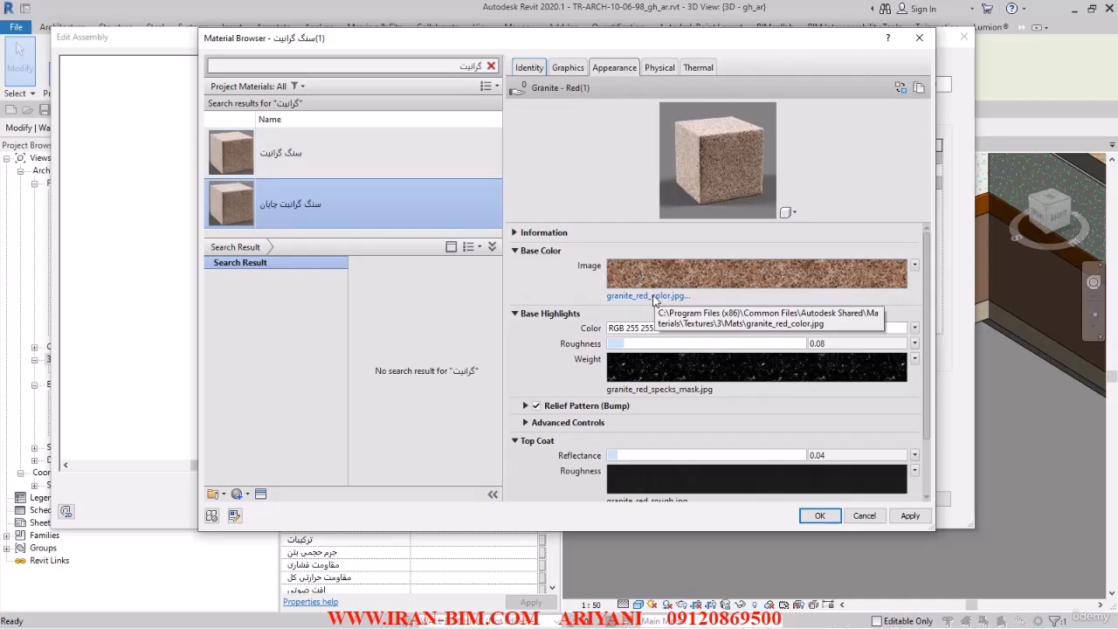
- Open the file selection for the base color image, show the Mats textures as thumbnails and enlarge the dialog
click(653, 296)
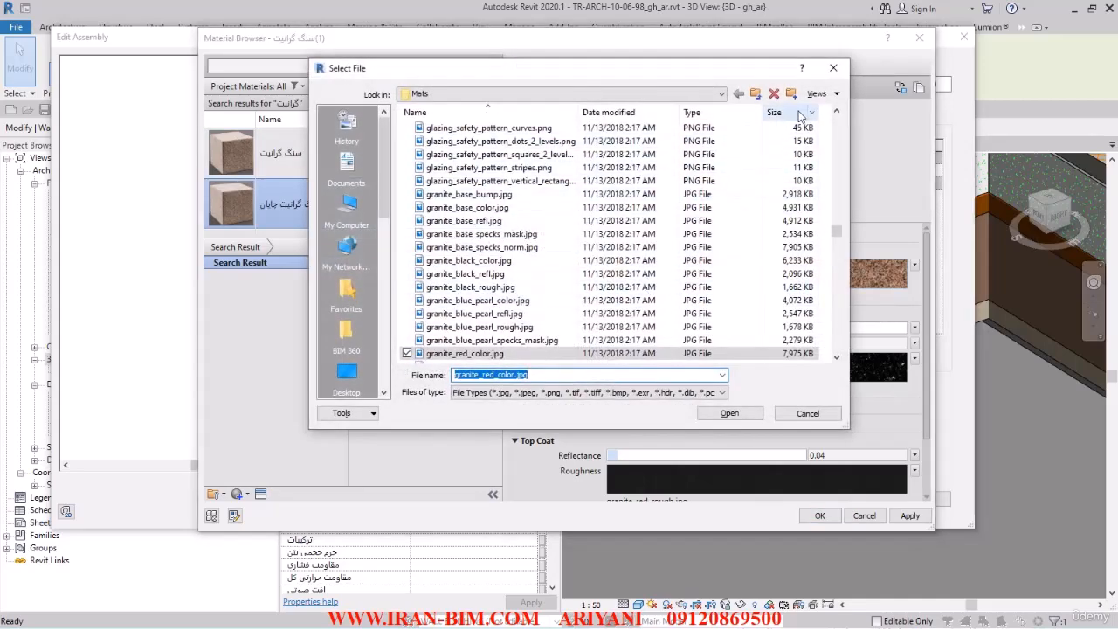
click(819, 93)
click(869, 141)
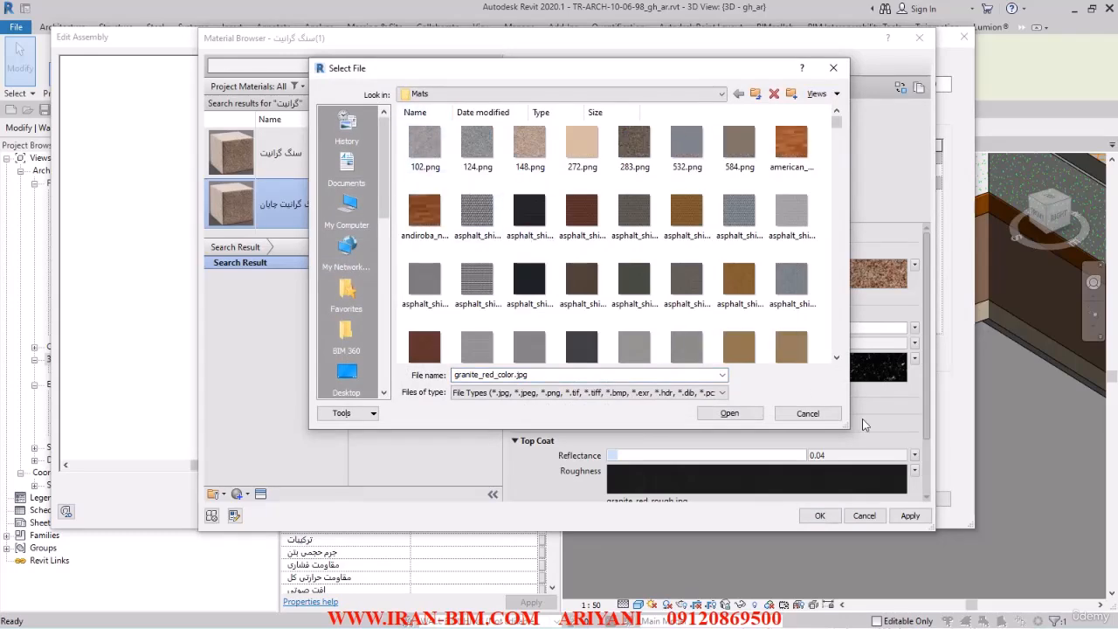
drag(846, 427, 848, 452)
drag(861, 524, 861, 526)
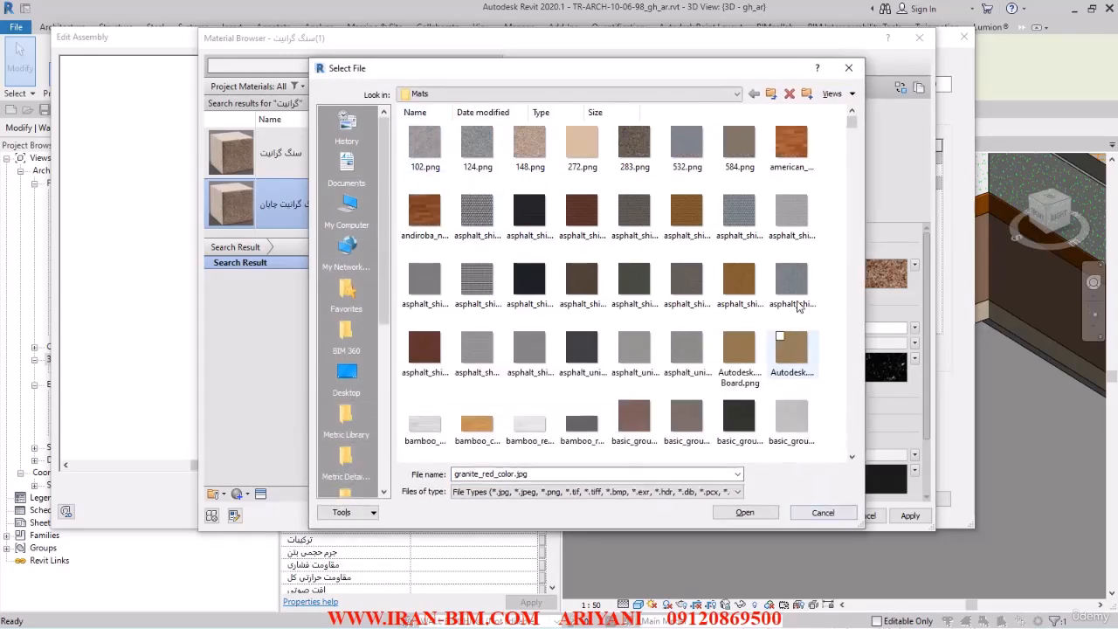
click(840, 94)
click(862, 142)
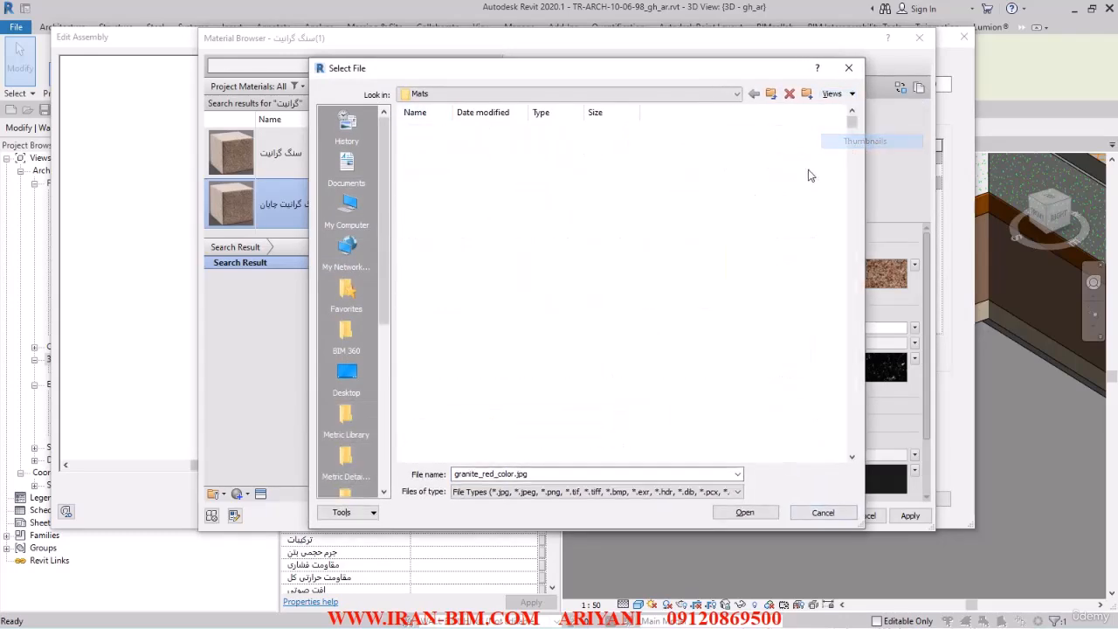
- Replace the base color image with granite_black_color.jpg from the Mats folder
drag(851, 122, 852, 133)
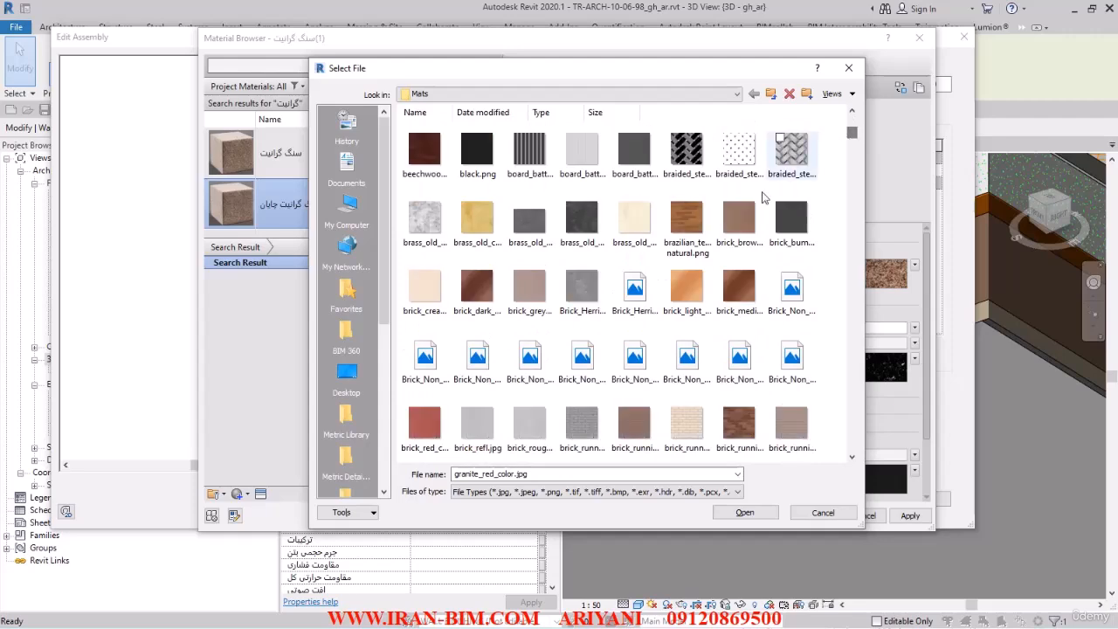
double_click(570, 473)
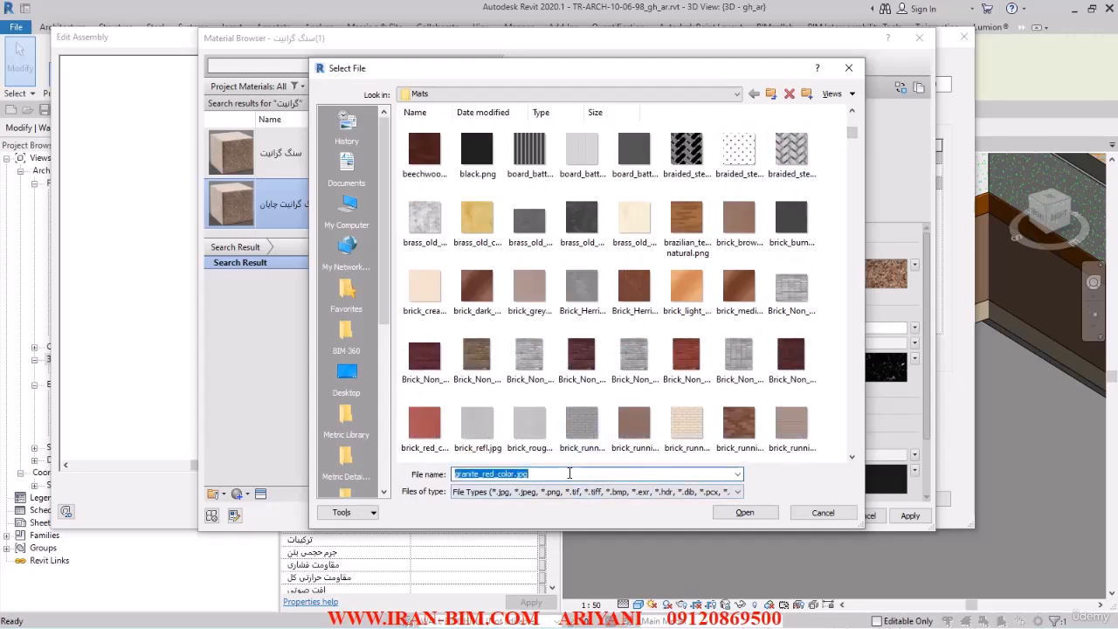
click(569, 472)
scroll(584, 360, down, 5)
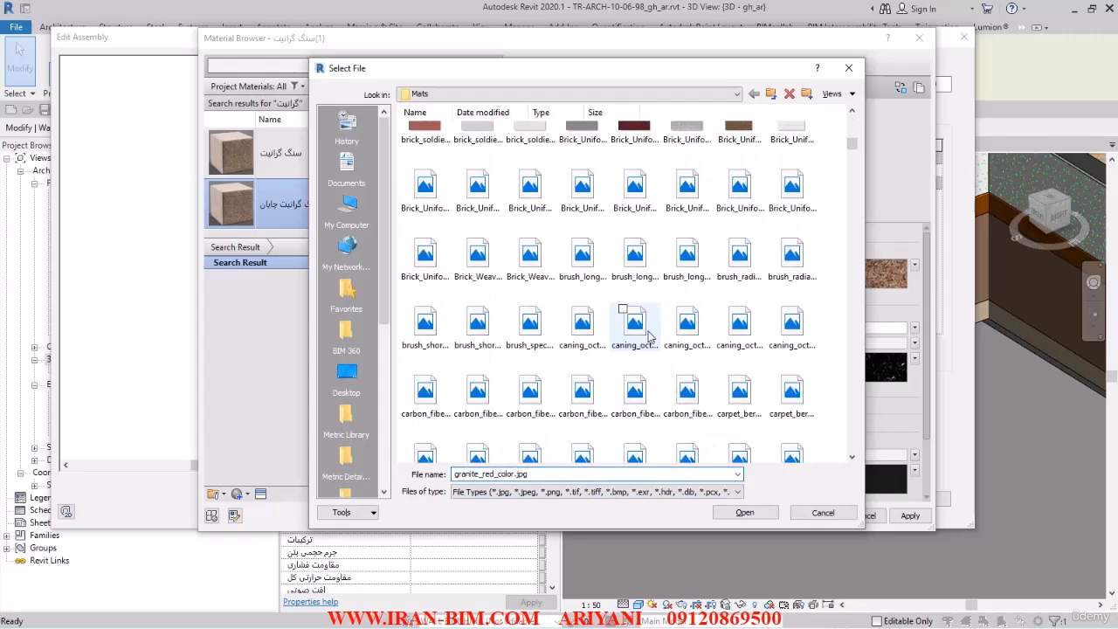
scroll(648, 337, down, 2)
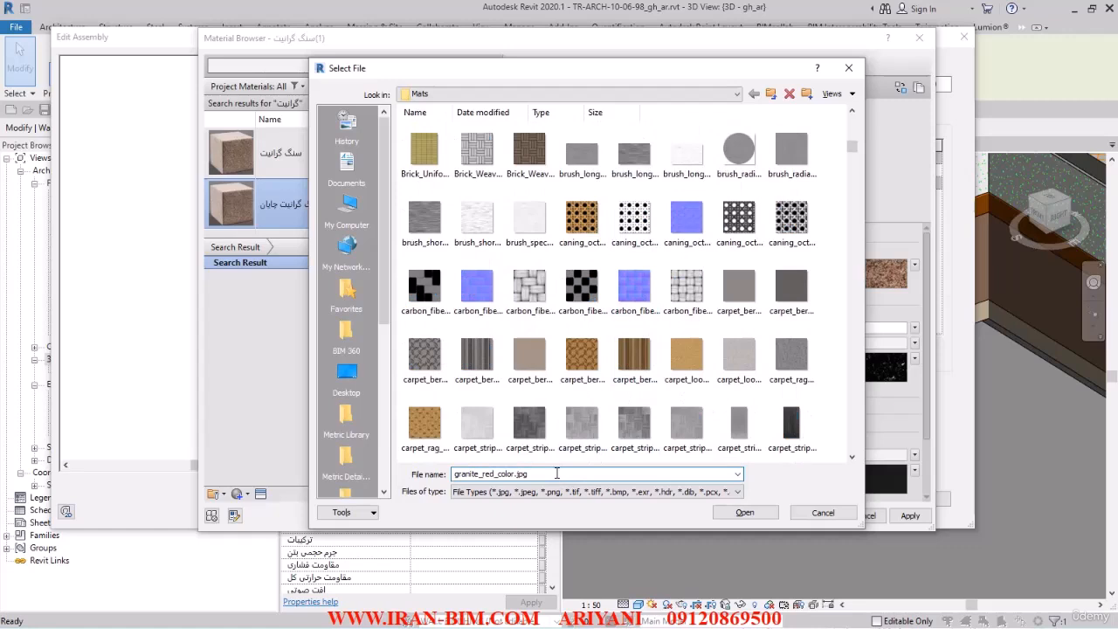
key(BackSpace)
key(BackSpace)
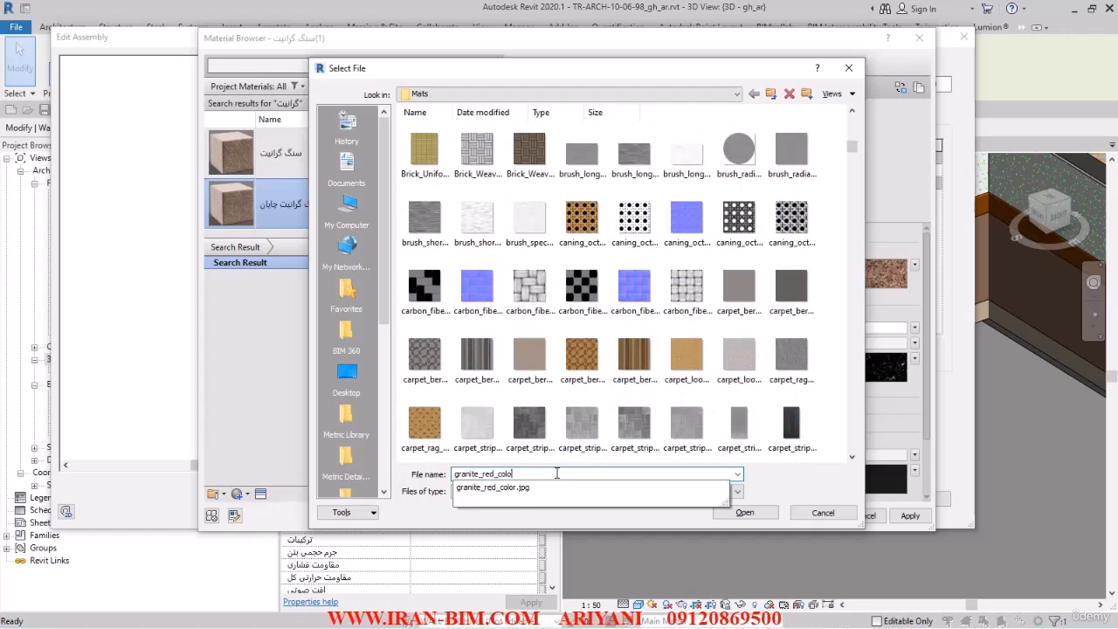
key(BackSpace)
key(BackSpace)
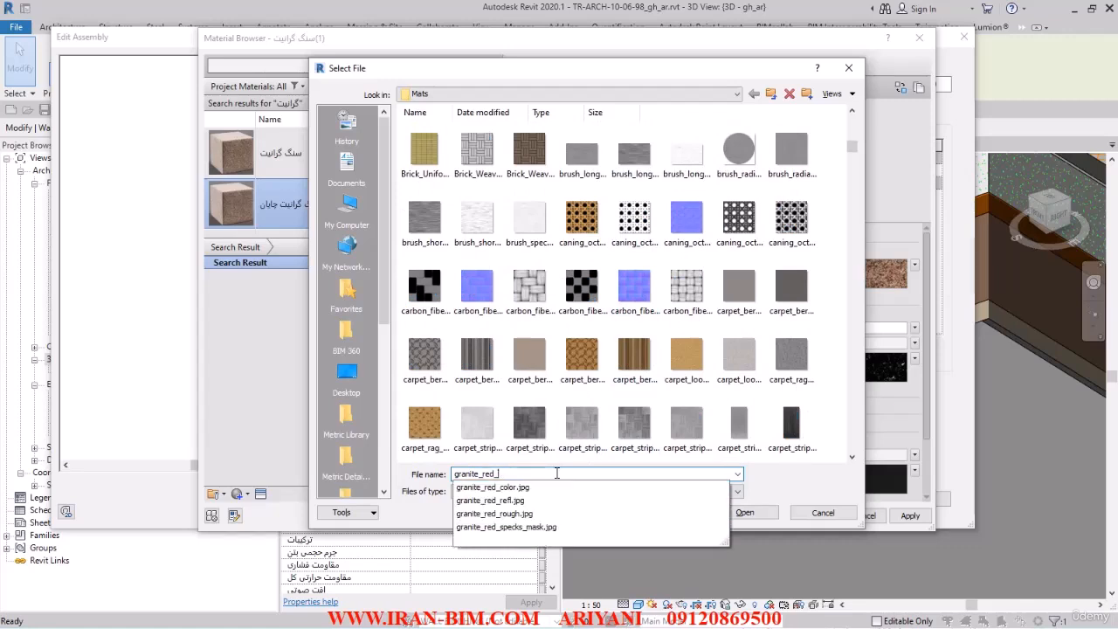
key(BackSpace)
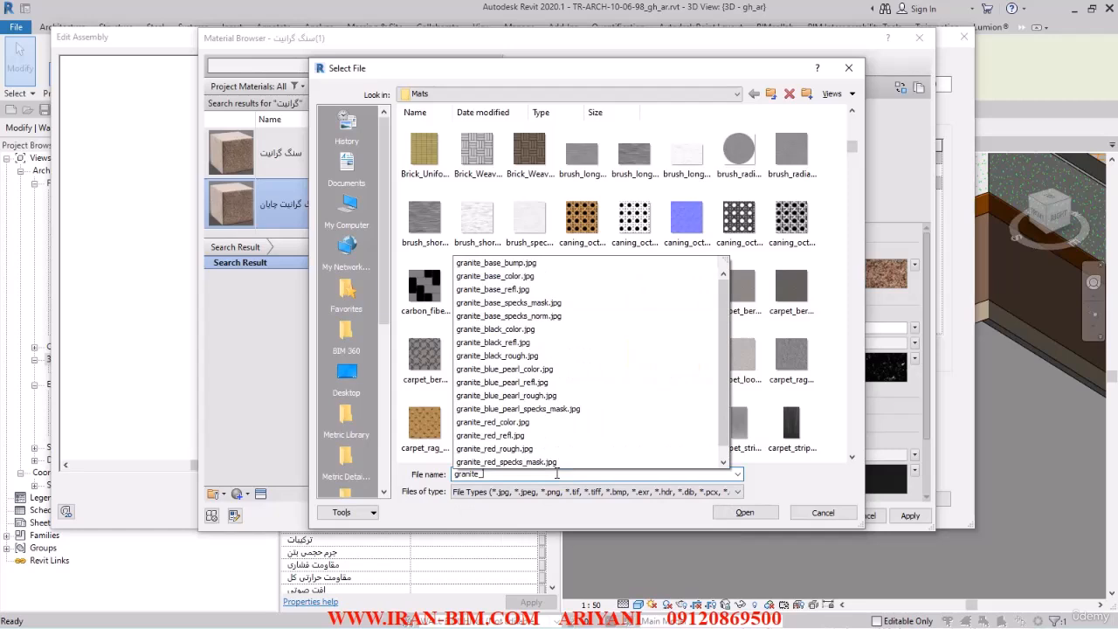
click(523, 332)
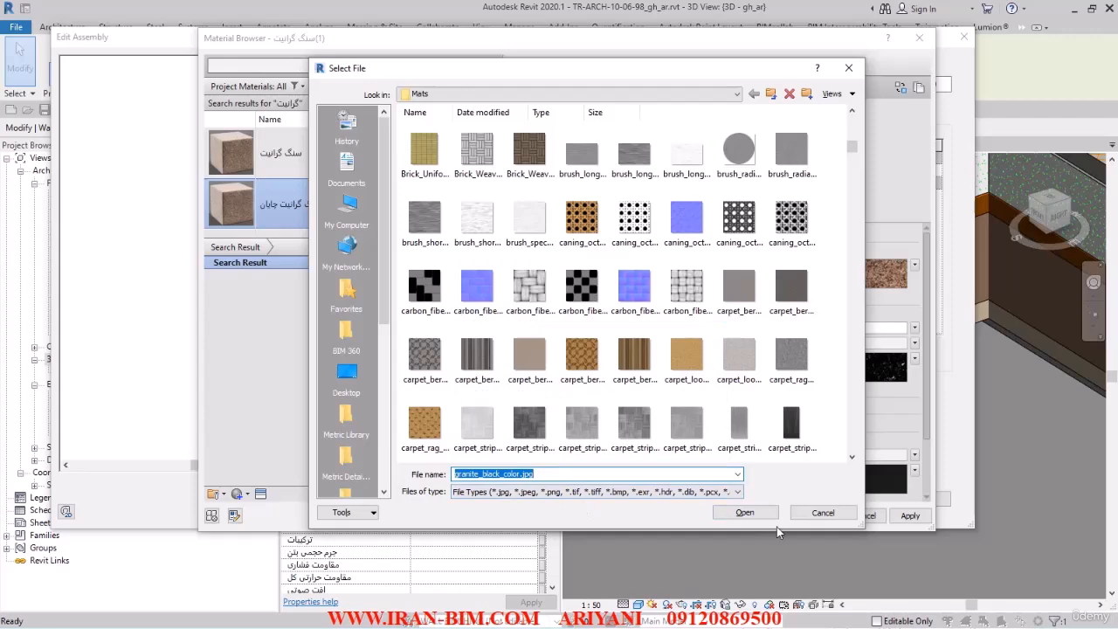
click(746, 511)
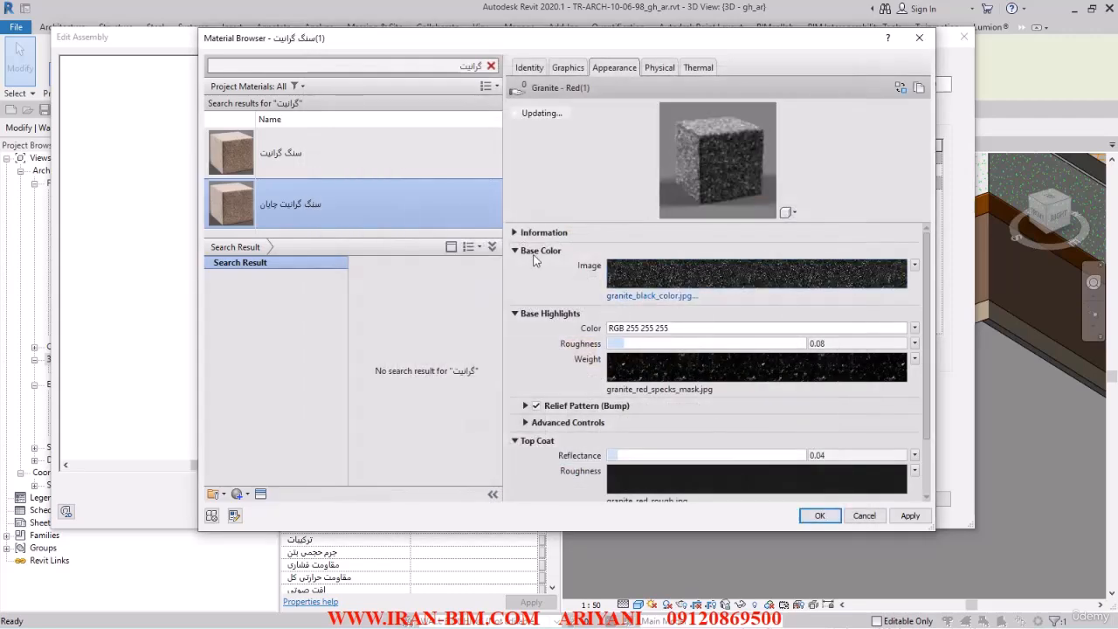
- Try to replace the base highlights weight image with granite_black_specks_mask.jpg
click(657, 390)
click(535, 474)
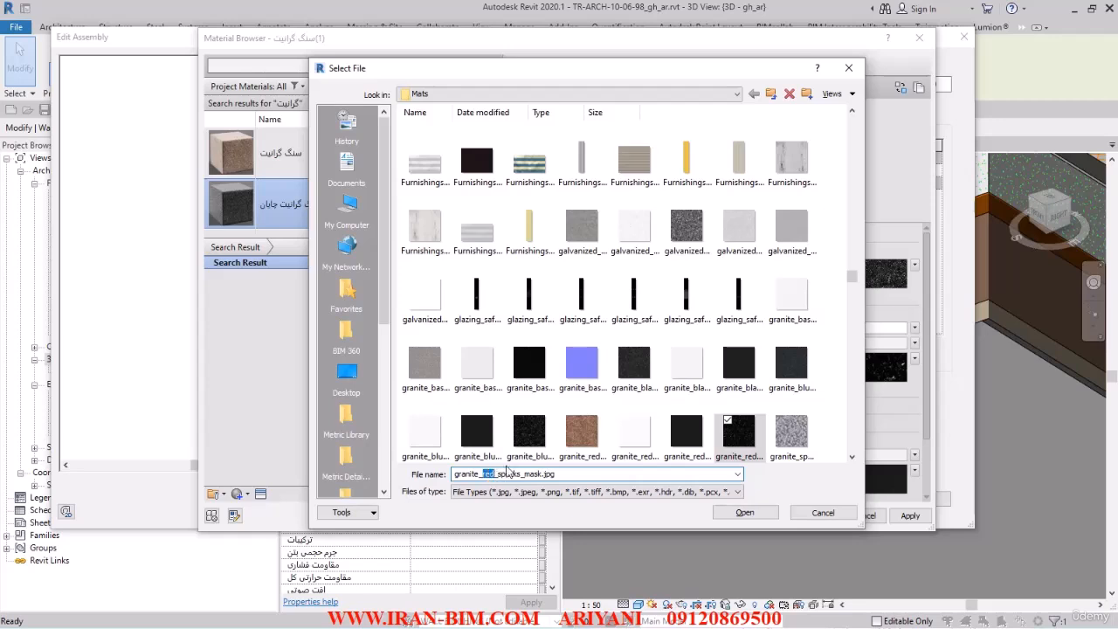
key(BackSpace)
key(BackSpace)
text(BLACK)
key(BackSpace)
key(BackSpace)
key(BackSpace)
key(BackSpace)
text(l)
key(BackSpace)
text(black)
key(Return)
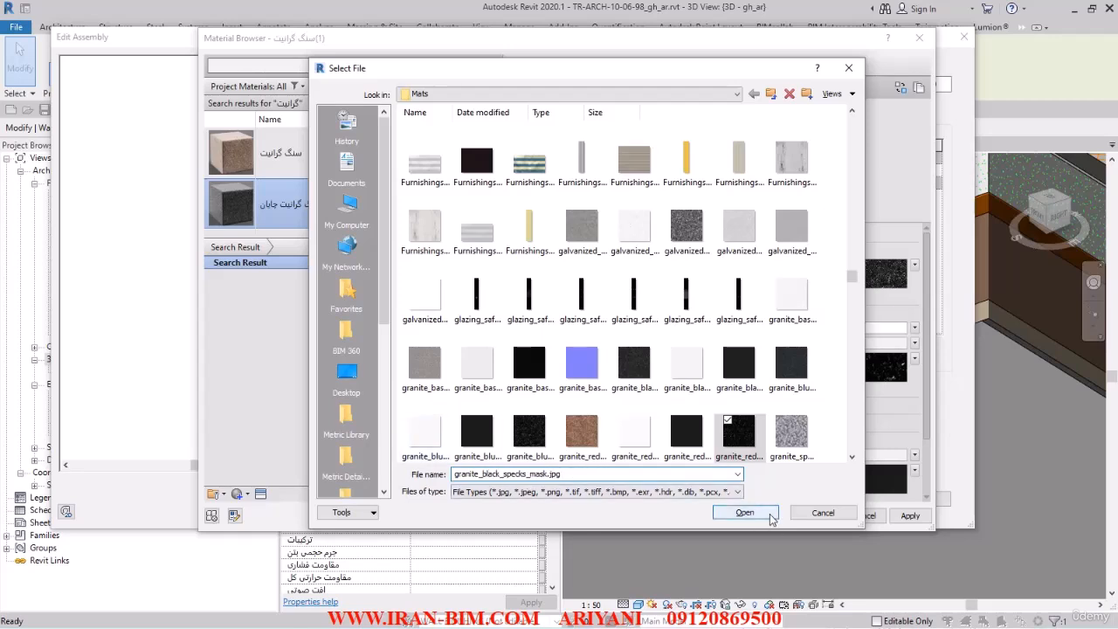
key(Return)
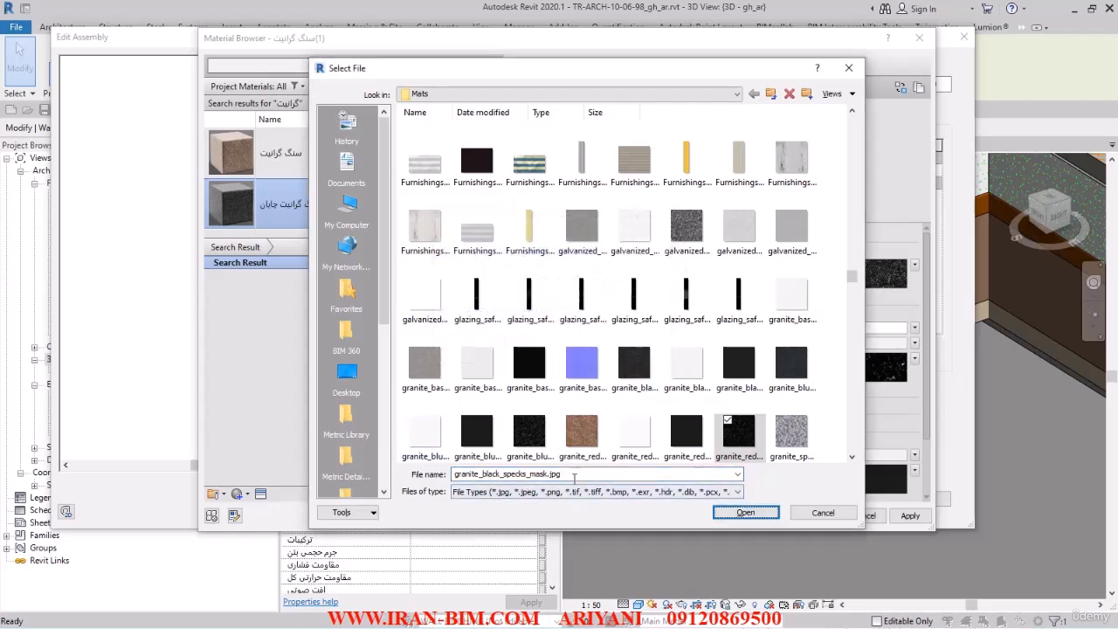
- Replace the base highlights weight image with granite_black_refl.jpg from the Mats folder
click(575, 475)
click(576, 474)
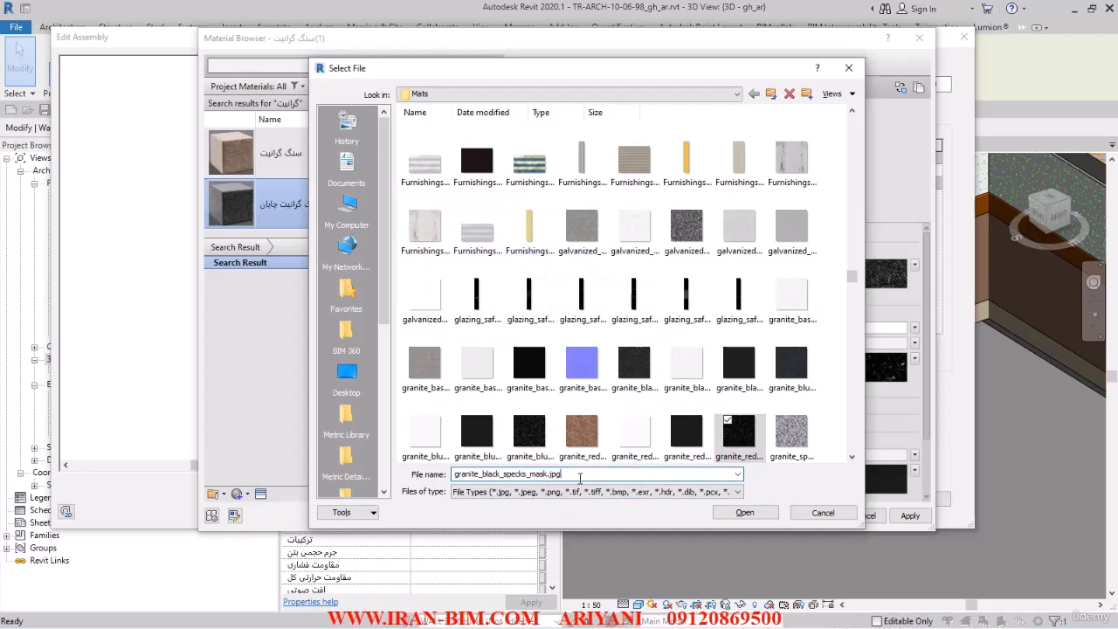
key(BackSpace)
key(BackSpace)
key(BackSpace)
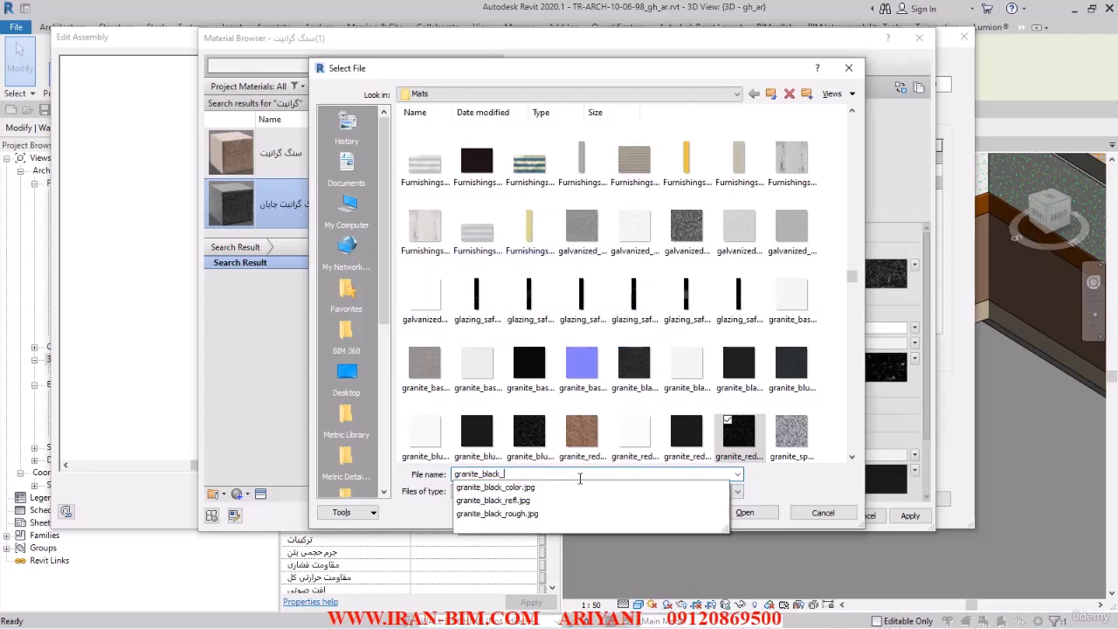
key(BackSpace)
key(BackSpace)
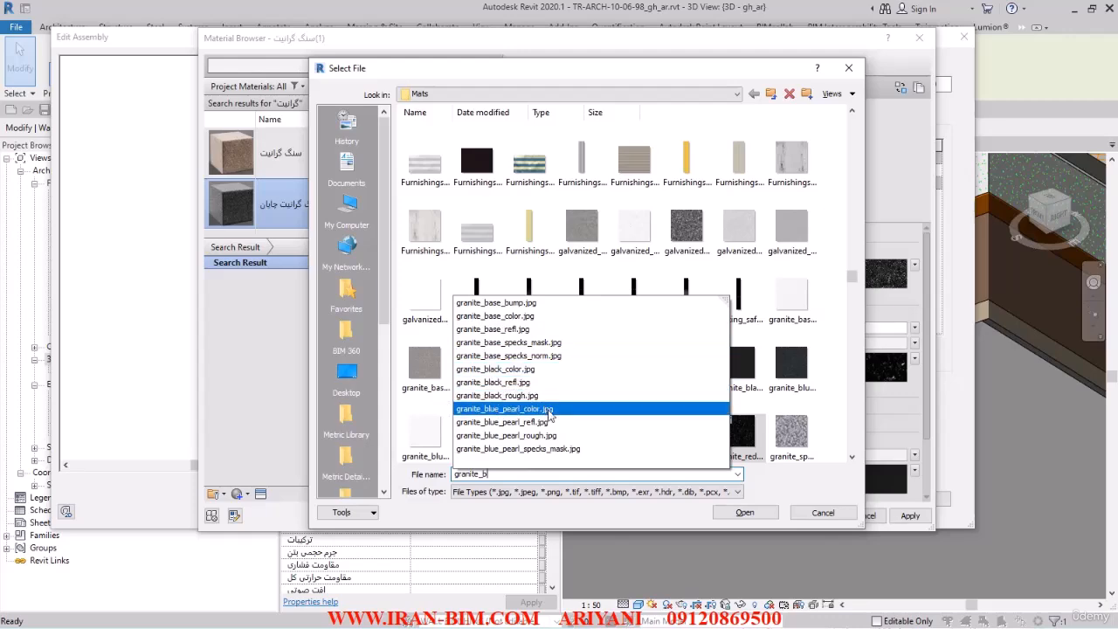
drag(493, 73, 336, 59)
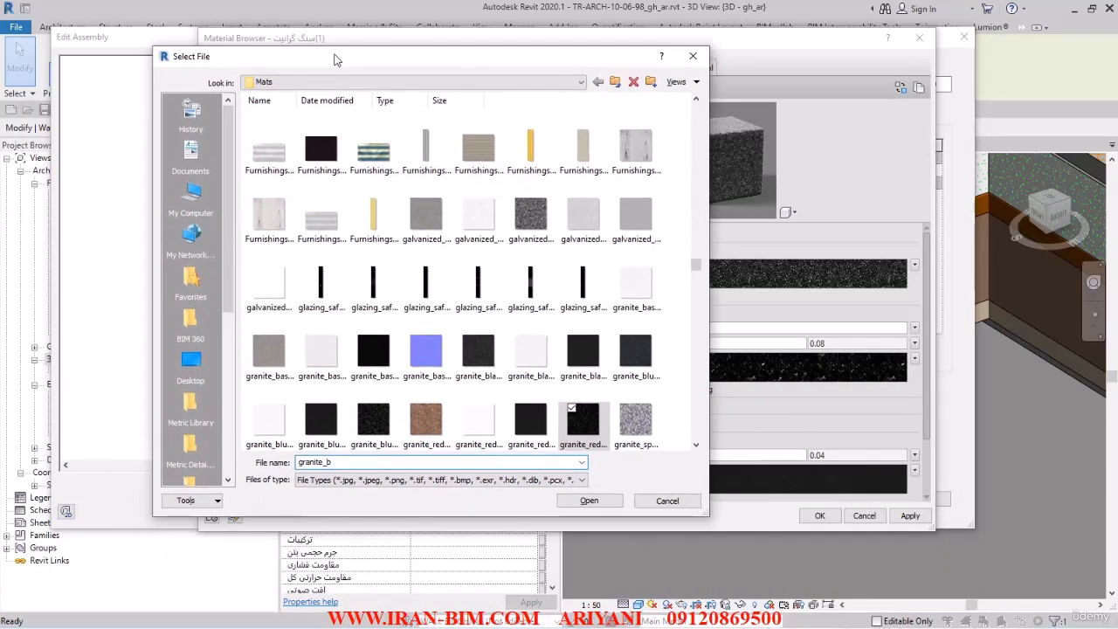
click(344, 463)
key(BackSpace)
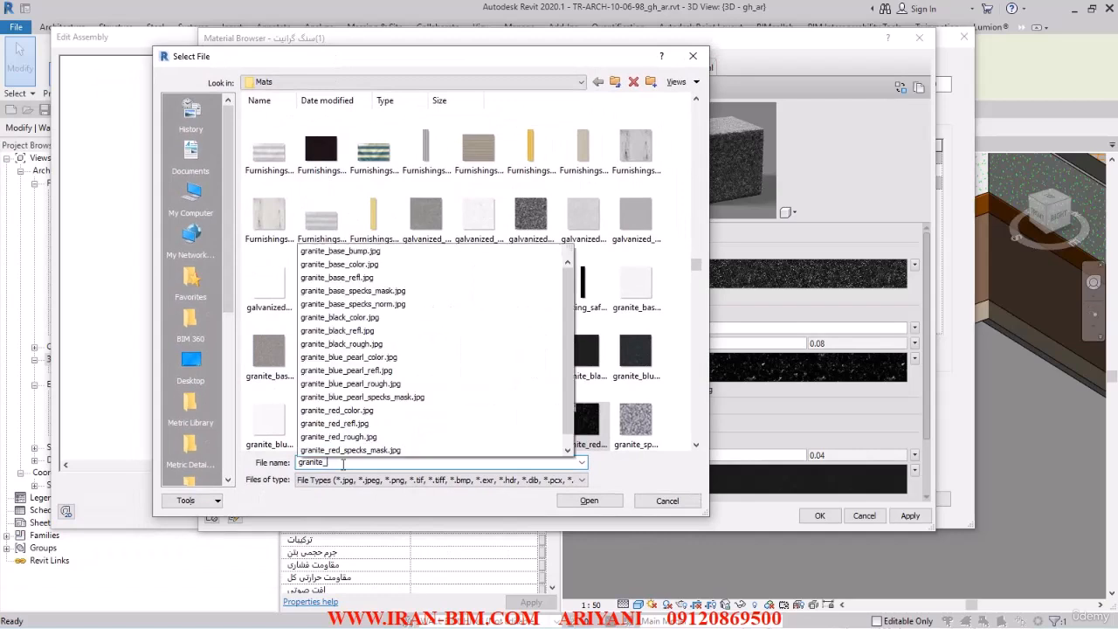
text(black_color.jpg)
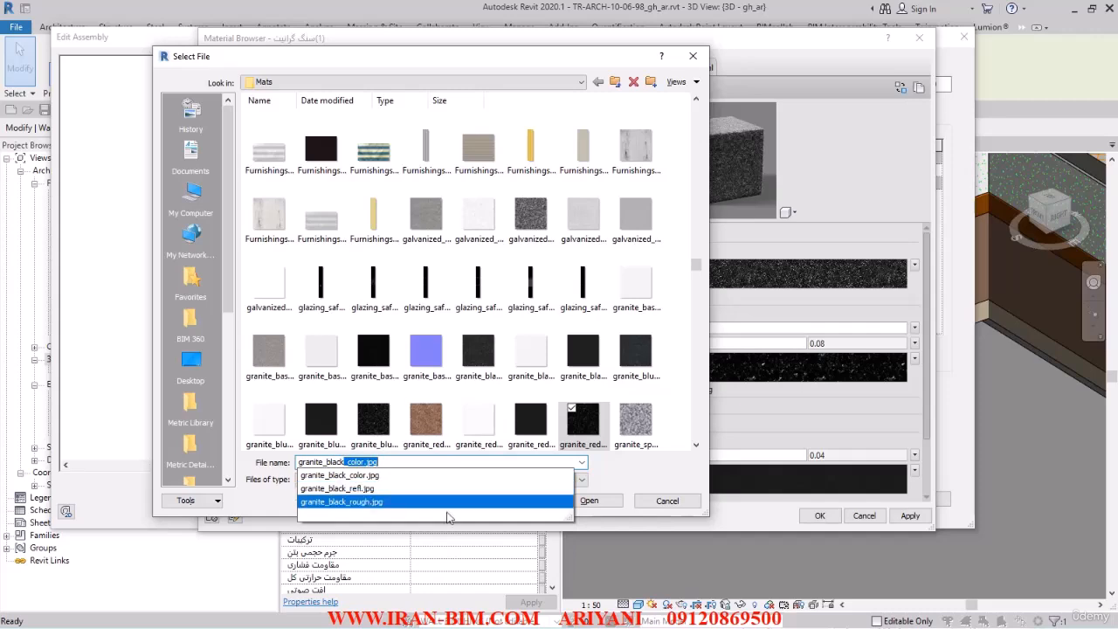
click(363, 489)
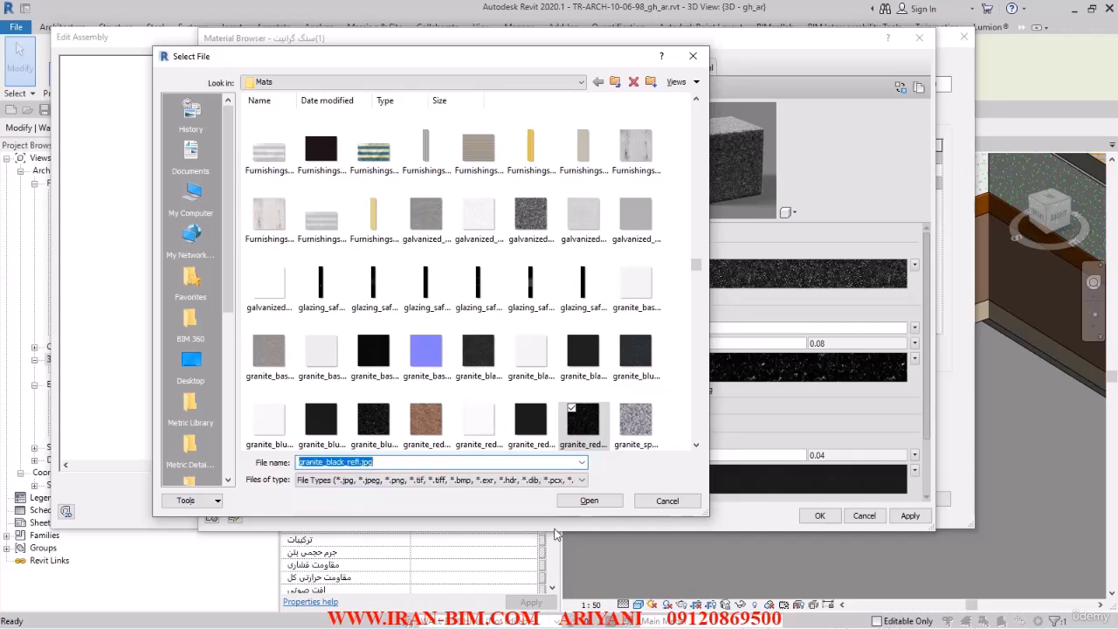
click(589, 500)
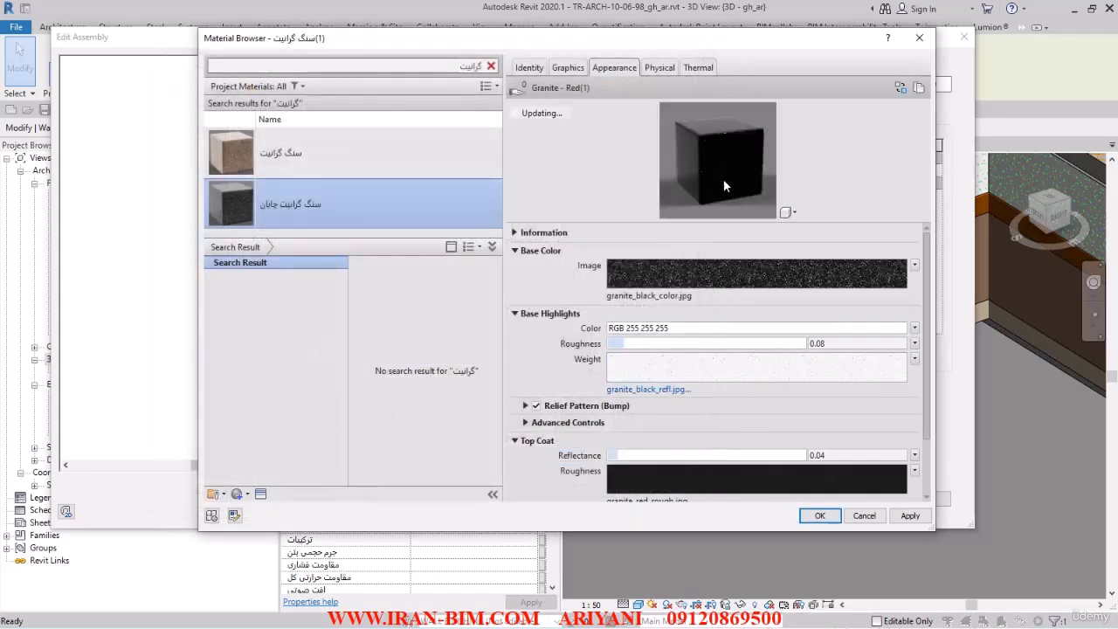
- Expand the base highlights relief pattern and look in the Mats folder for a granite_black bump image, without replacing the existing one
scroll(560, 394, down, 2)
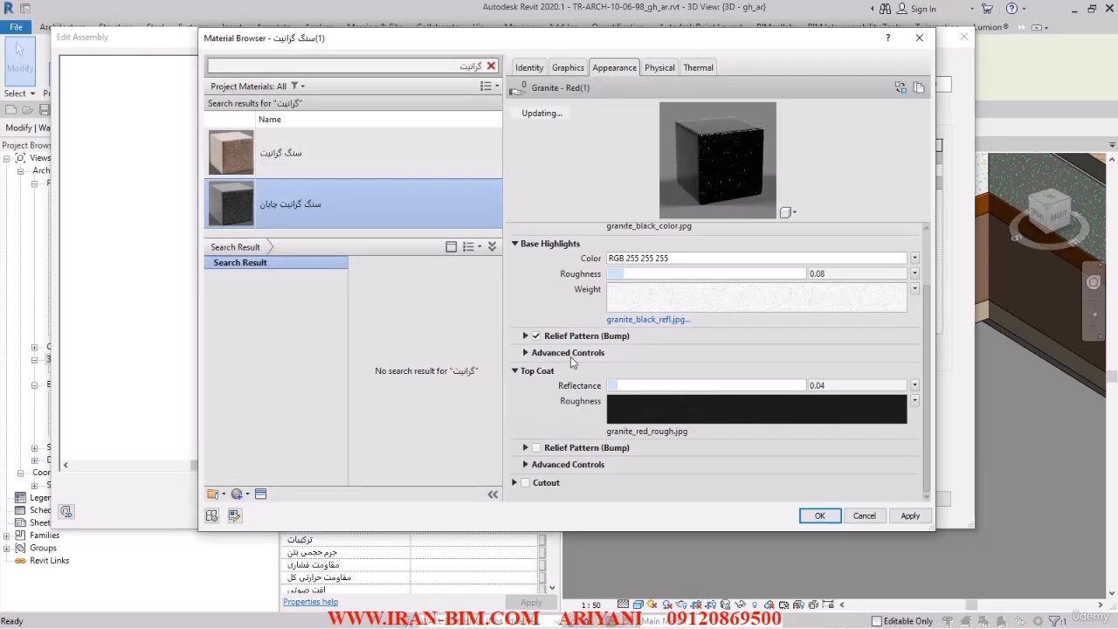
click(526, 336)
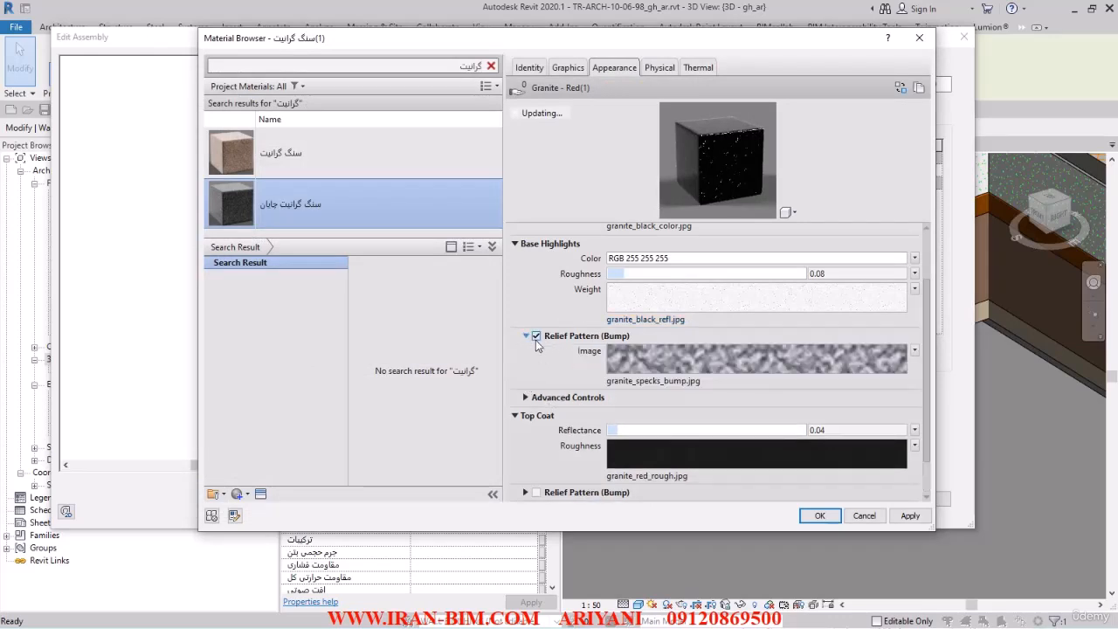
click(666, 383)
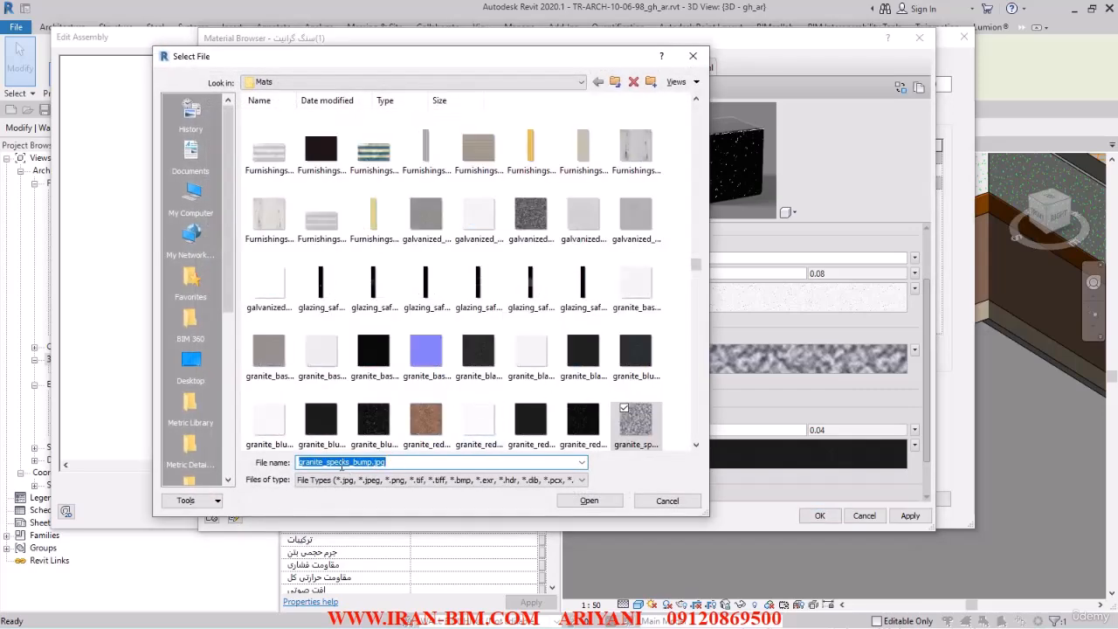
click(342, 463)
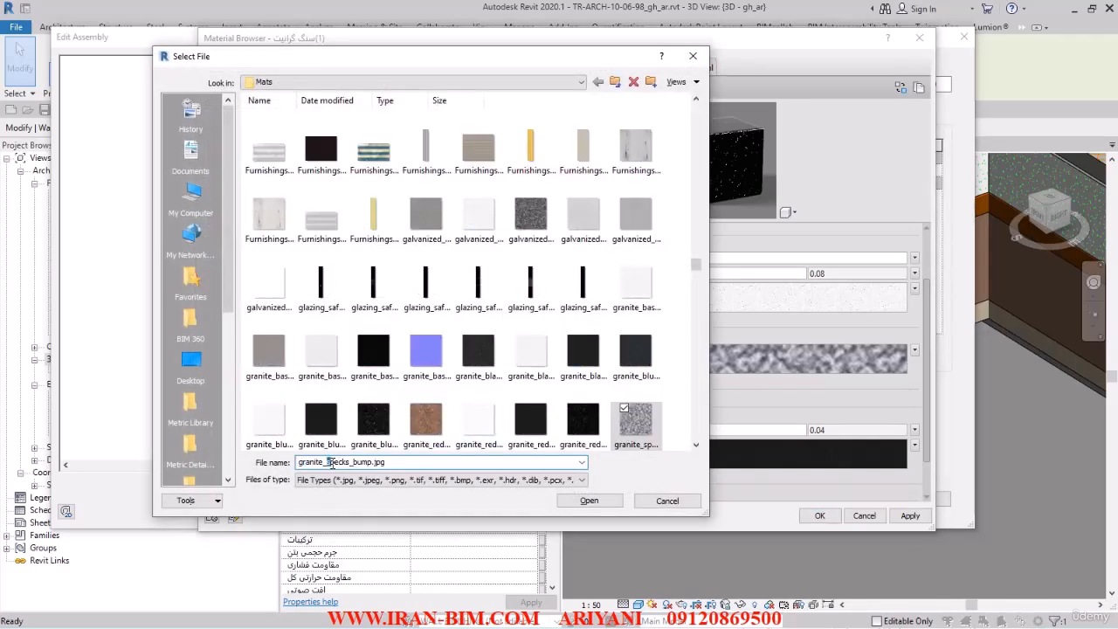
drag(331, 463, 406, 473)
drag(406, 461, 284, 477)
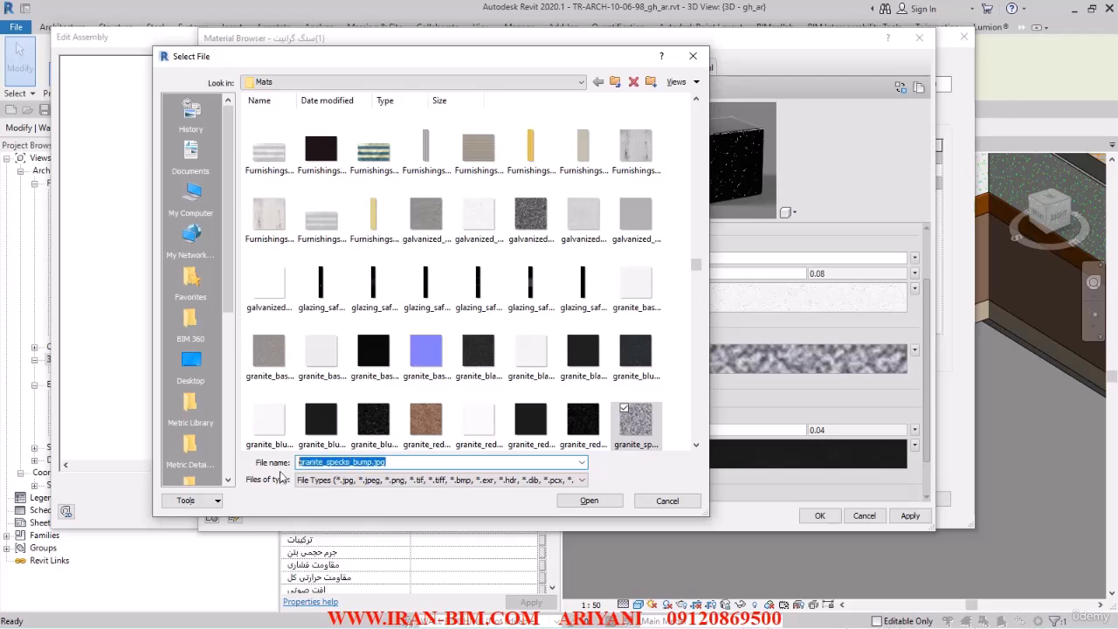
click(328, 464)
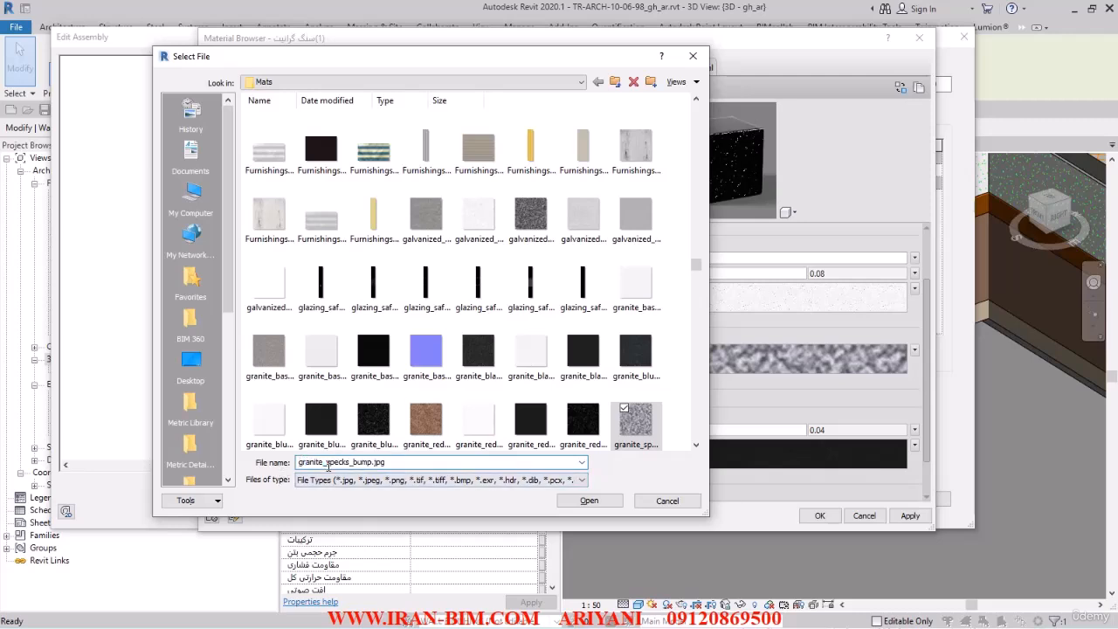
drag(327, 464, 417, 451)
text(b)
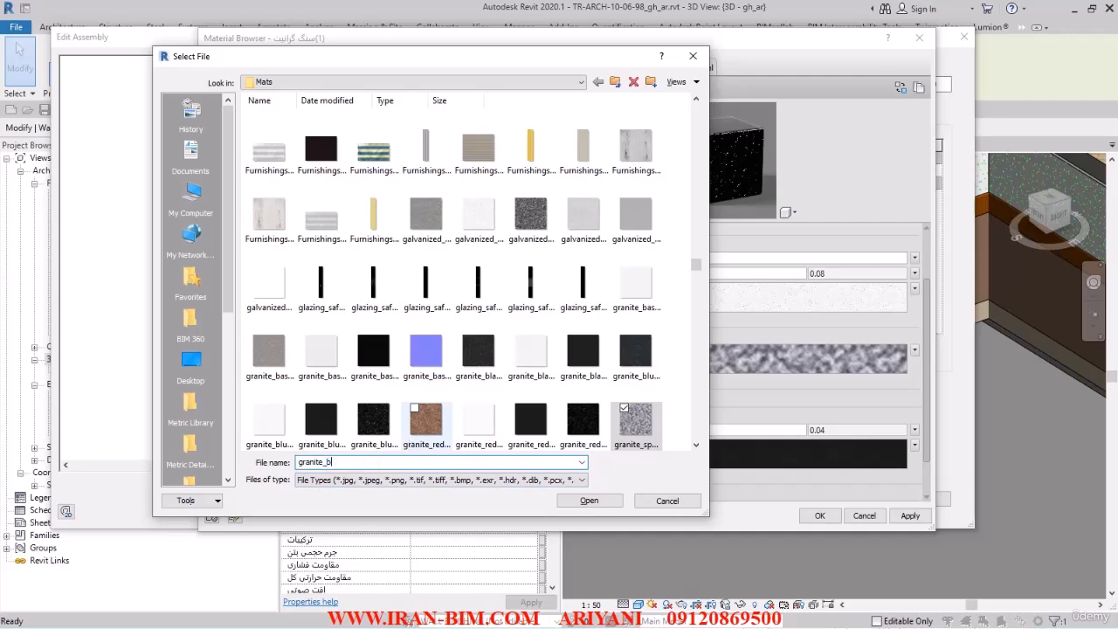
text(lack)
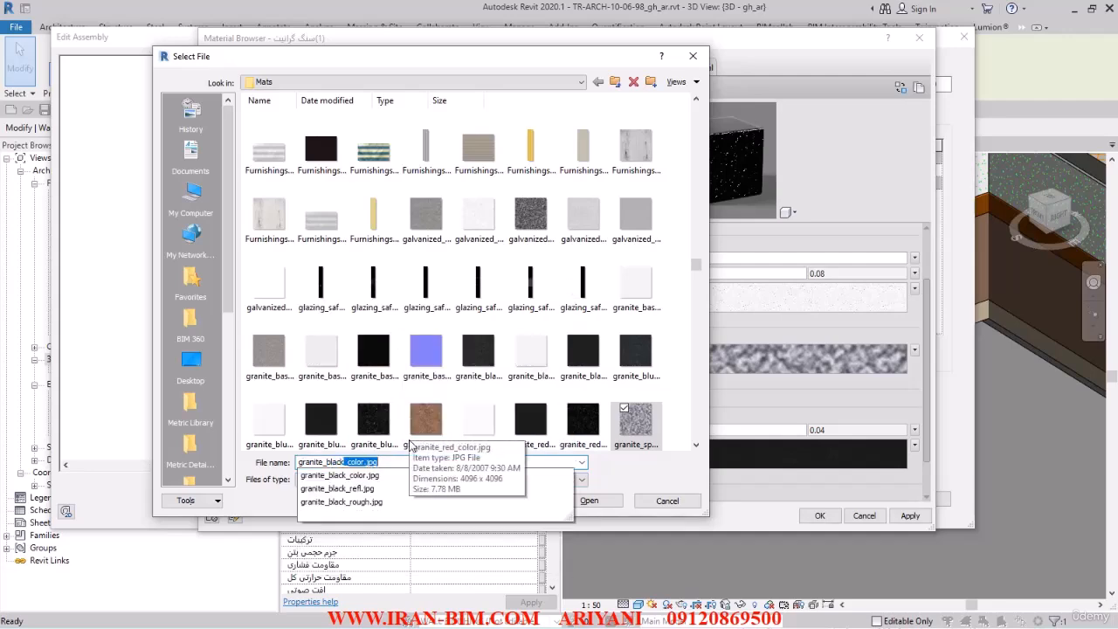
click(680, 501)
- Replace the top coat roughness image with granite_black_rough.jpg from the Mats folder
scroll(611, 463, down, 1)
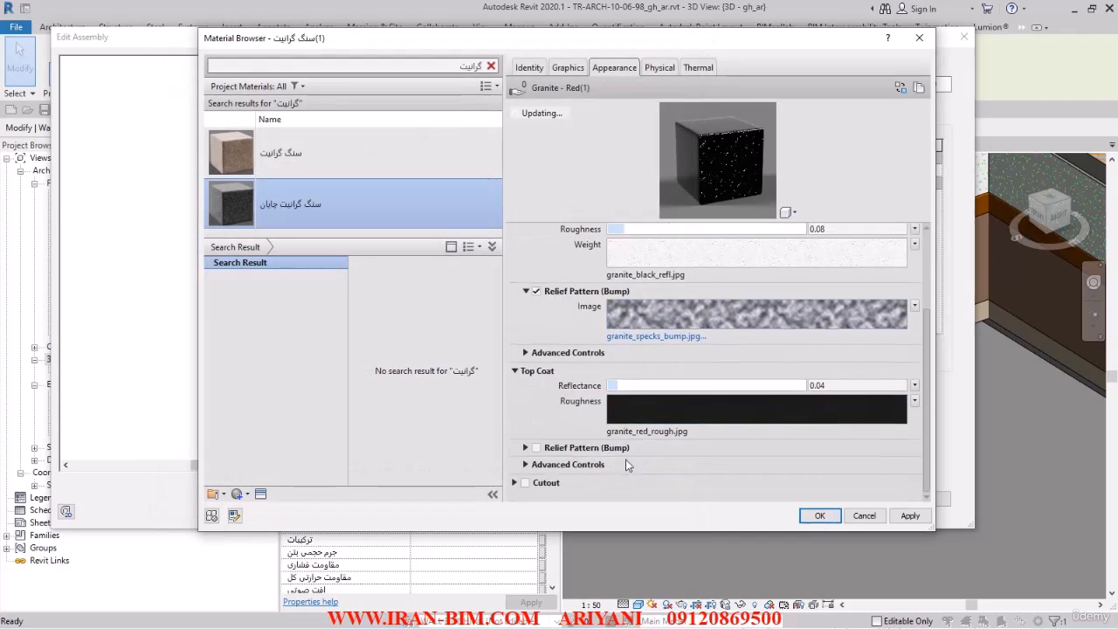
click(672, 432)
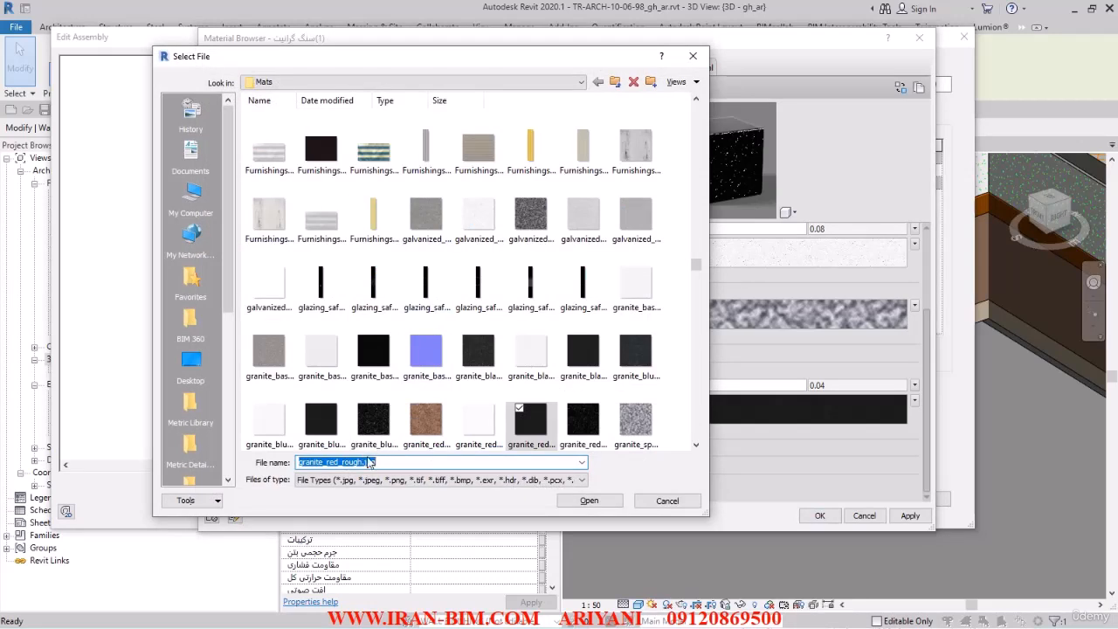
drag(329, 466, 377, 465)
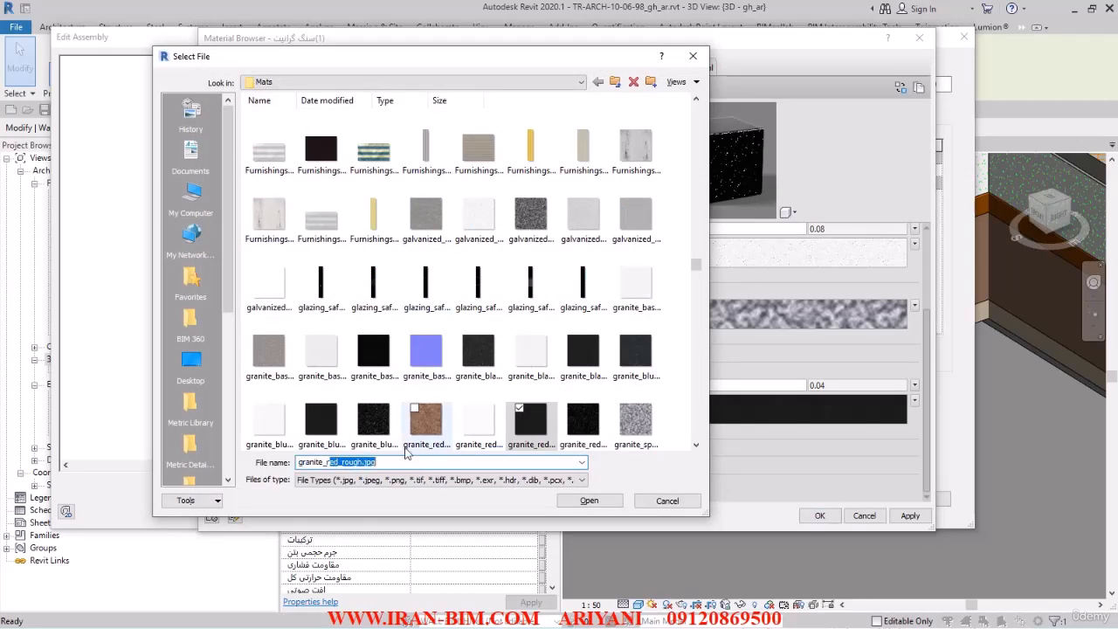
text(rb)
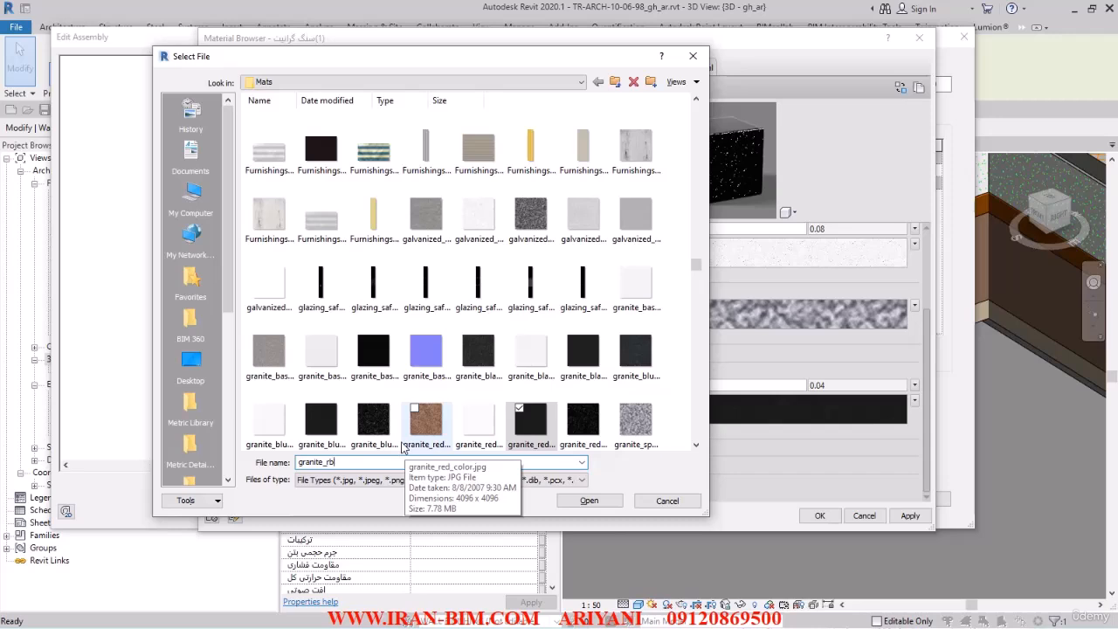
key(BackSpace)
key(BackSpace)
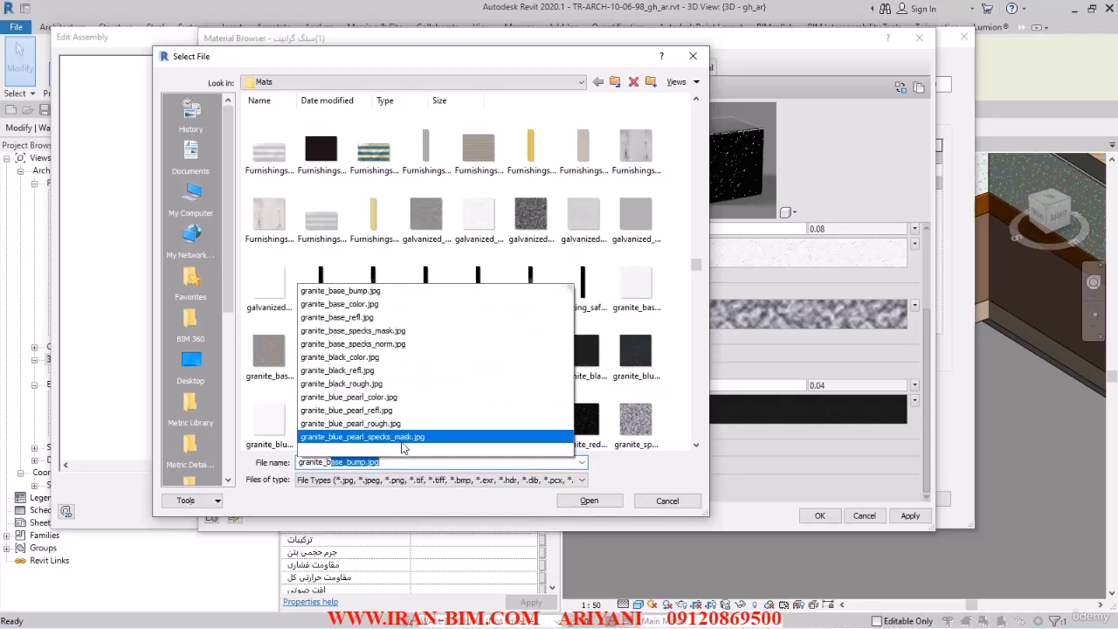
text(black)
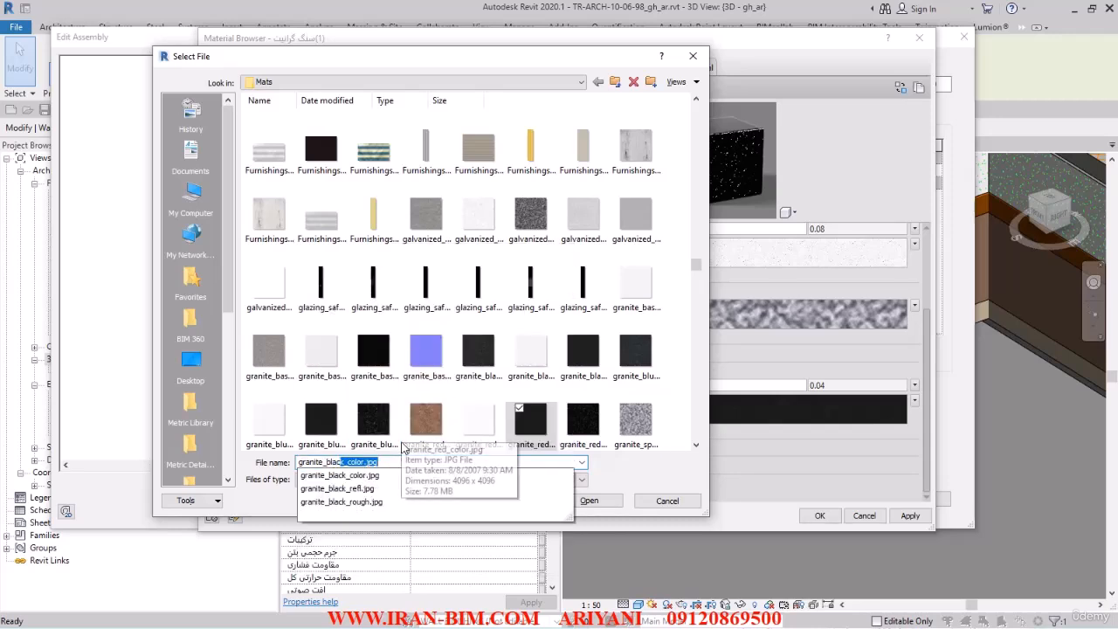
click(379, 502)
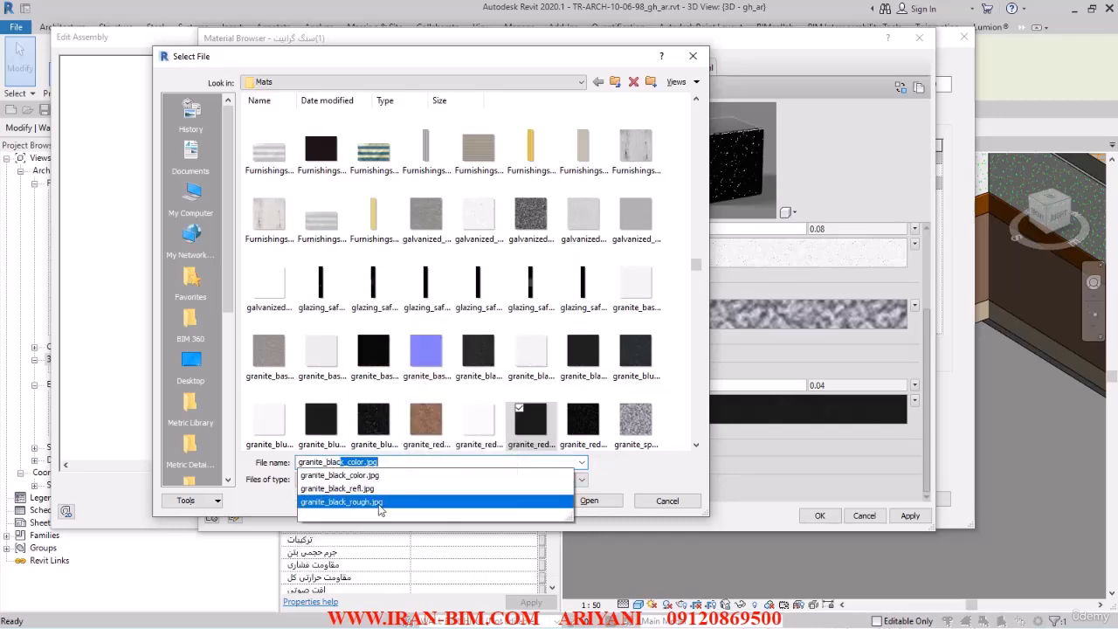
click(590, 500)
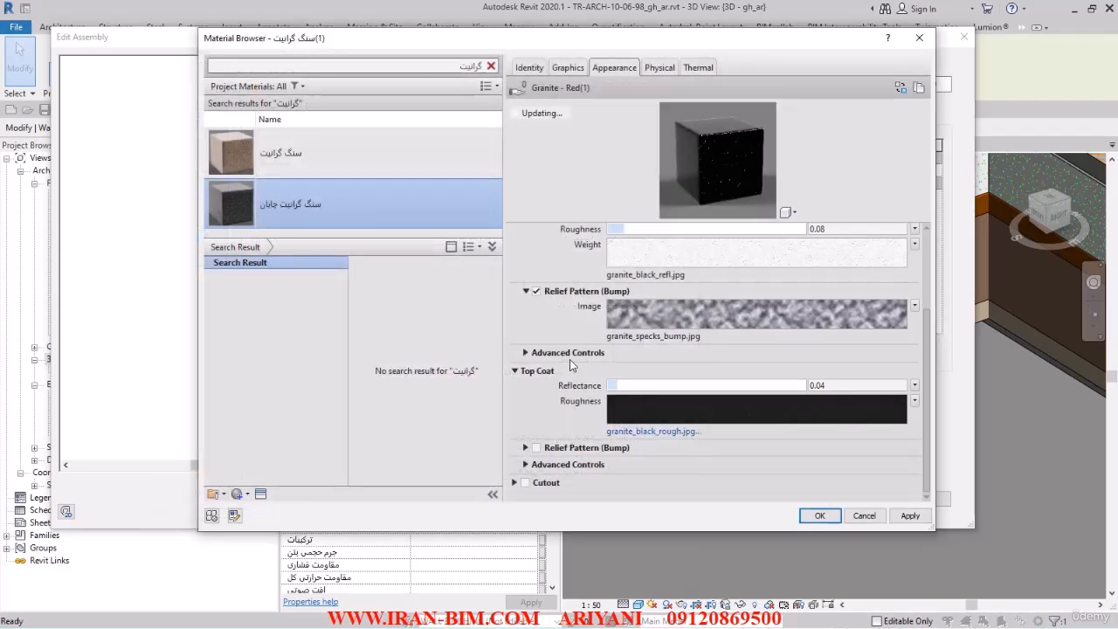
- Link the texture transforms of the base color image and of the base highlights weight image
scroll(629, 324, up, 3)
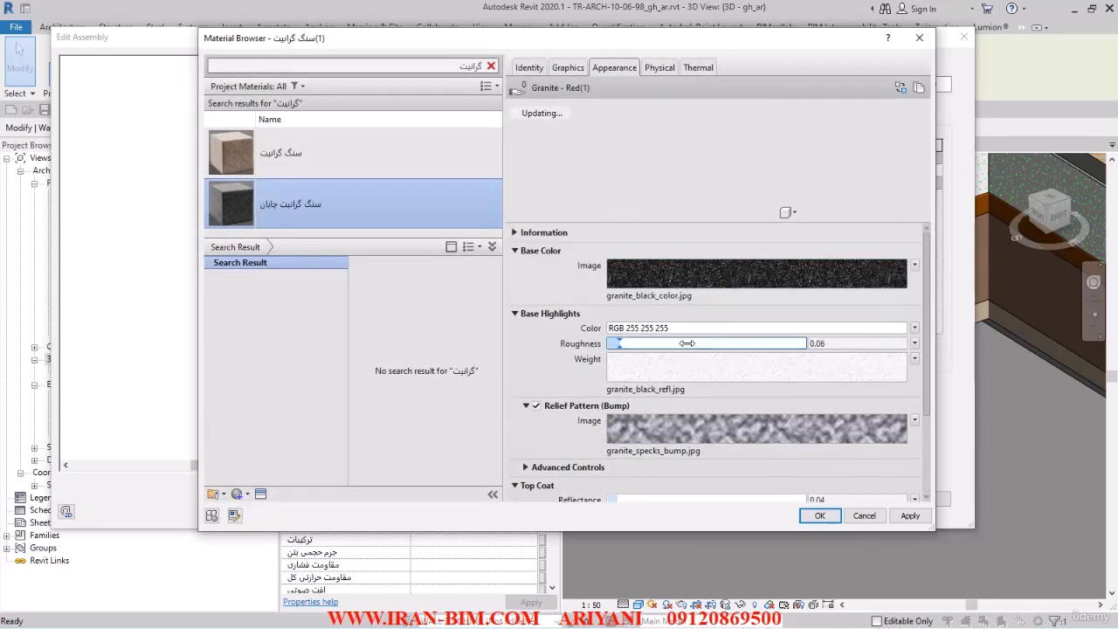
click(676, 269)
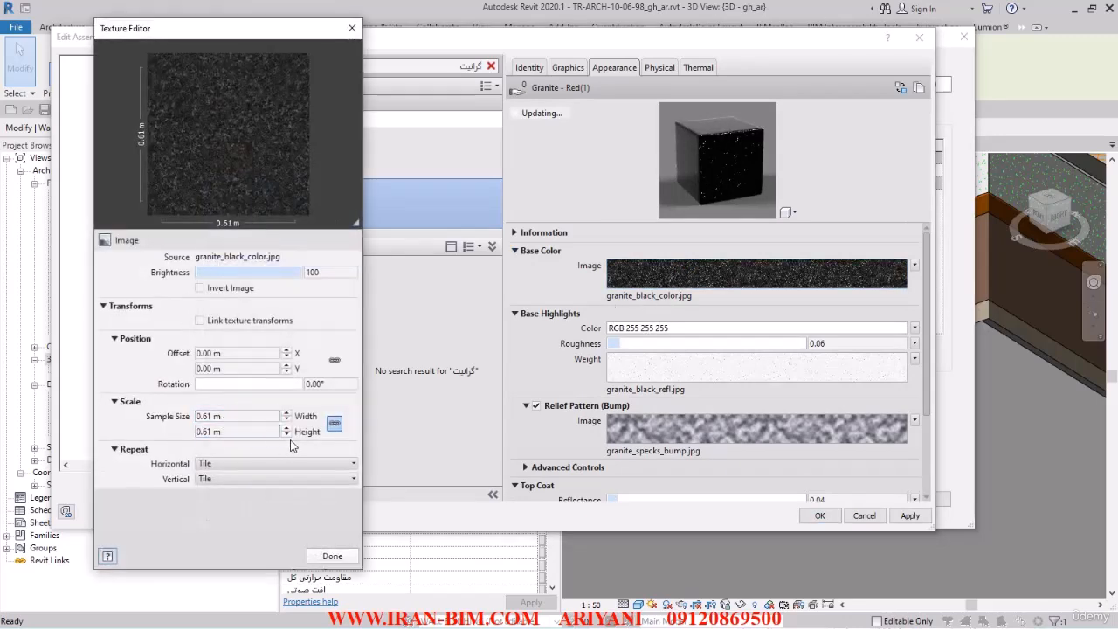
click(200, 320)
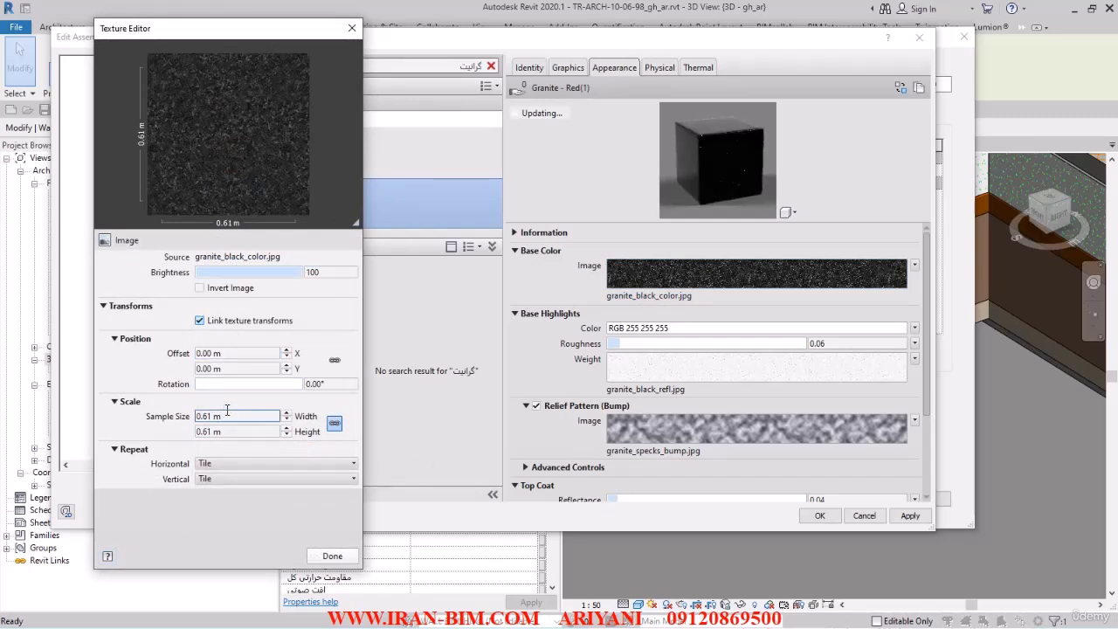
click(332, 555)
scroll(687, 382, down, 1)
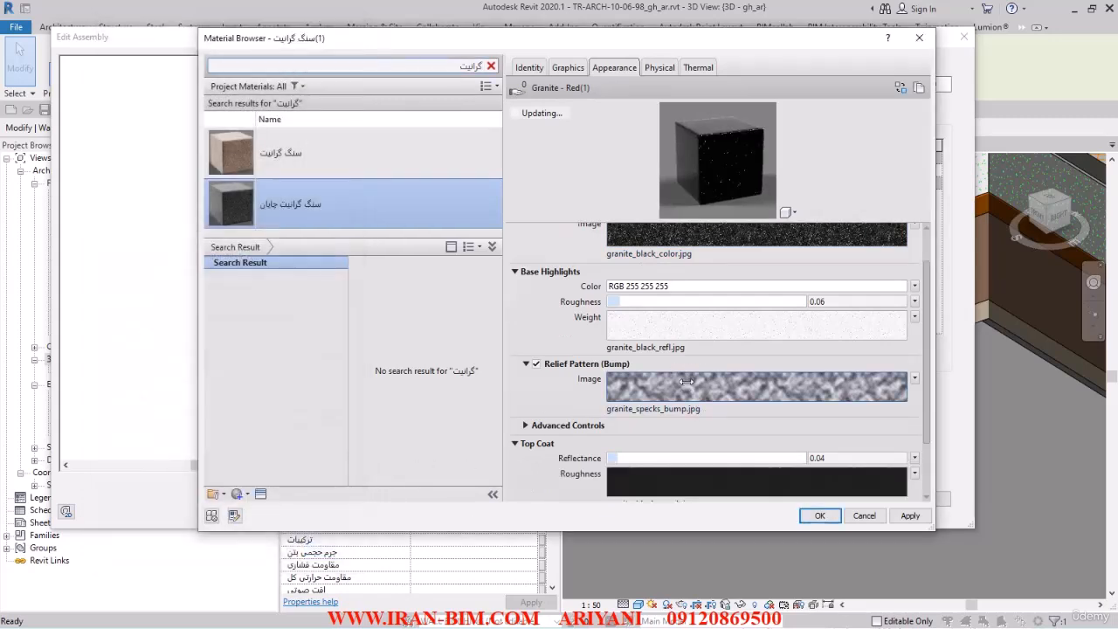
click(688, 322)
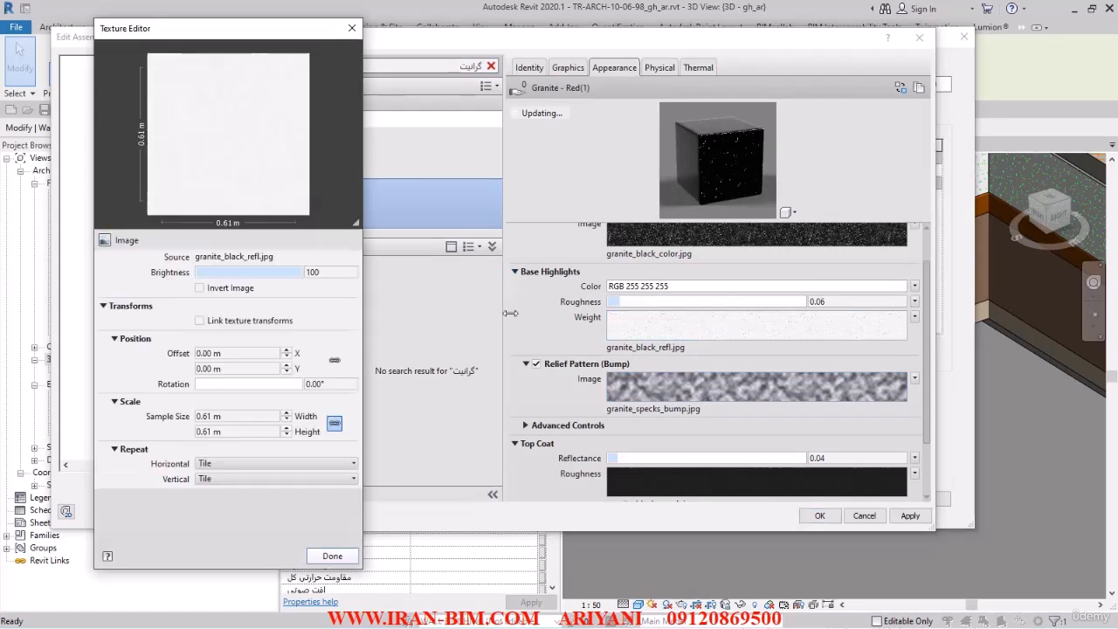
click(199, 321)
click(327, 555)
- Link the texture transforms of the relief pattern image and of the top coat roughness image, and apply the material changes
click(673, 388)
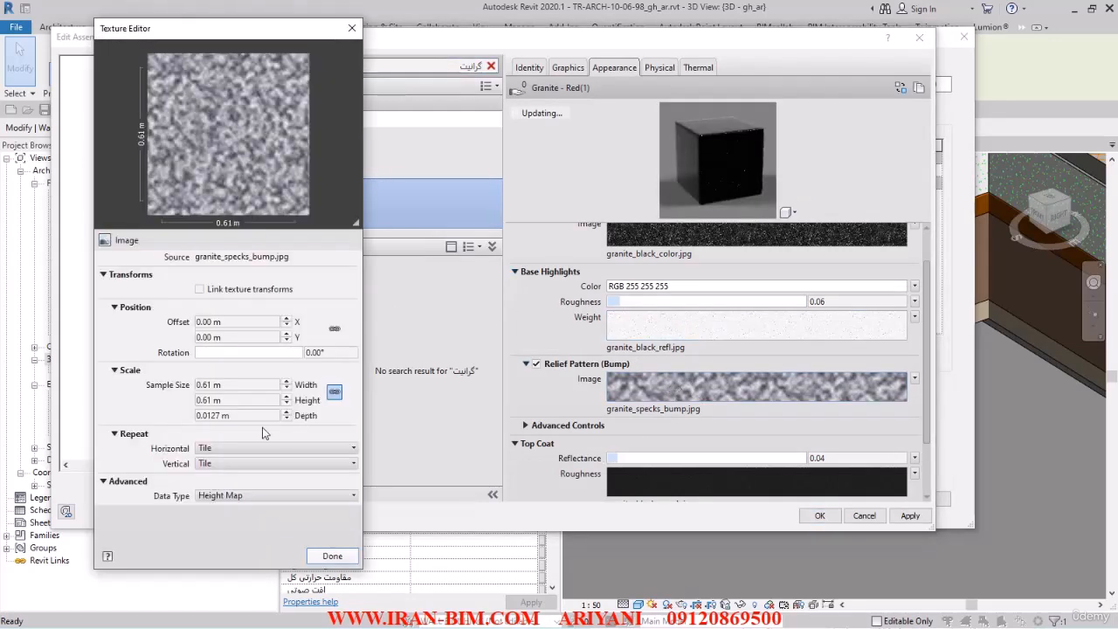
click(237, 415)
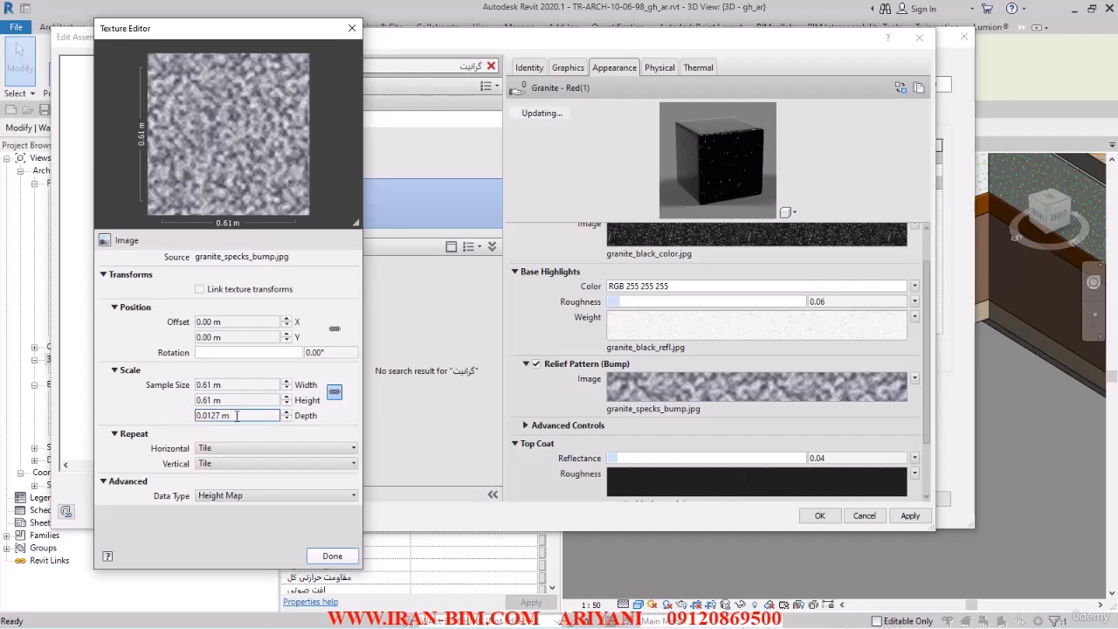
click(199, 289)
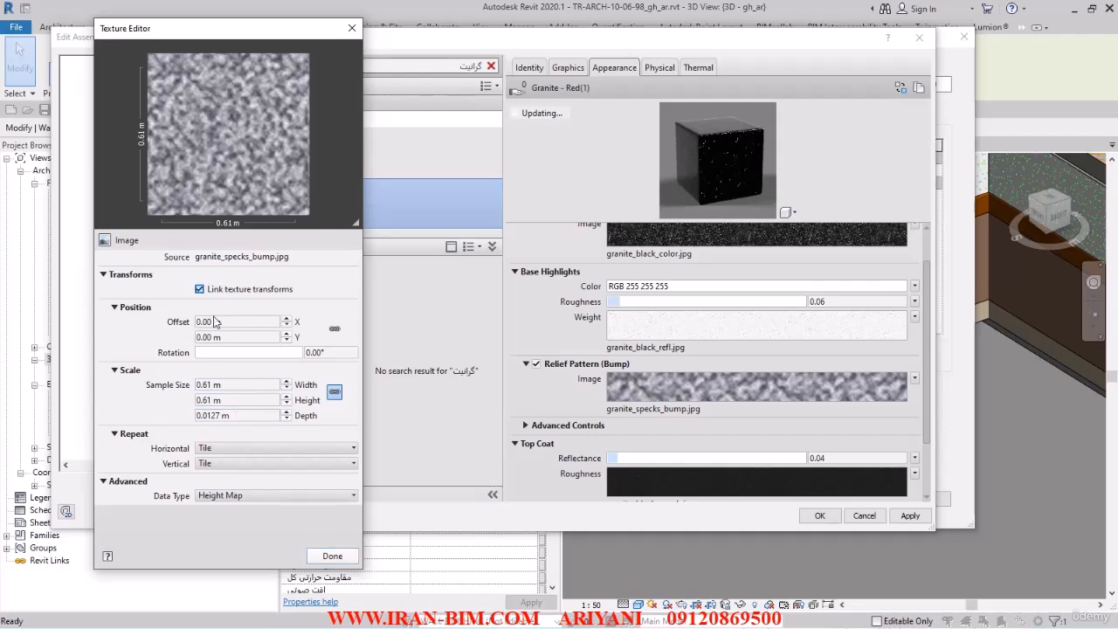
click(329, 555)
click(646, 488)
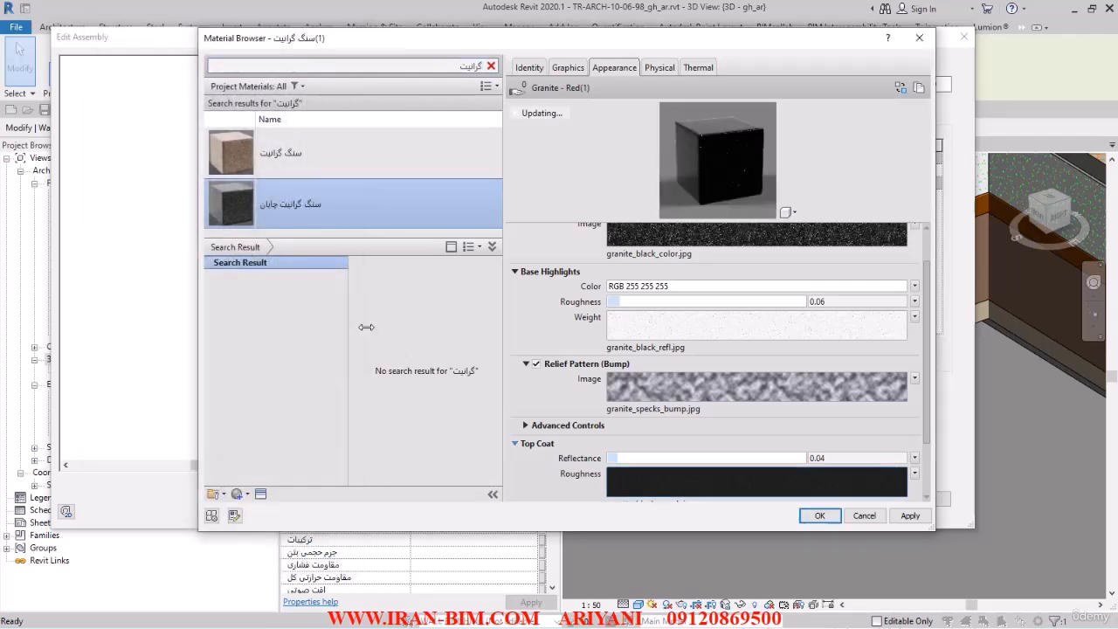
click(225, 321)
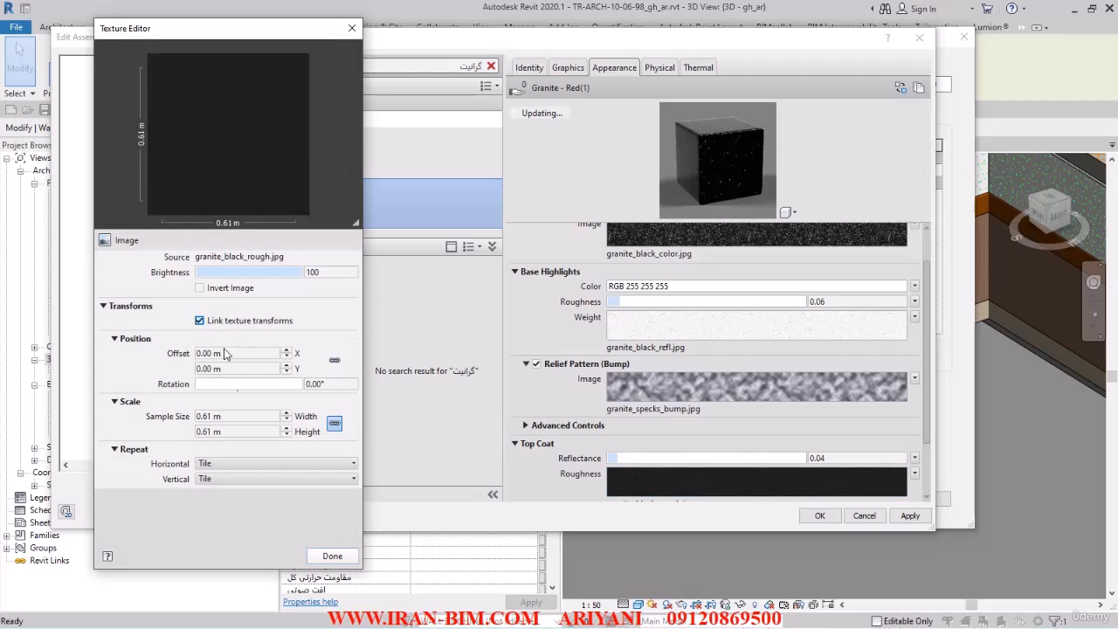
click(332, 556)
click(908, 516)
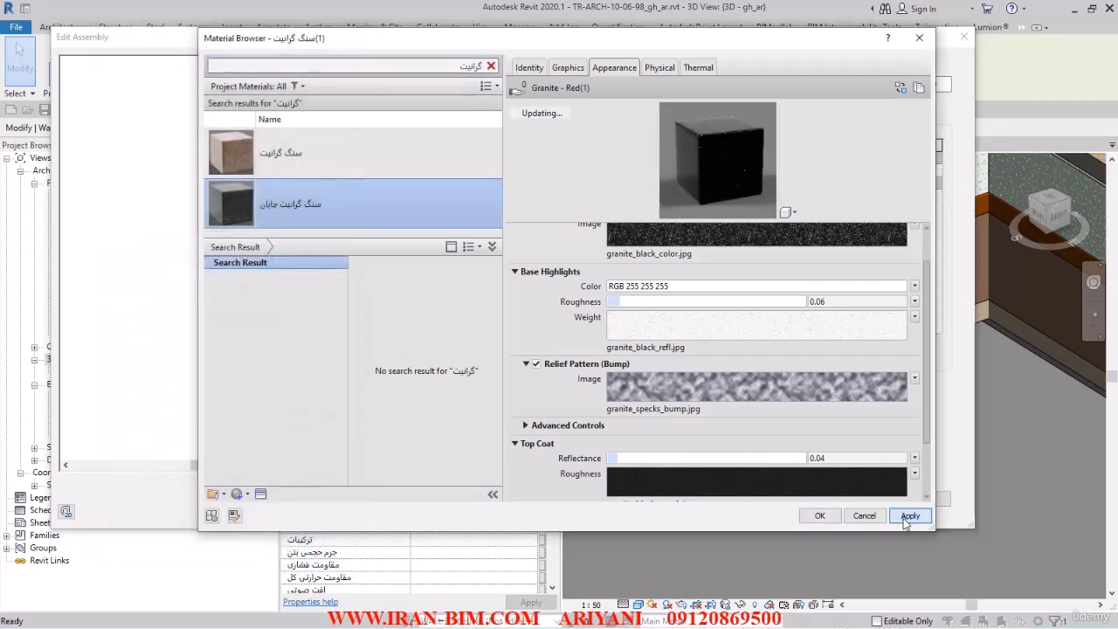
- Turn off the render appearance for the granite's shading, set the shading color to RGB 122 122 122, and accept the material
click(569, 67)
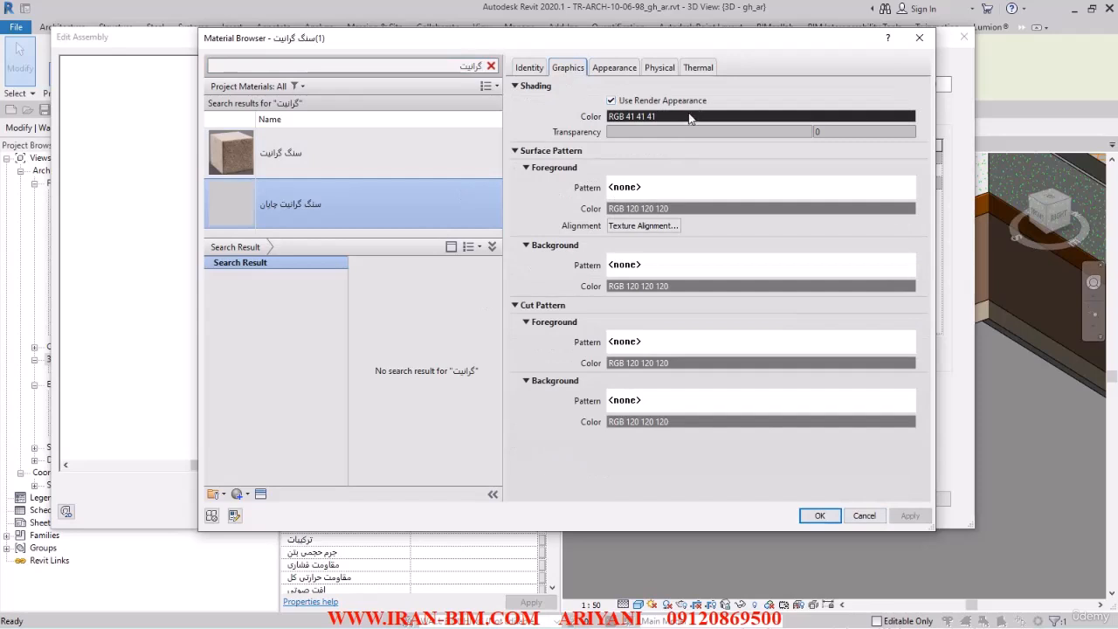
click(642, 101)
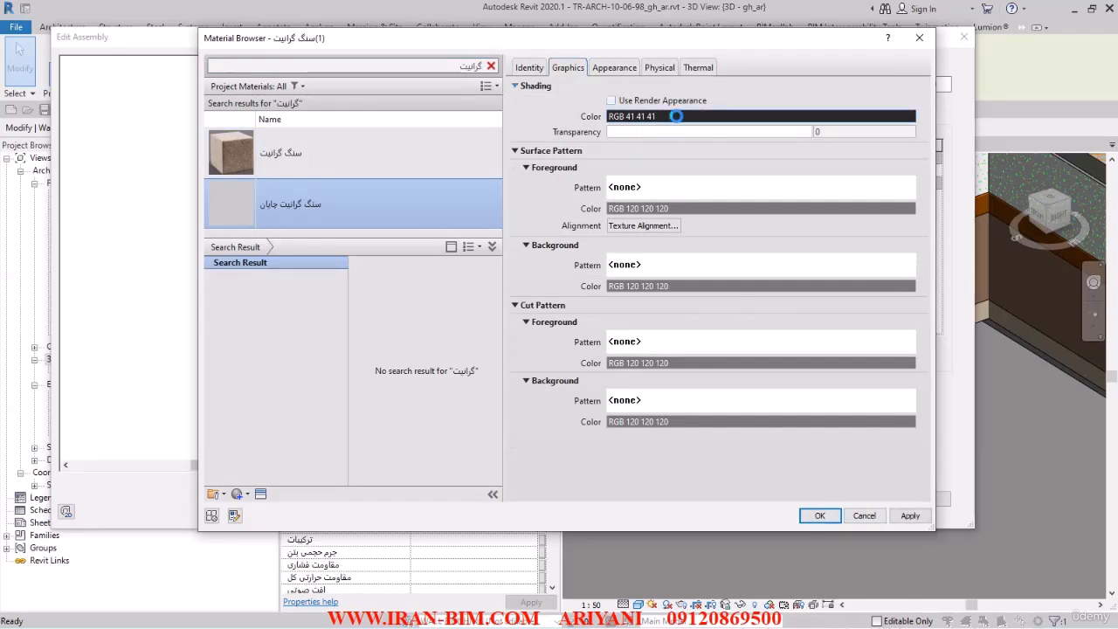
click(677, 117)
drag(719, 267, 719, 245)
click(624, 404)
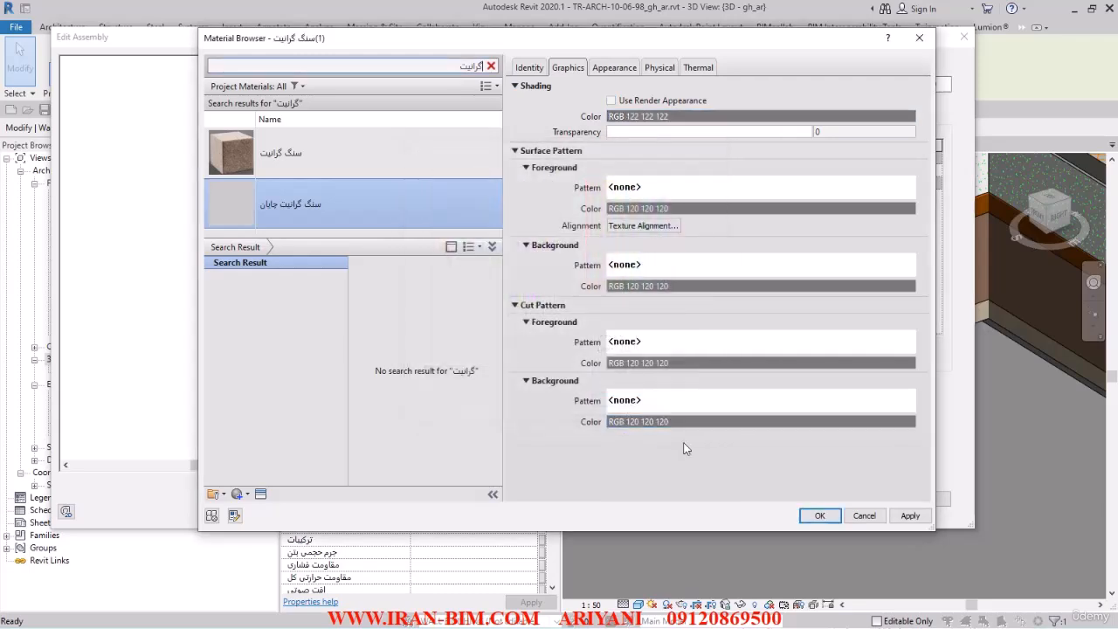
click(910, 515)
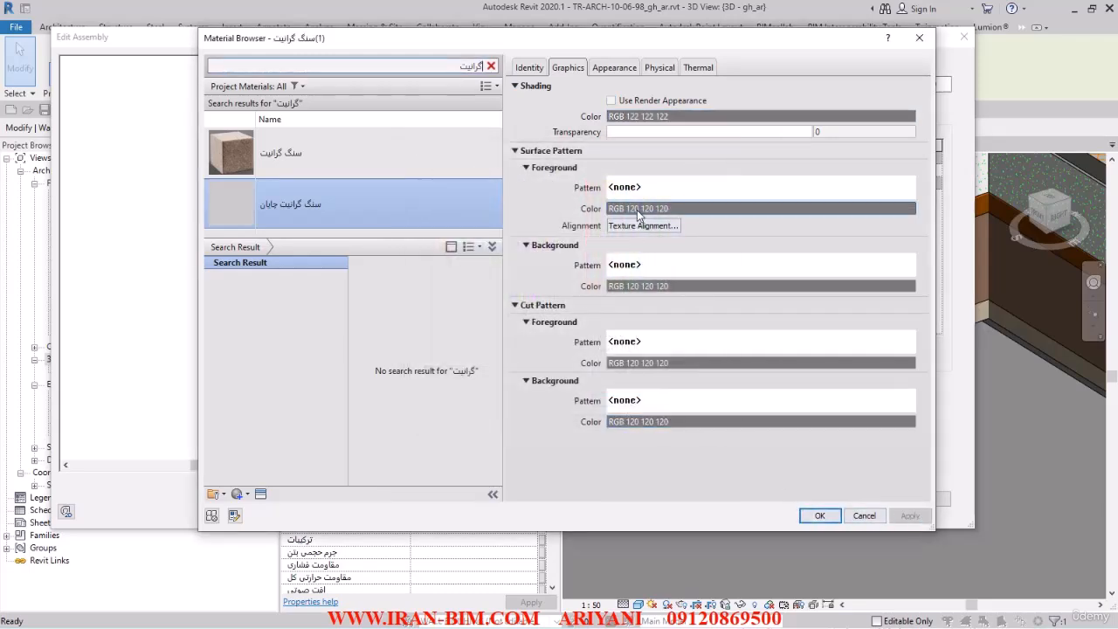
click(819, 515)
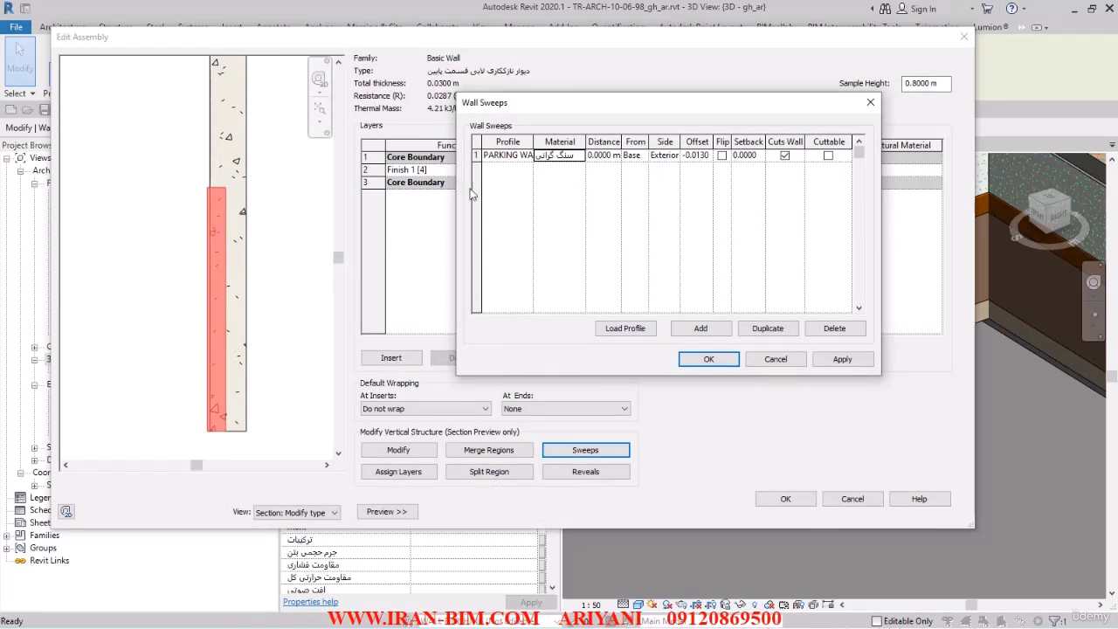
- Set the base sweep's side to Interior and apply the wall sweep settings
drag(508, 103, 429, 89)
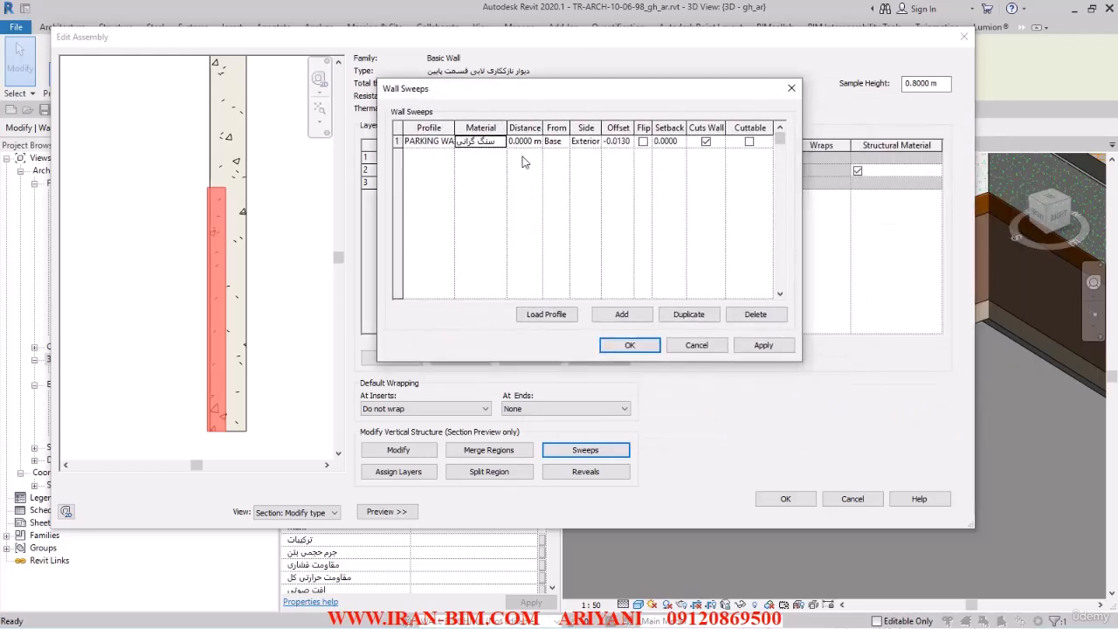
click(587, 143)
click(595, 142)
click(592, 162)
click(761, 345)
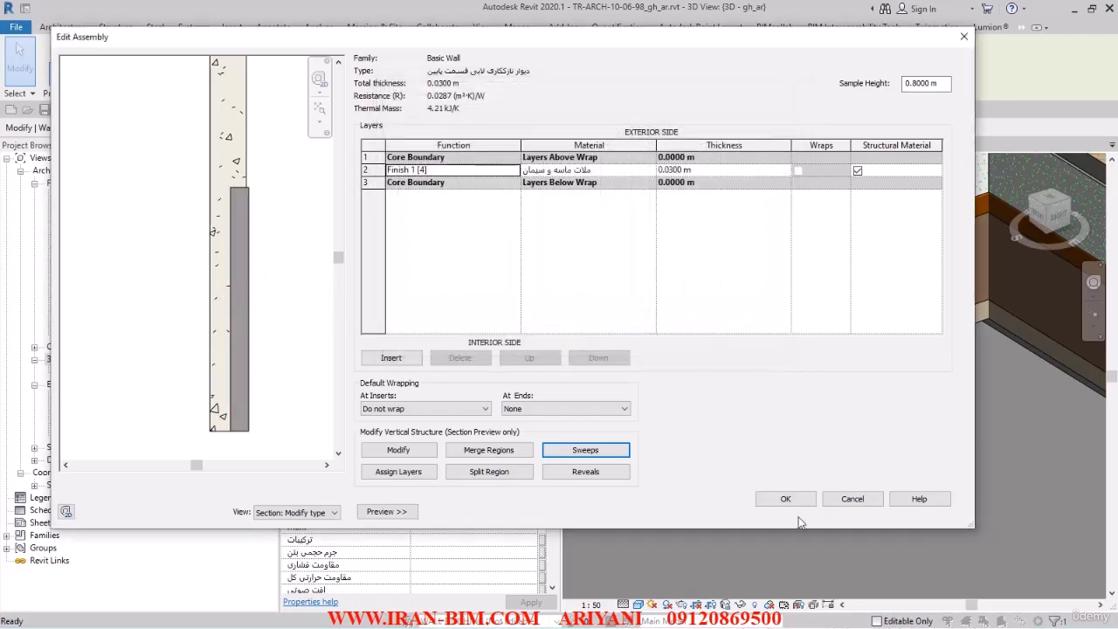
- Accept the wall assembly and type properties, and save the project
mouse_move(280, 239)
middle_down()
mouse_move(270, 292)
mouse_move(225, 298)
middle_up()
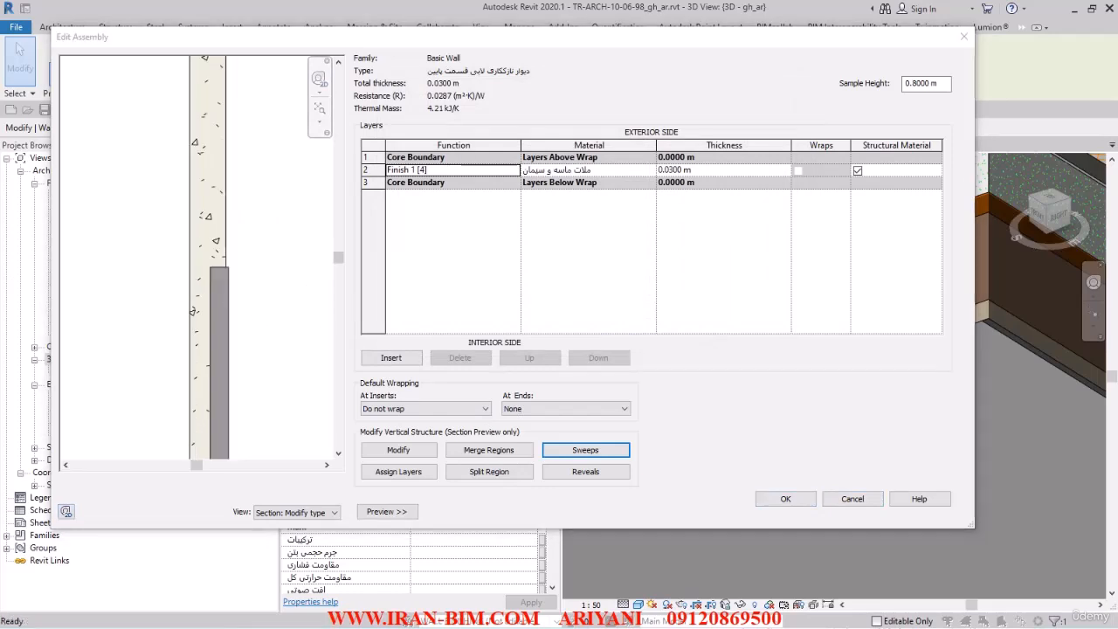
click(798, 502)
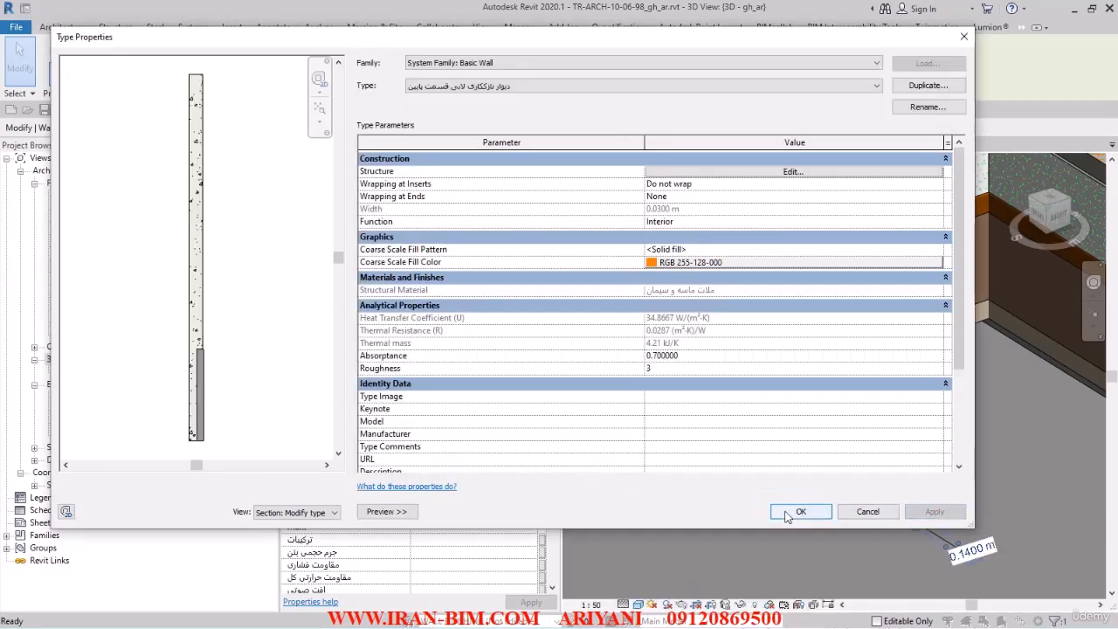
click(799, 511)
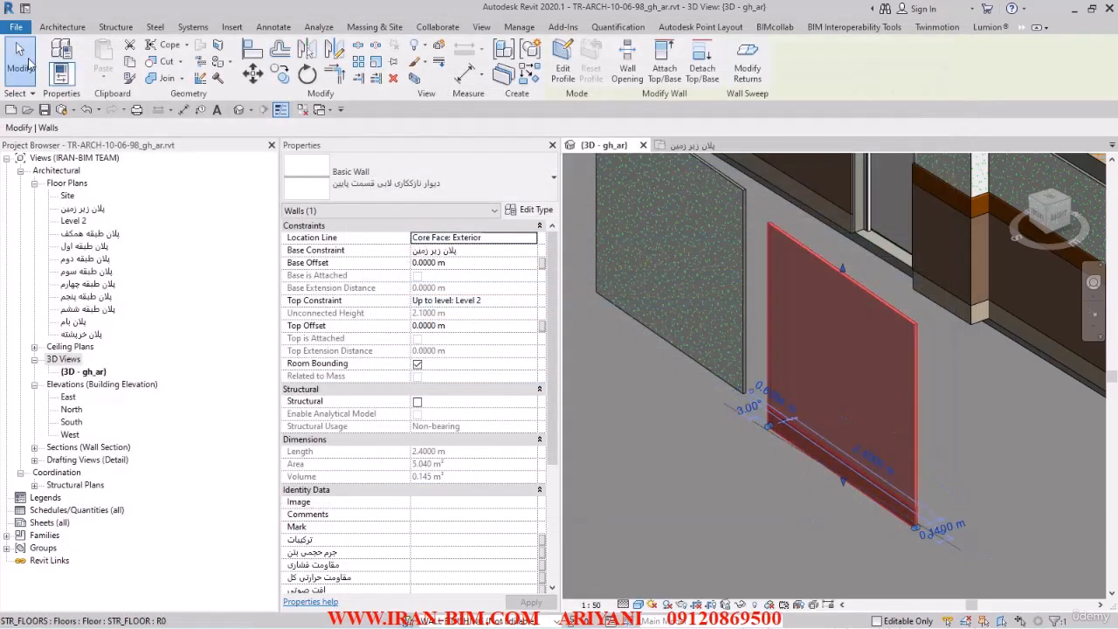
click(85, 112)
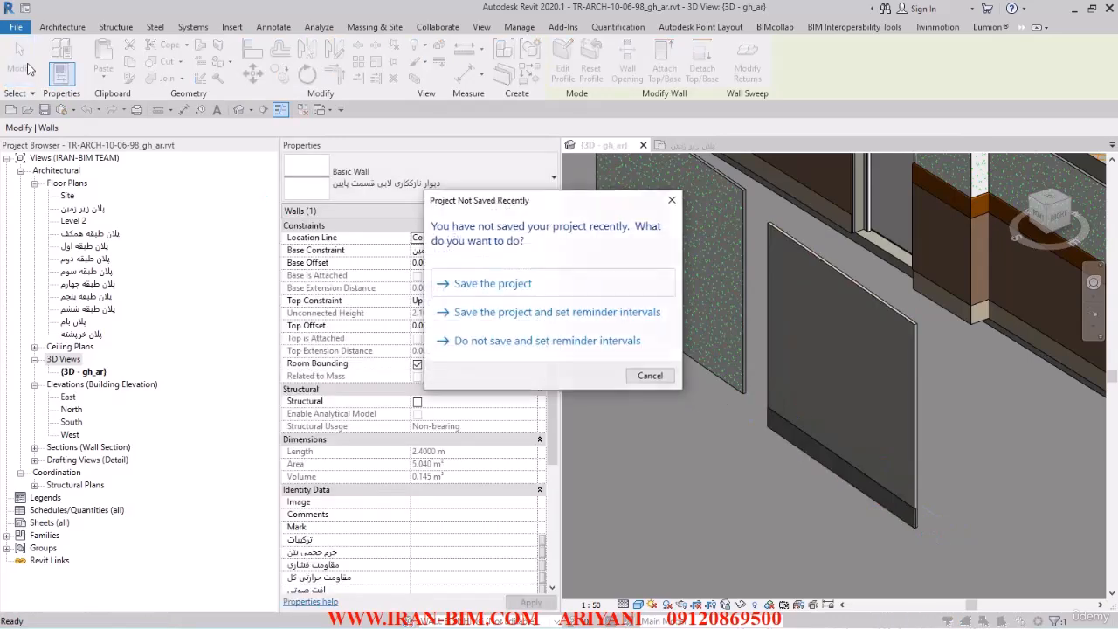
click(529, 287)
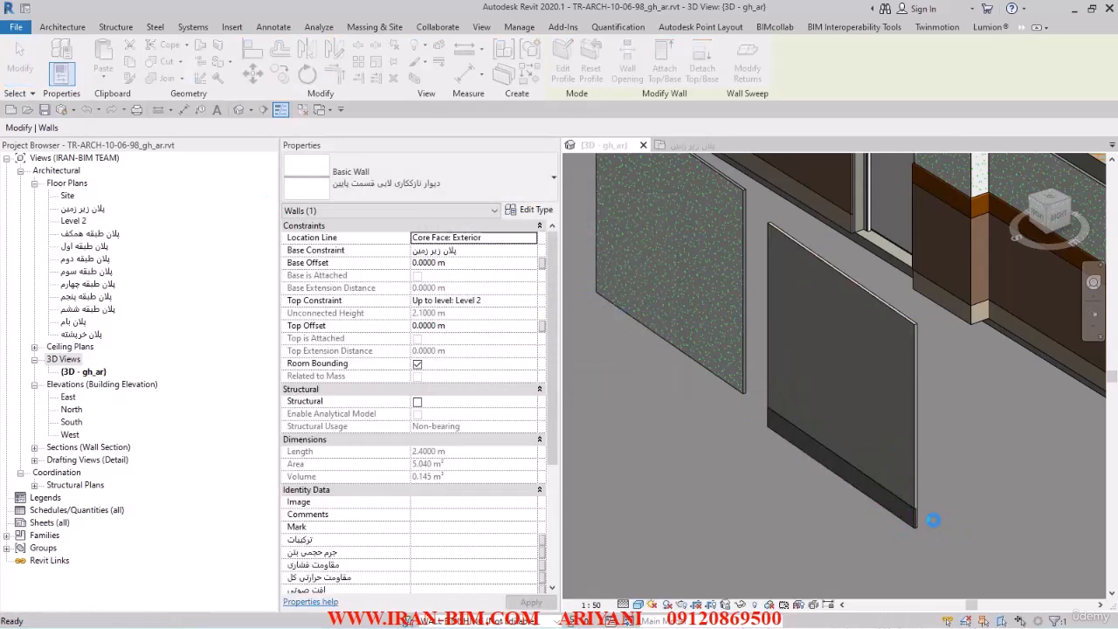
- Switch the 3D view to the Realistic visual style and inspect the granite on the wall's base sweep
scroll(922, 539, up, 5)
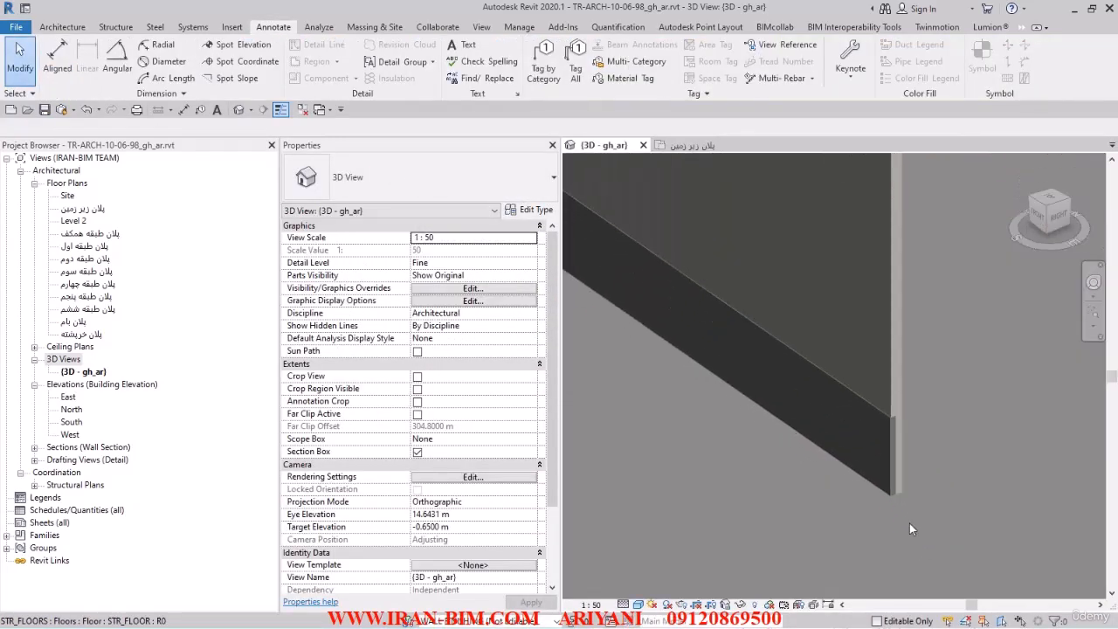
scroll(941, 380, up, 3)
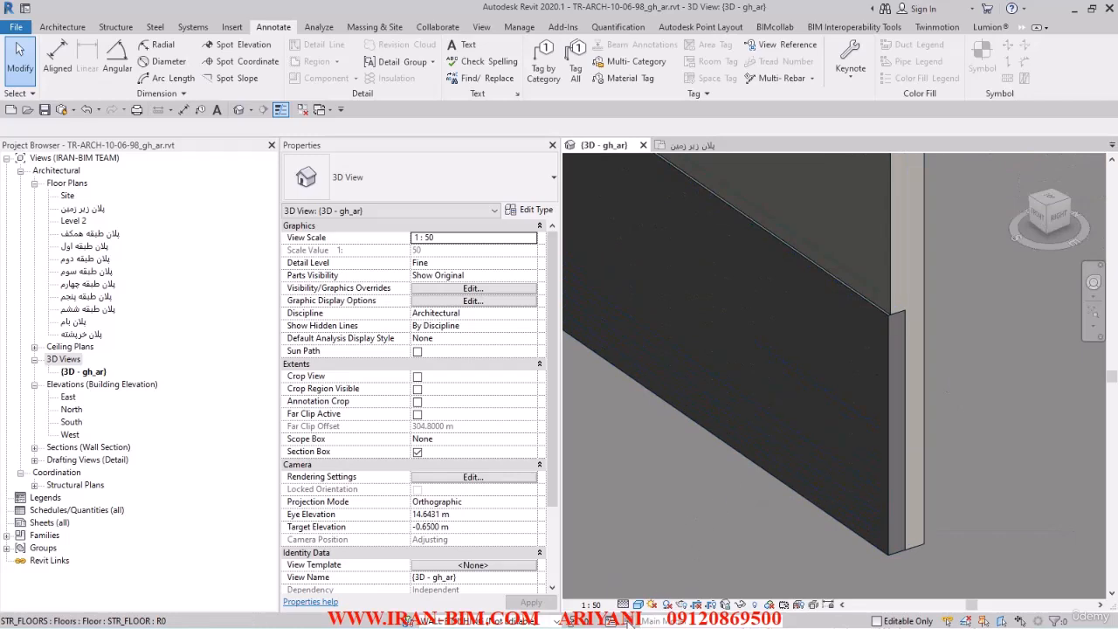
click(639, 604)
click(650, 575)
scroll(895, 374, up, 5)
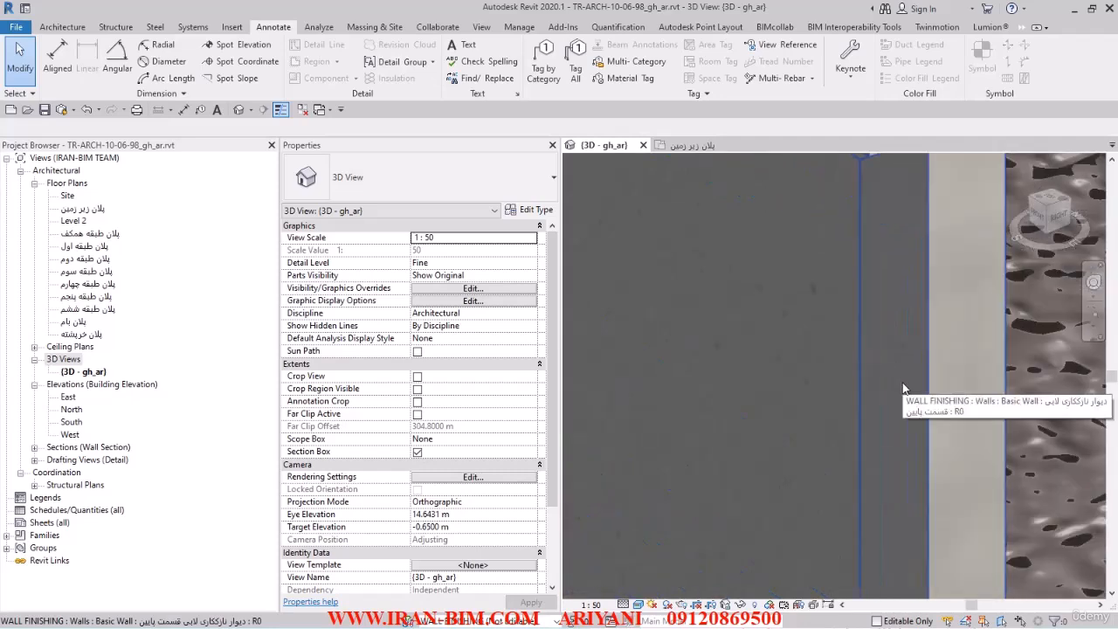
scroll(864, 394, down, 5)
middle_drag(864, 393, 1033, 504)
scroll(894, 456, up, 2)
scroll(921, 466, up, 2)
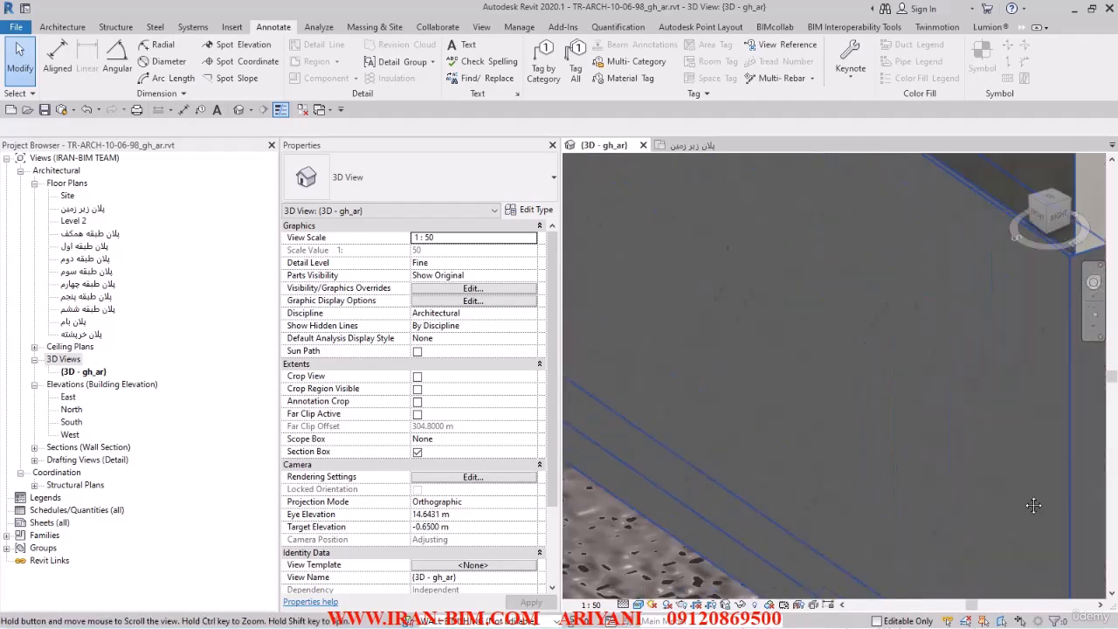
- Open the appearance settings of the Chayan granite material, keeping the wall visible beside the Material Browser
click(524, 29)
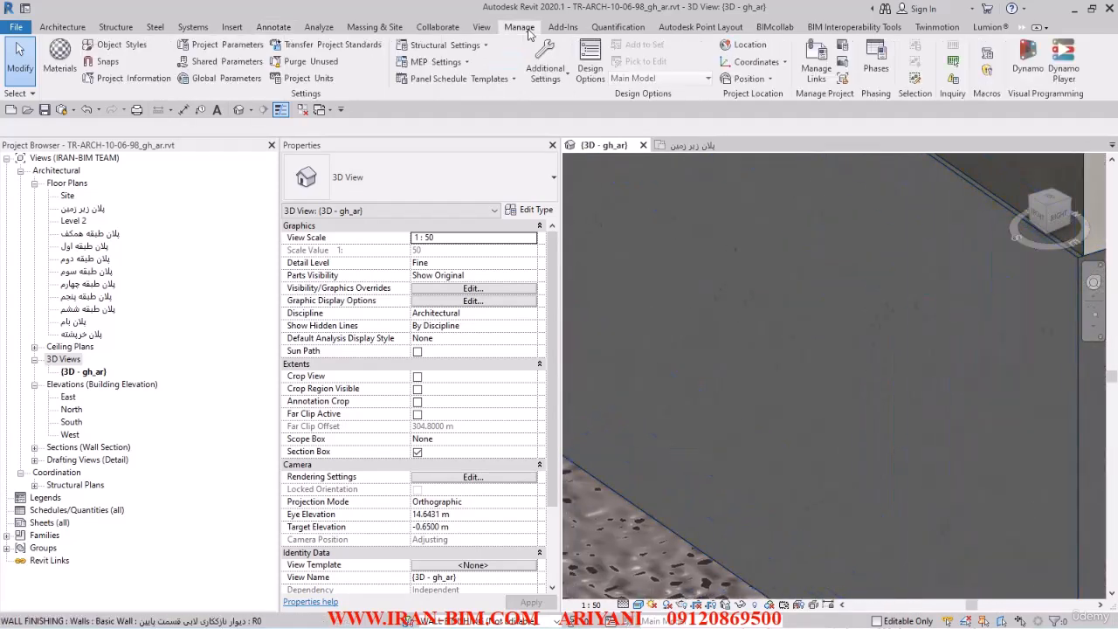
click(61, 54)
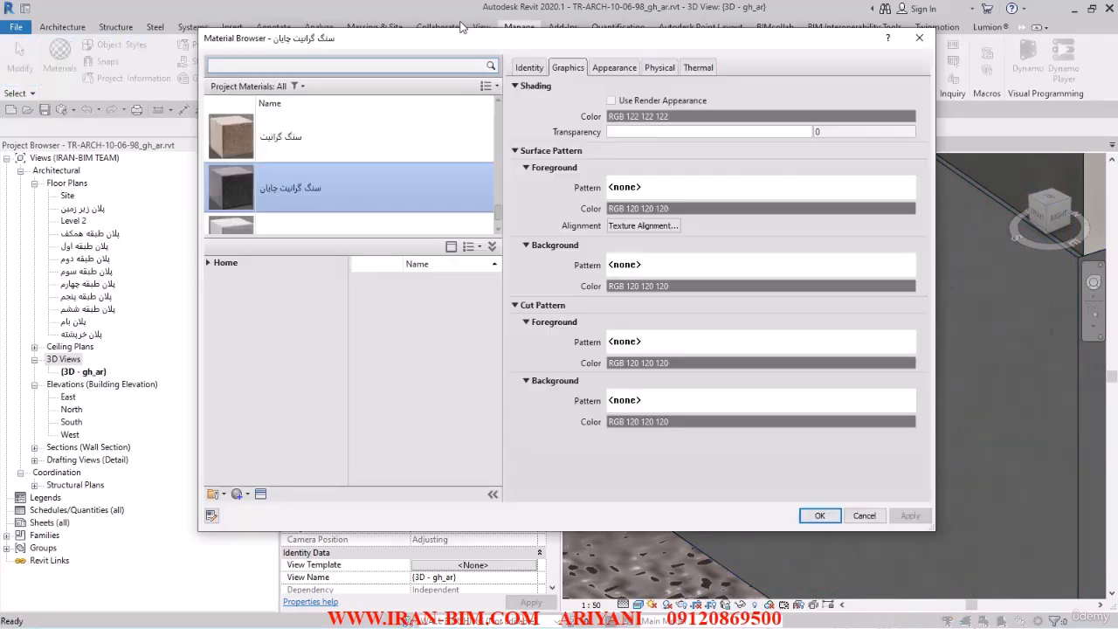
drag(478, 29, 282, 28)
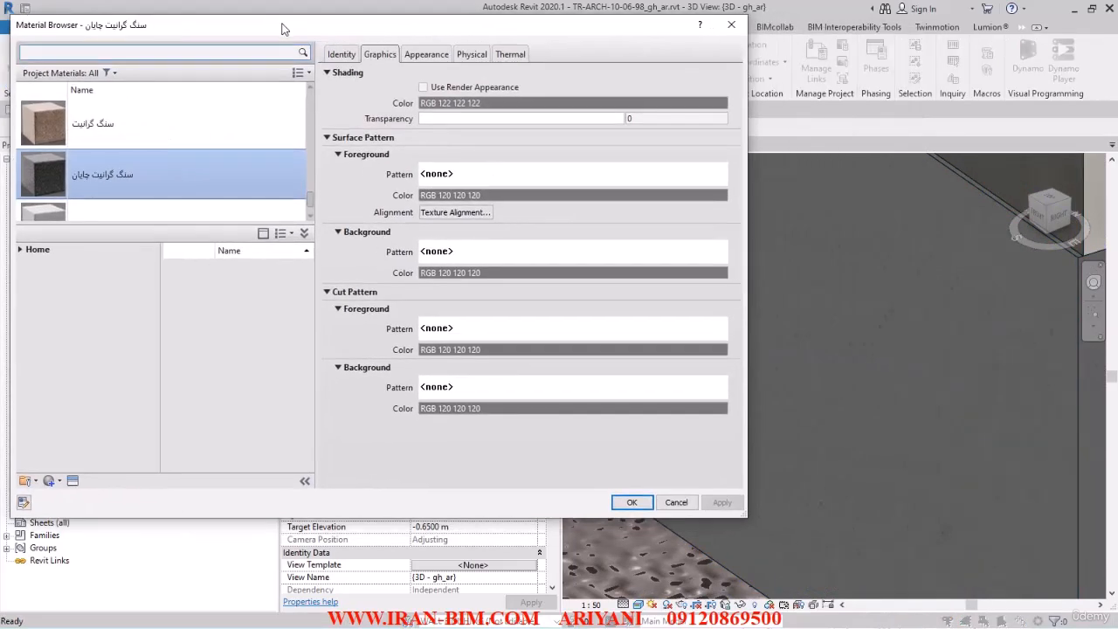
click(425, 54)
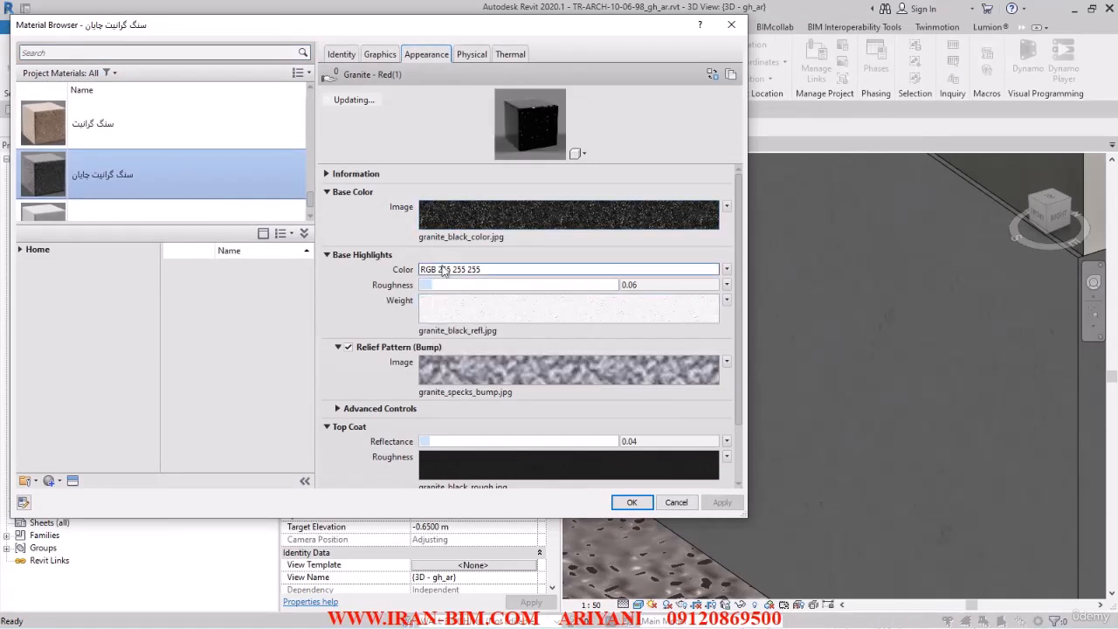
- Set the granite's base highlights color to RGB 89 89 89 and apply it
click(709, 270)
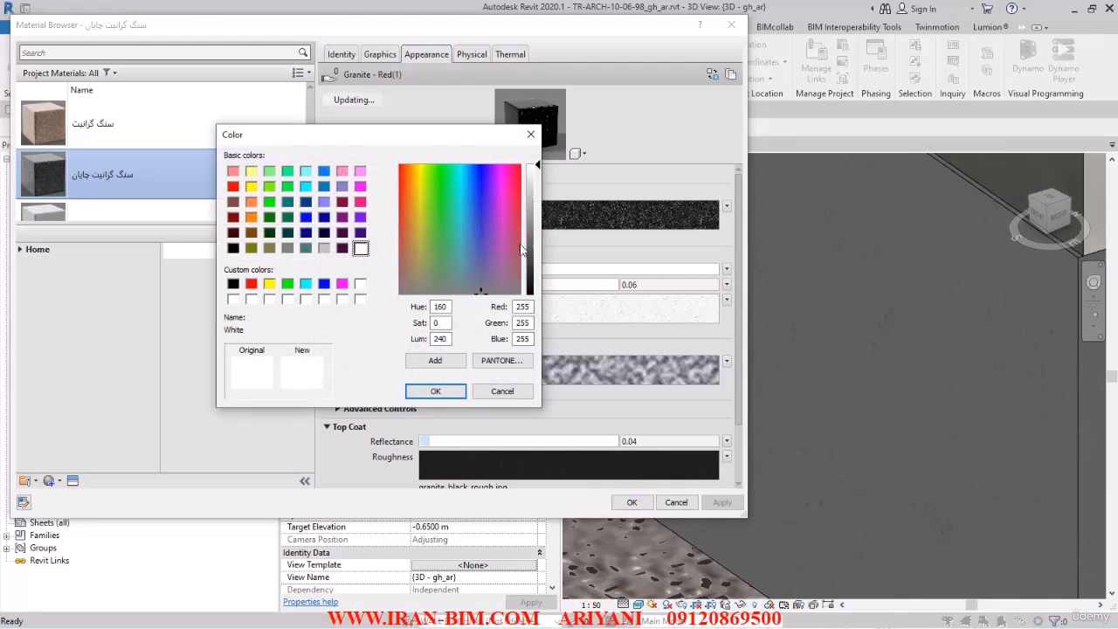
drag(539, 209, 537, 249)
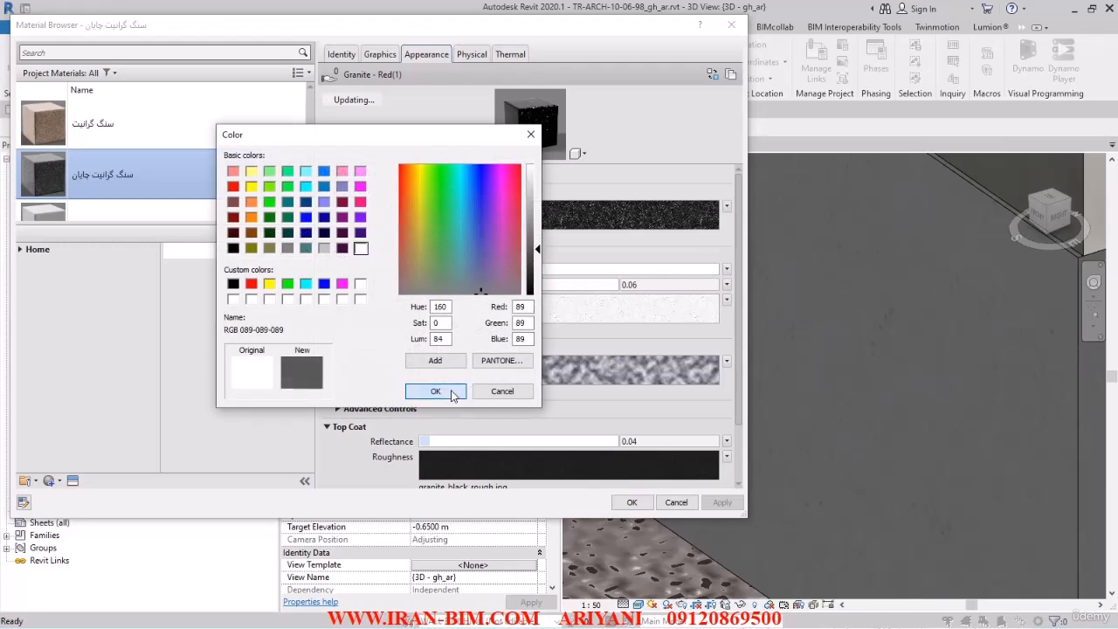
click(454, 392)
click(723, 503)
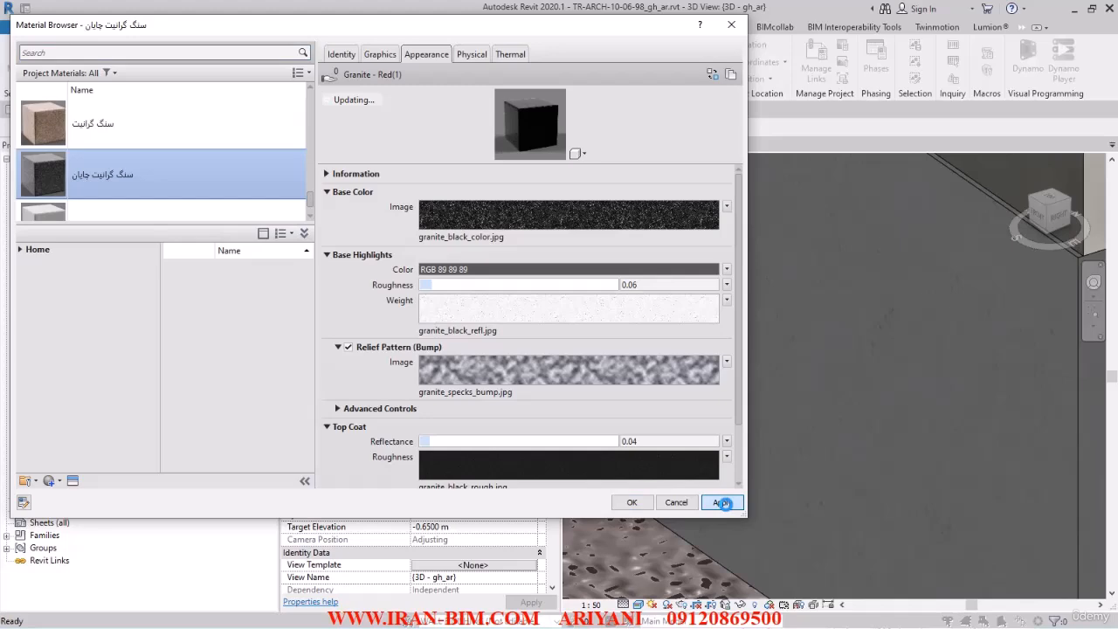
- Set the granite's base highlights color to RGB 139 139 139 and accept the material changes
click(574, 269)
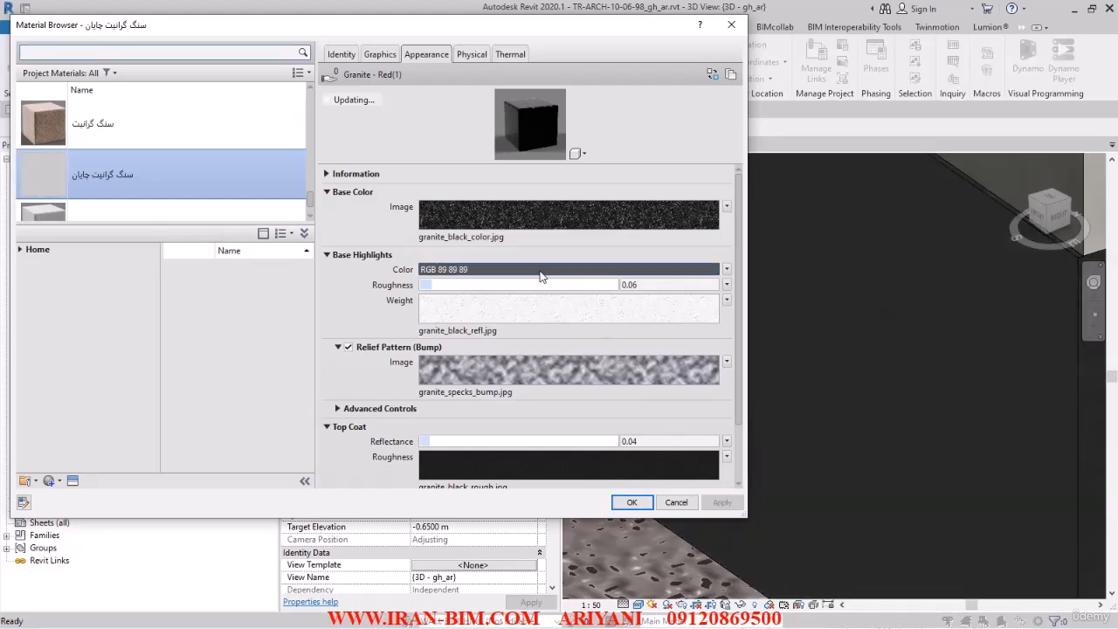
drag(537, 251, 537, 224)
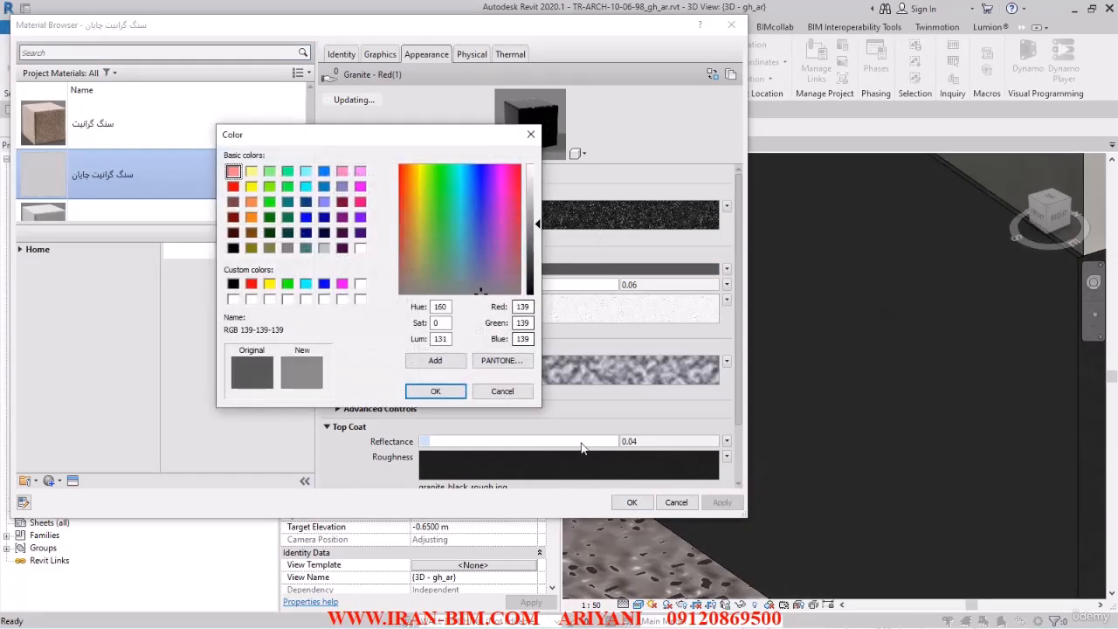
click(450, 395)
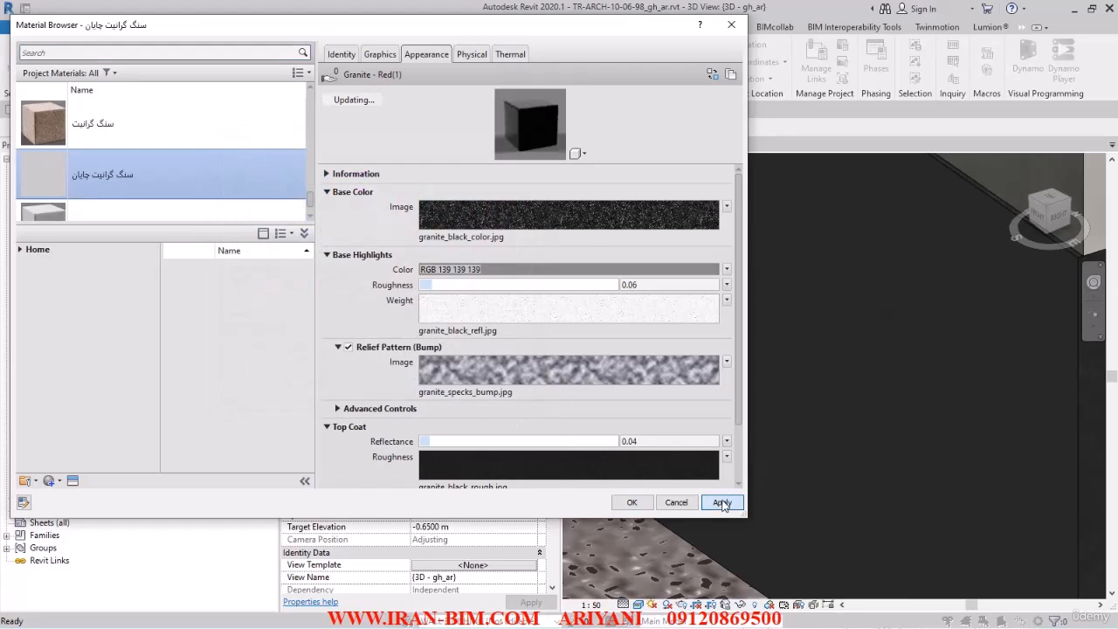
click(722, 503)
click(628, 502)
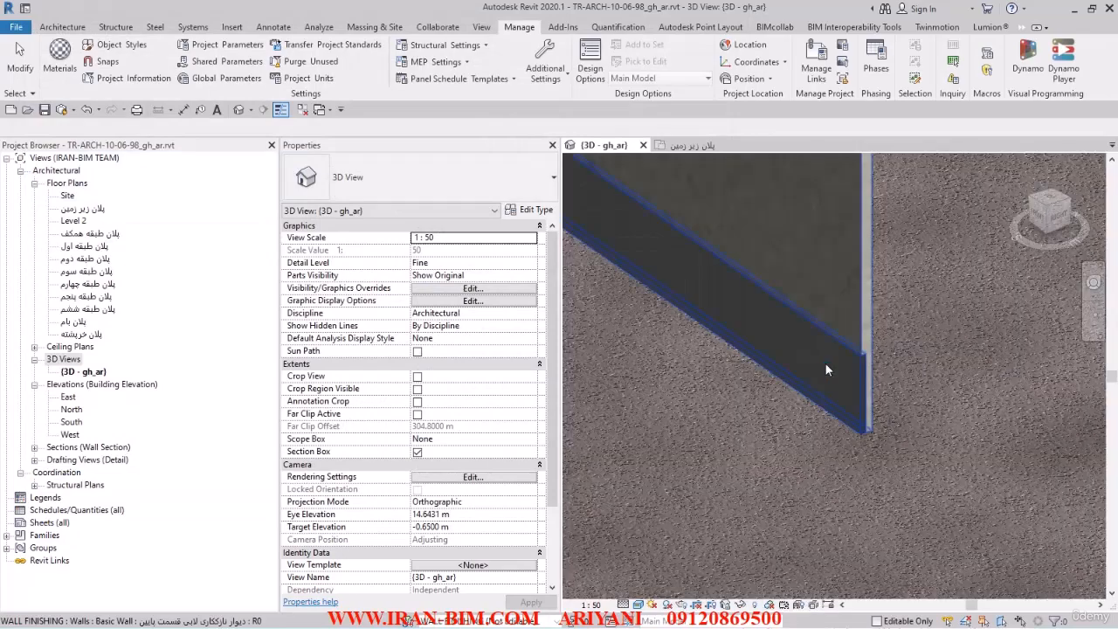
shift+middle_drag(828, 394, 843, 330)
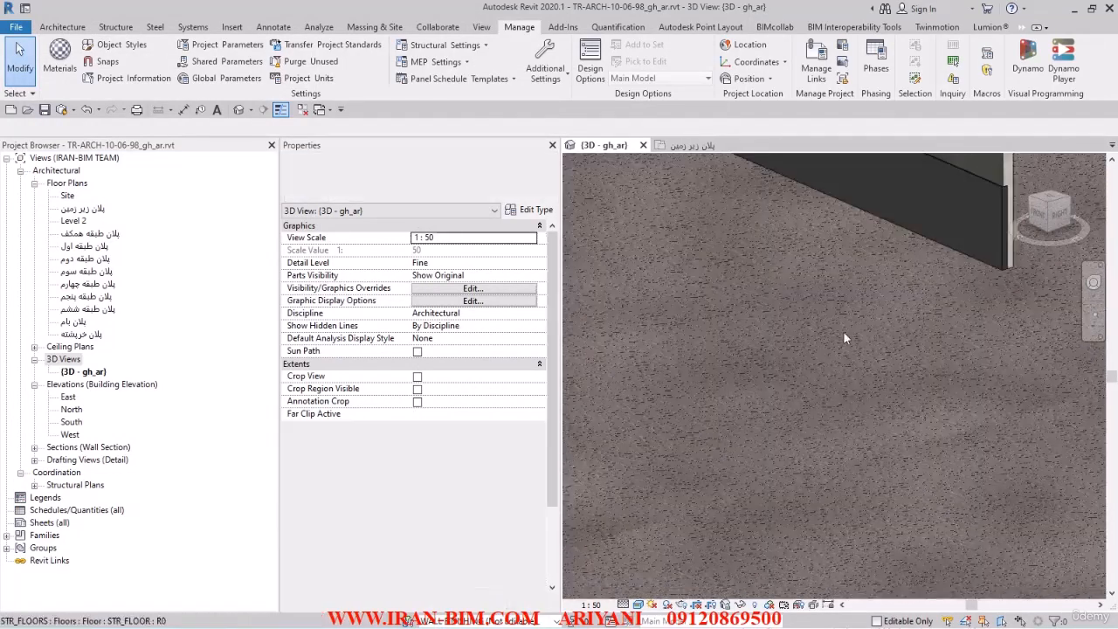
middle_drag(943, 232, 857, 449)
scroll(919, 450, up, 3)
middle_drag(882, 366, 922, 428)
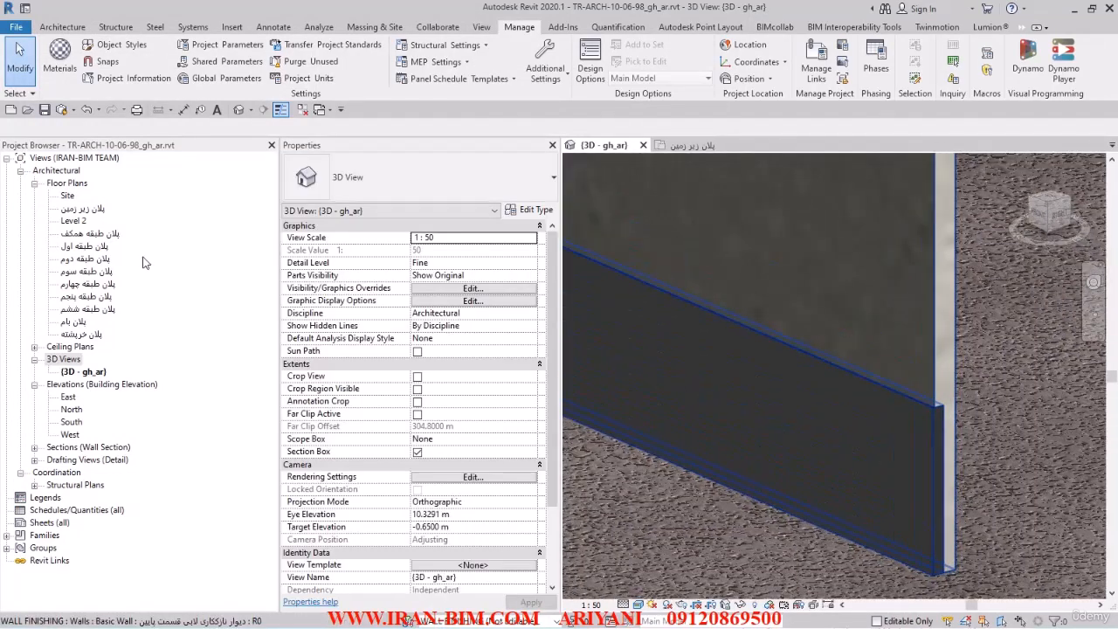
- In the project's Families, collapse the Walls category and expand the Profiles category
click(7, 541)
click(7, 535)
scroll(48, 486, down, 2)
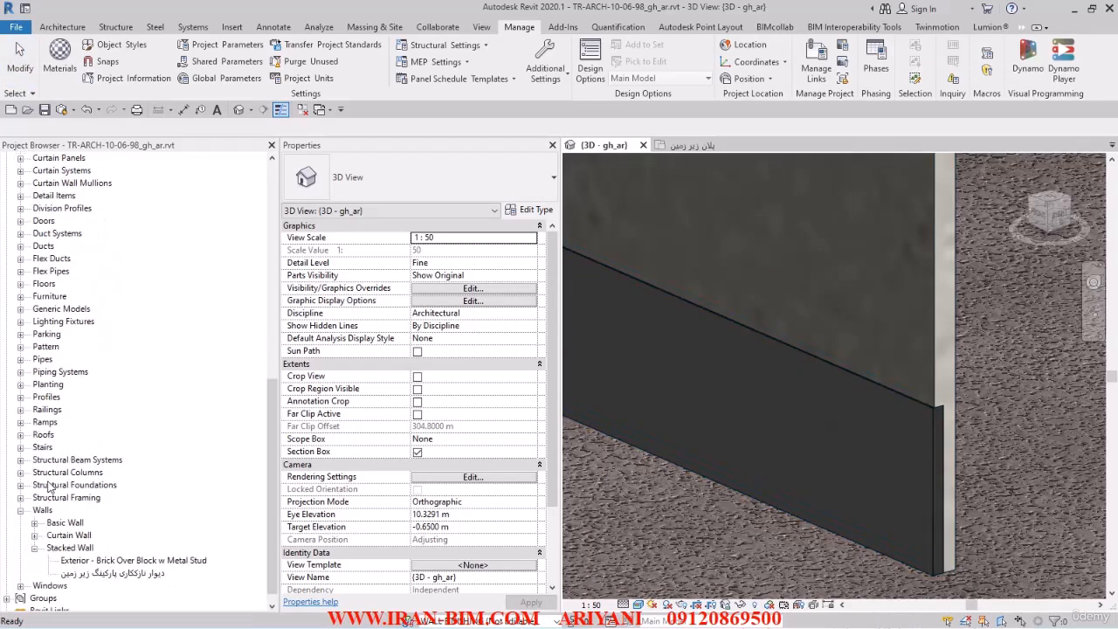
click(20, 510)
scroll(38, 450, up, 2)
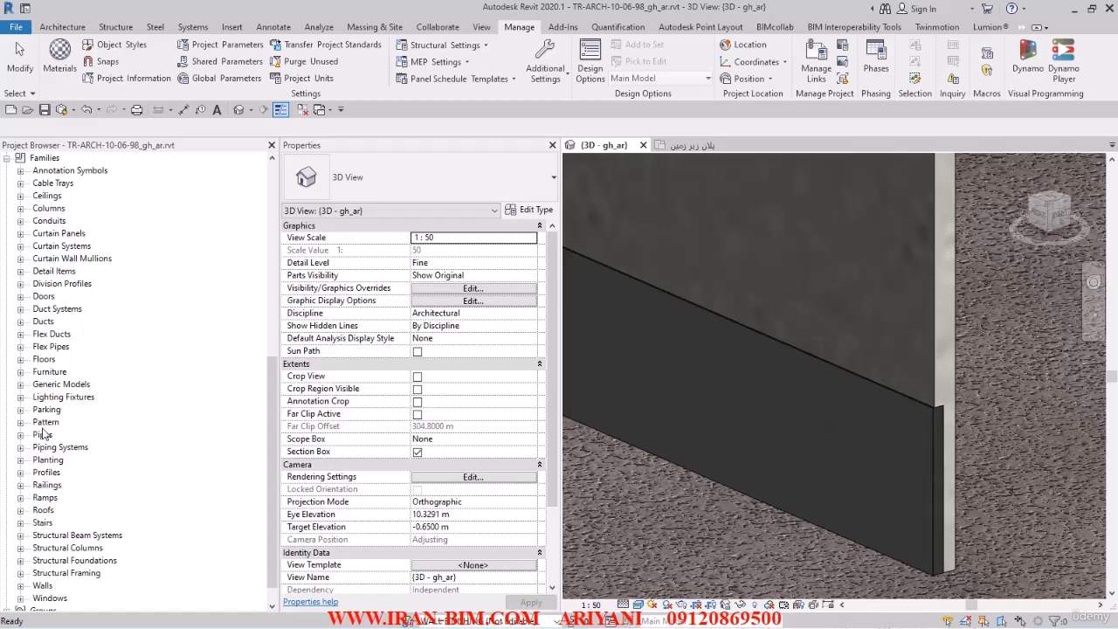
click(21, 472)
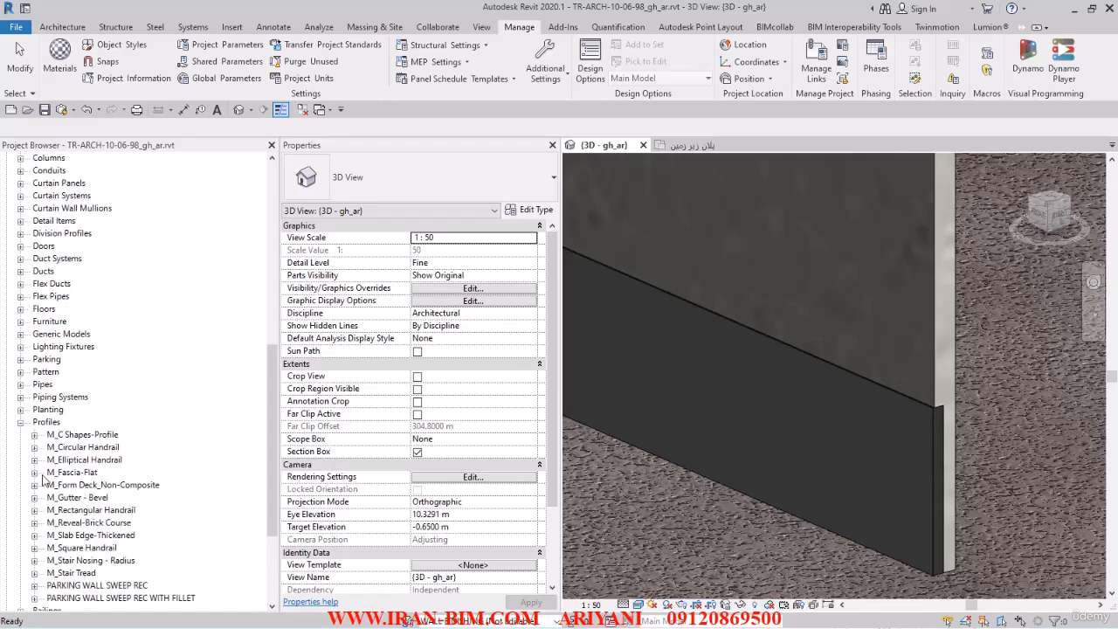
scroll(96, 489, down, 4)
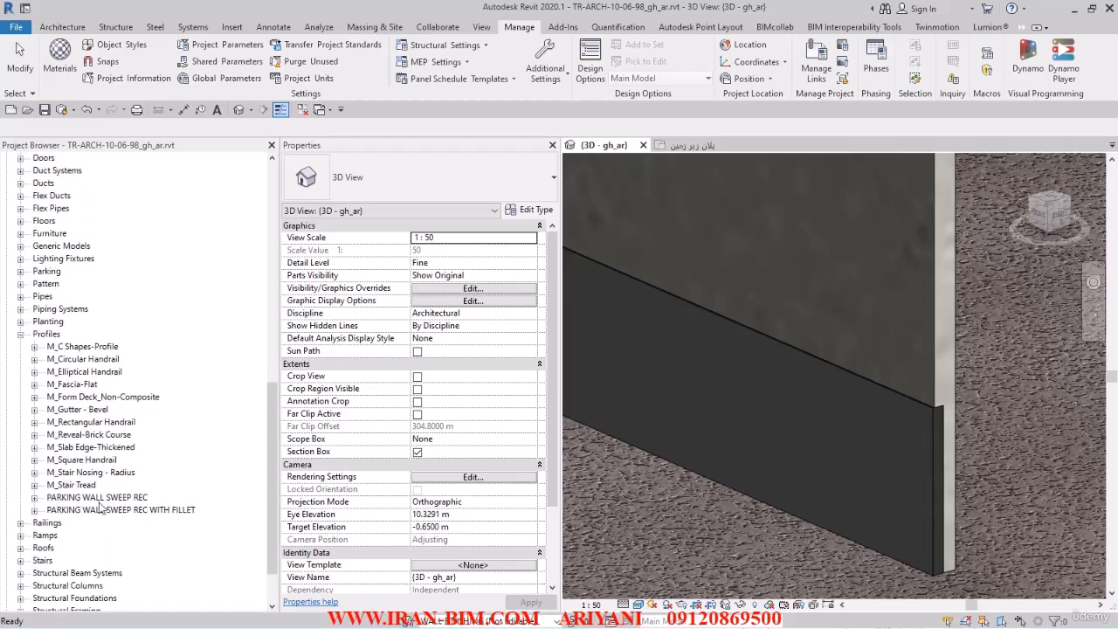
- Duplicate the 900 X 20 type of the PARKING WALL SWEEP REC profile and name the copy 600 X 20
click(109, 498)
click(34, 497)
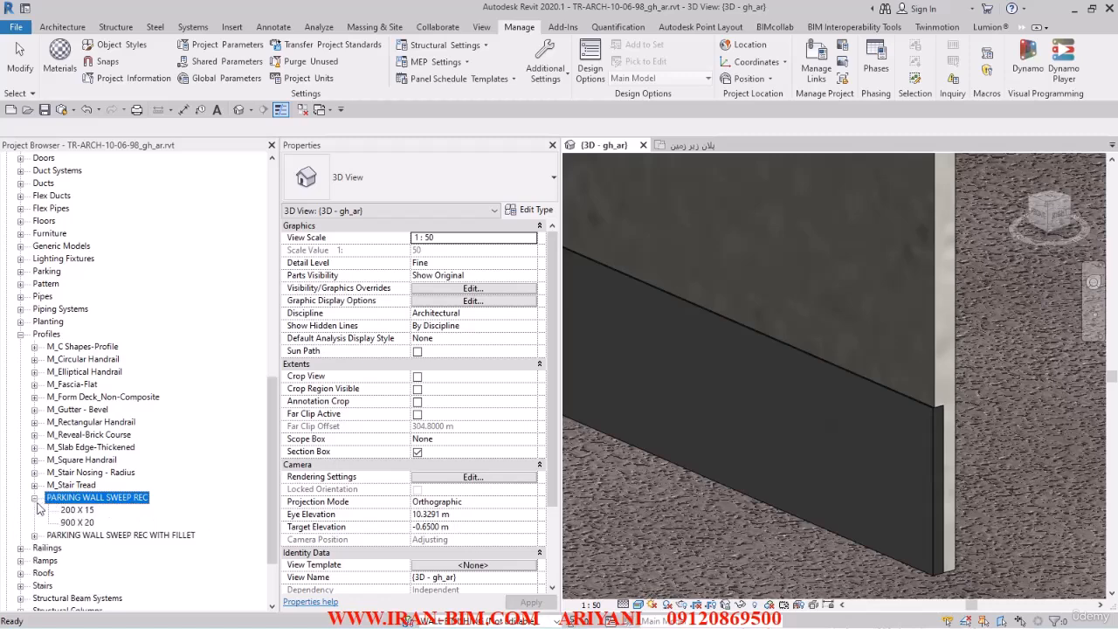
scroll(78, 505, down, 1)
right_click(79, 486)
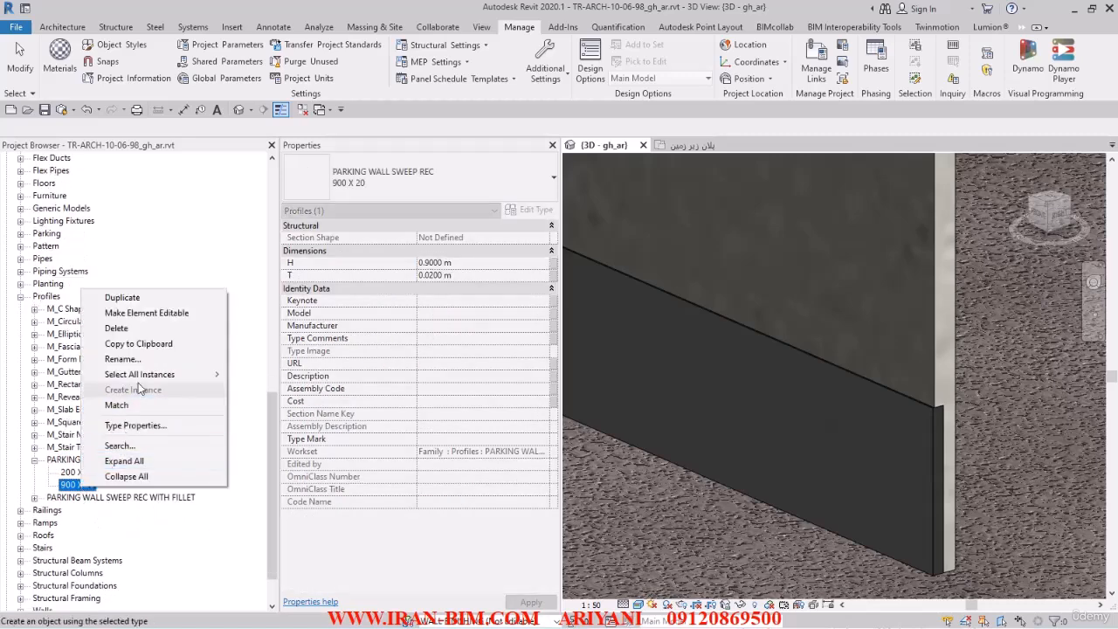
click(131, 298)
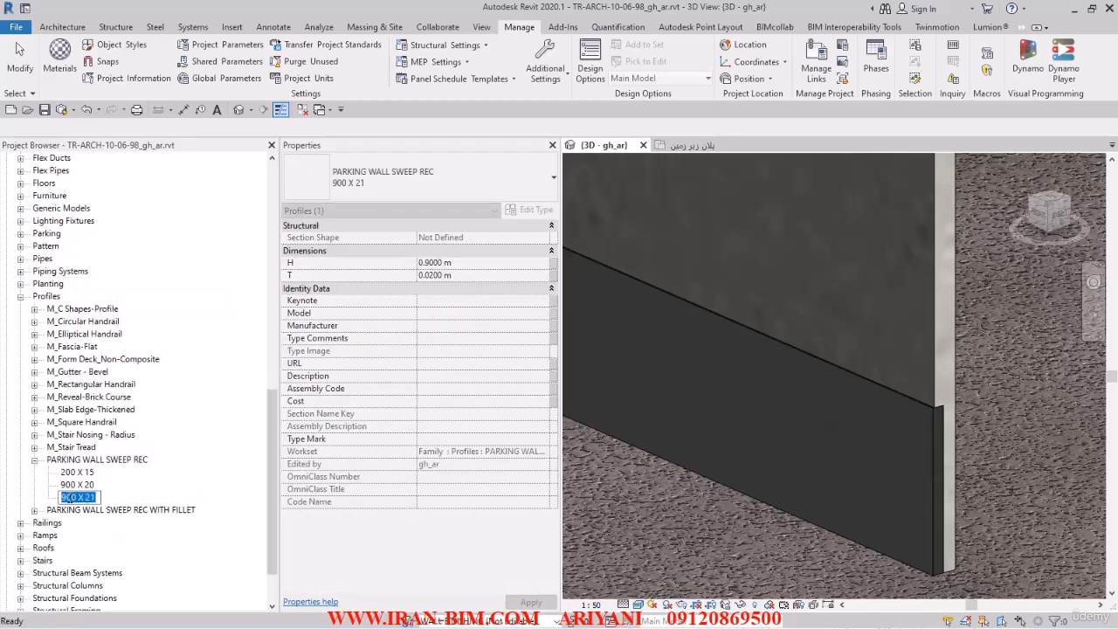
drag(67, 496, 59, 497)
text(6)
text(20)
key(Return)
- Set the H dimension of the 600 X 20 profile type to 0.6 m and clear the selection
double_click(75, 487)
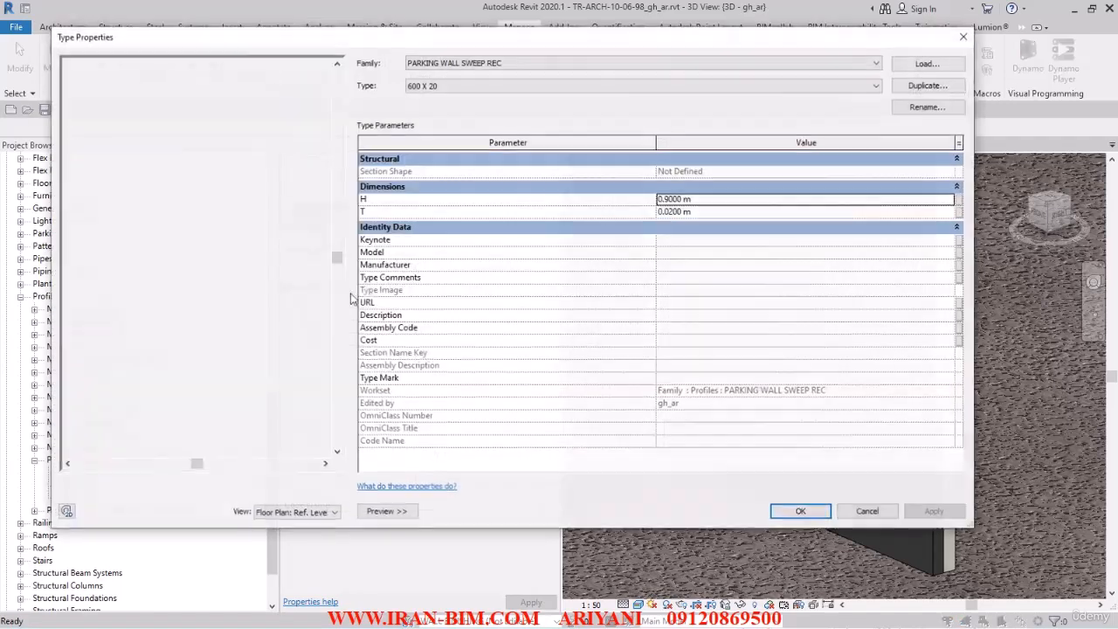
click(710, 197)
text(0.6)
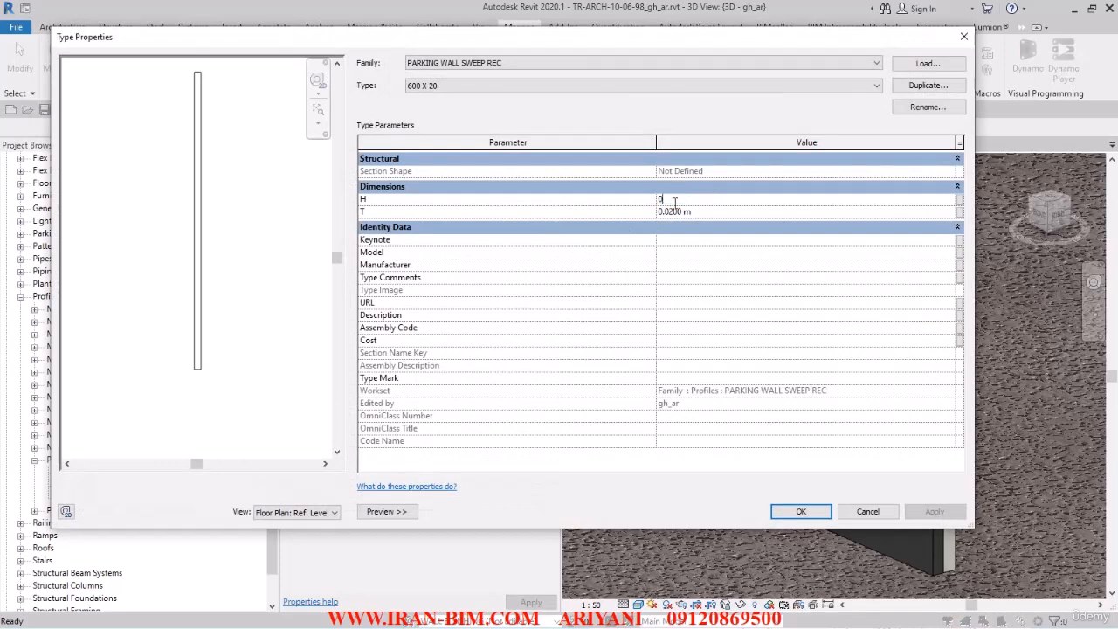
click(799, 512)
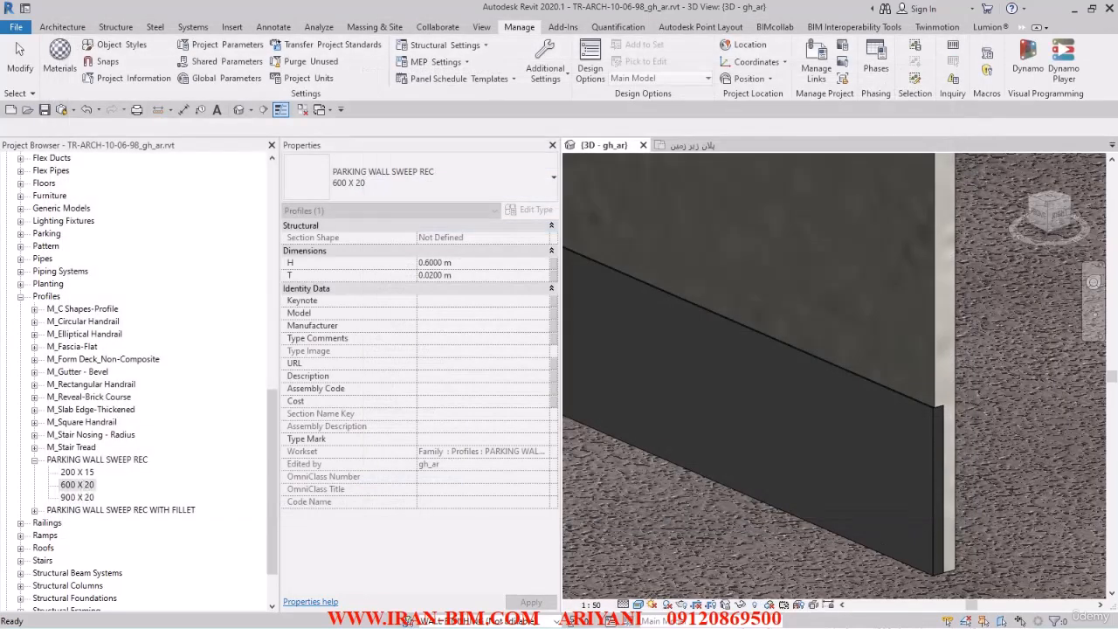
click(19, 59)
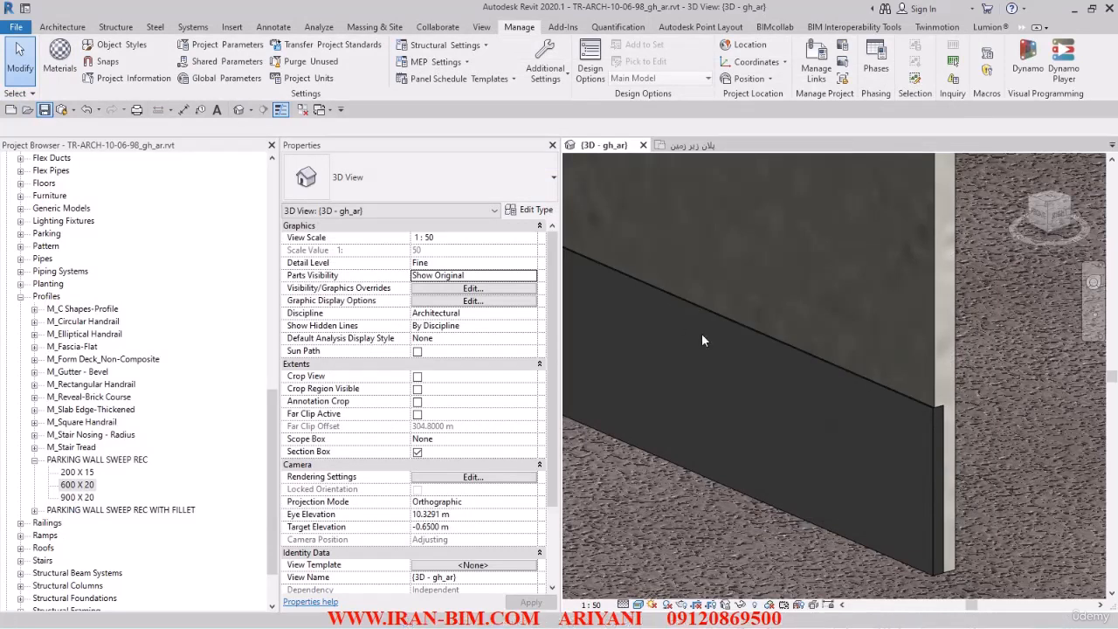
- Open the wall sweeps of the lobby finish wall type's structure, with the preview set to section view
click(765, 347)
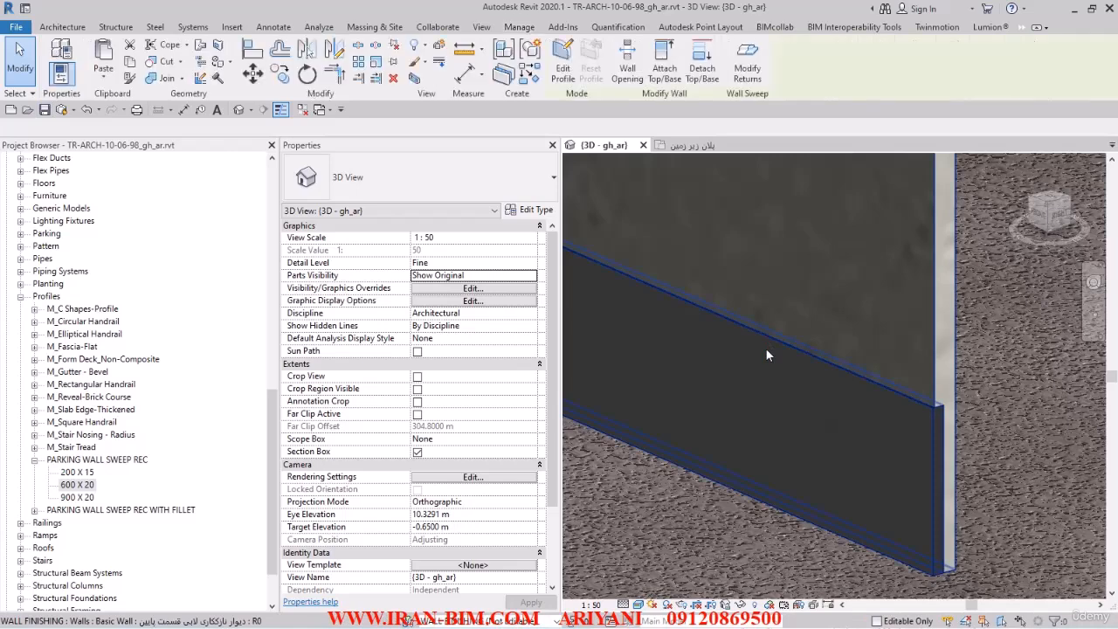
click(529, 209)
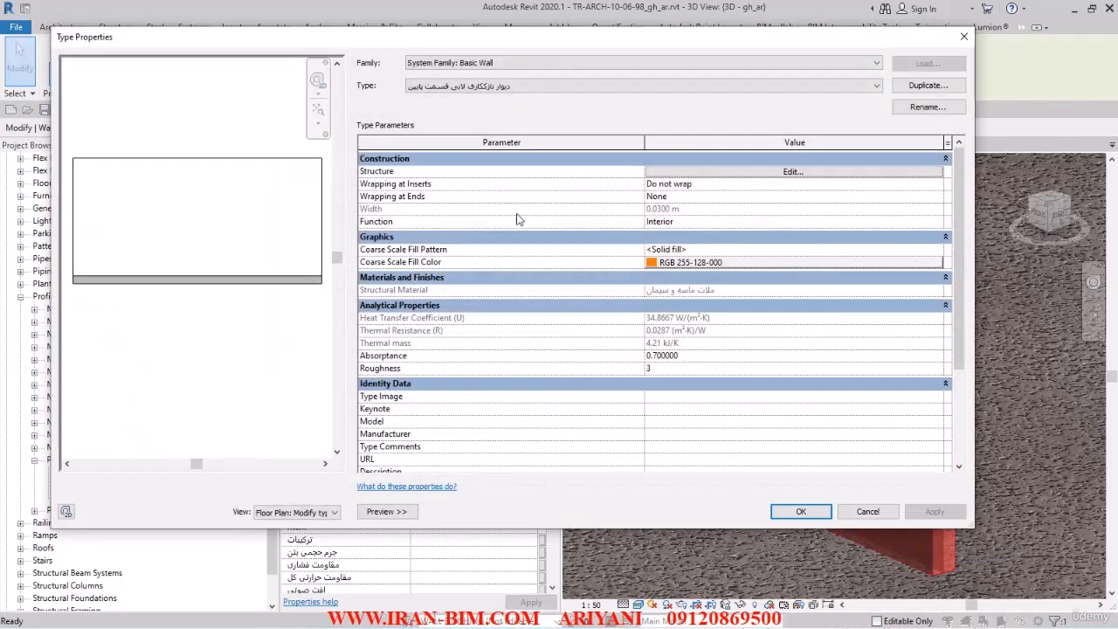
click(271, 513)
click(281, 535)
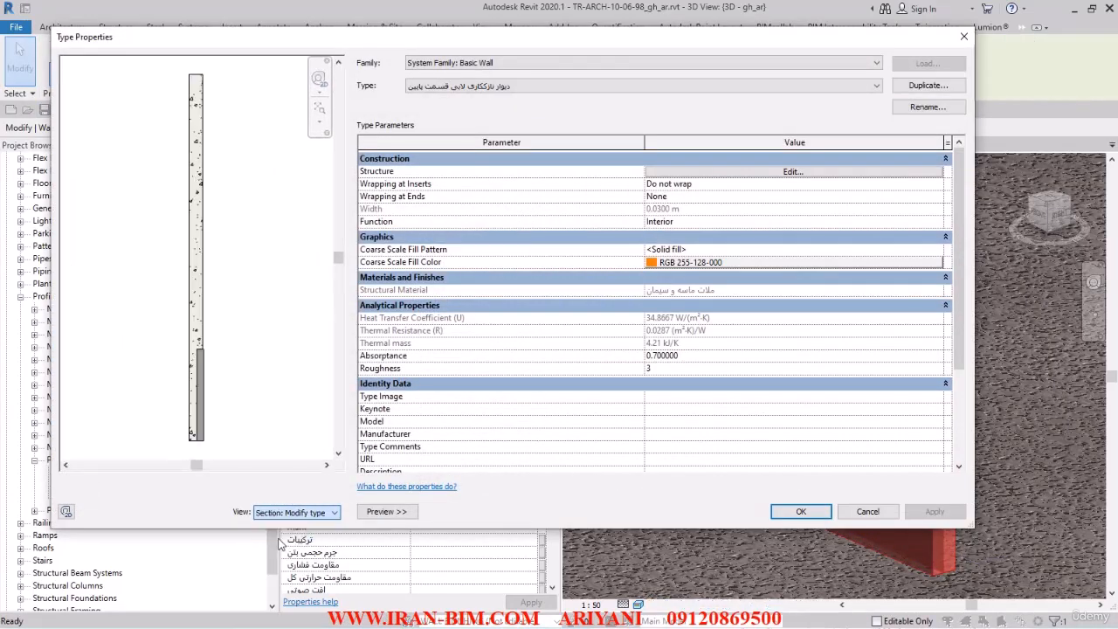
click(702, 172)
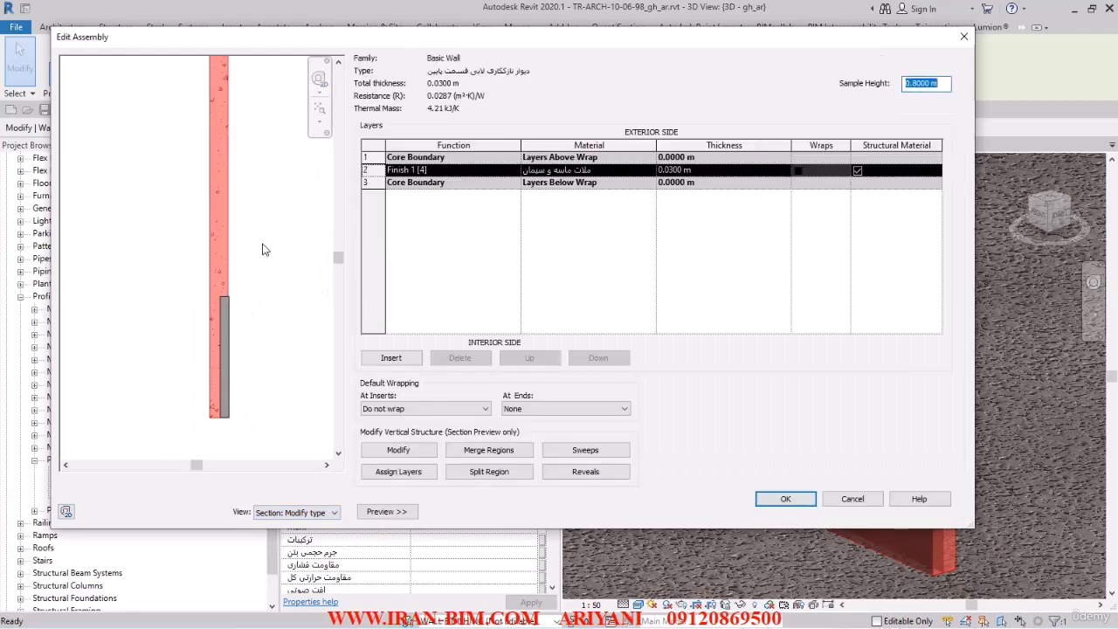
click(585, 450)
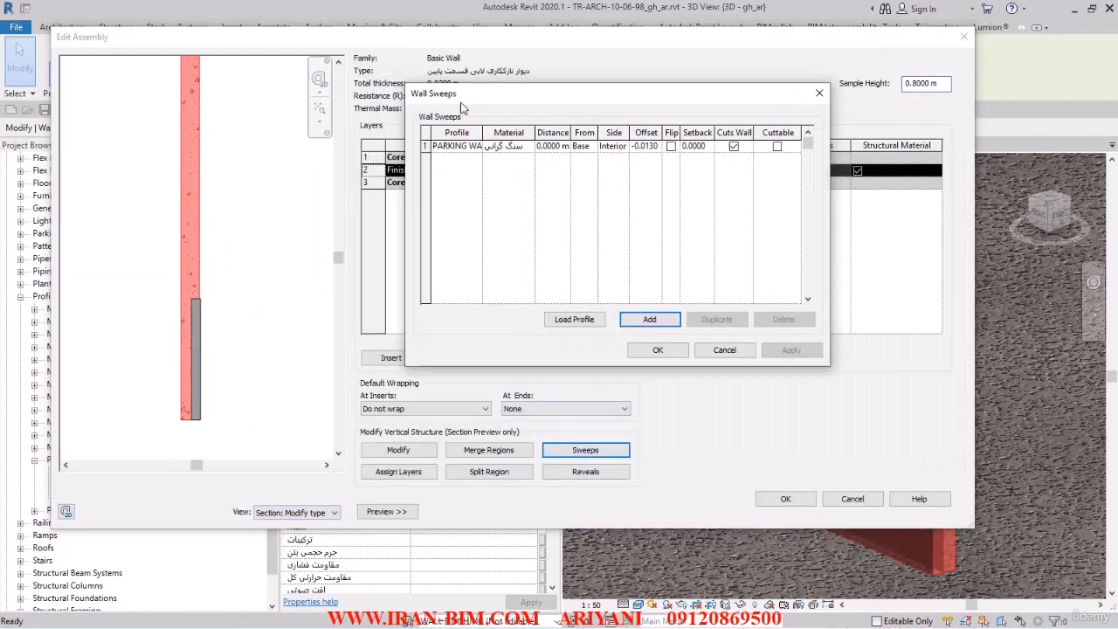
- Duplicate the base wall sweep and give the first row a 20 mm thick PARKING WALL SWEEP REC profile
click(444, 148)
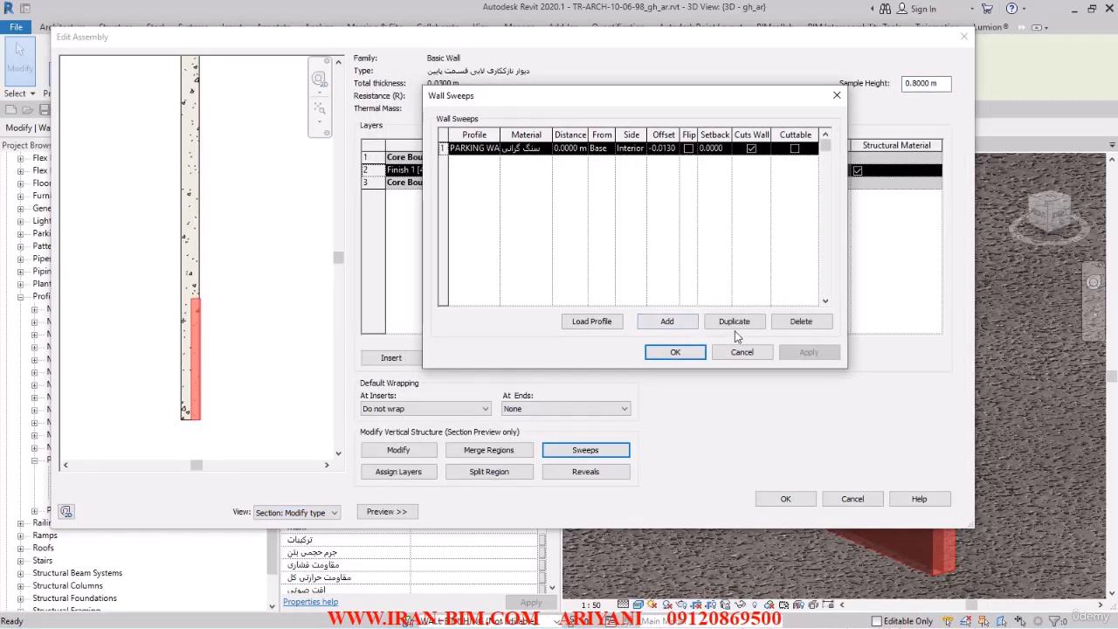
click(734, 322)
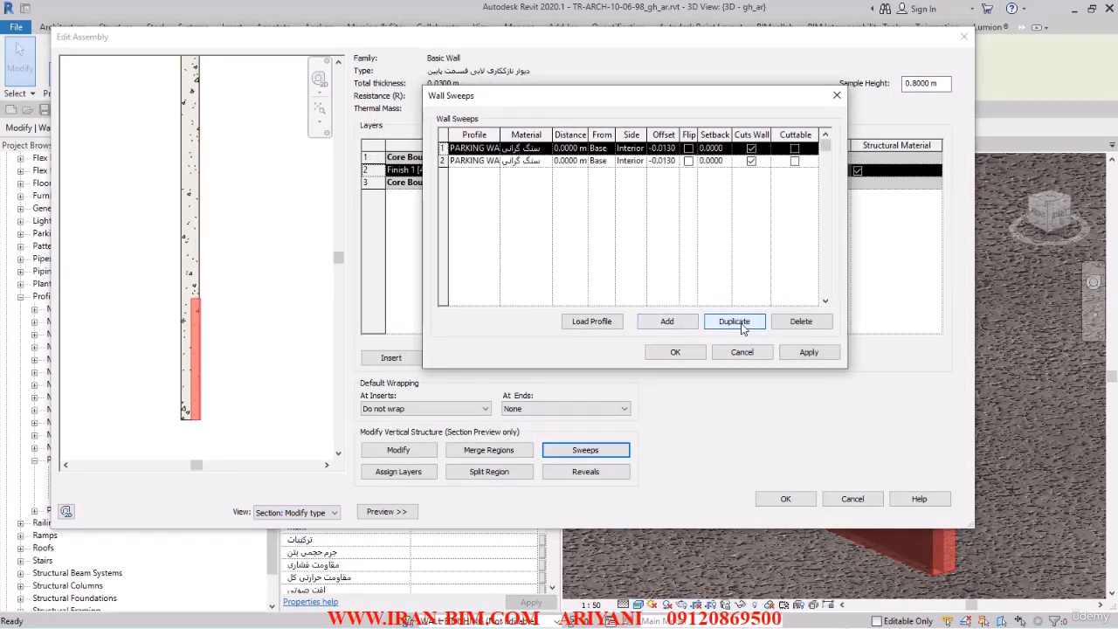
click(498, 150)
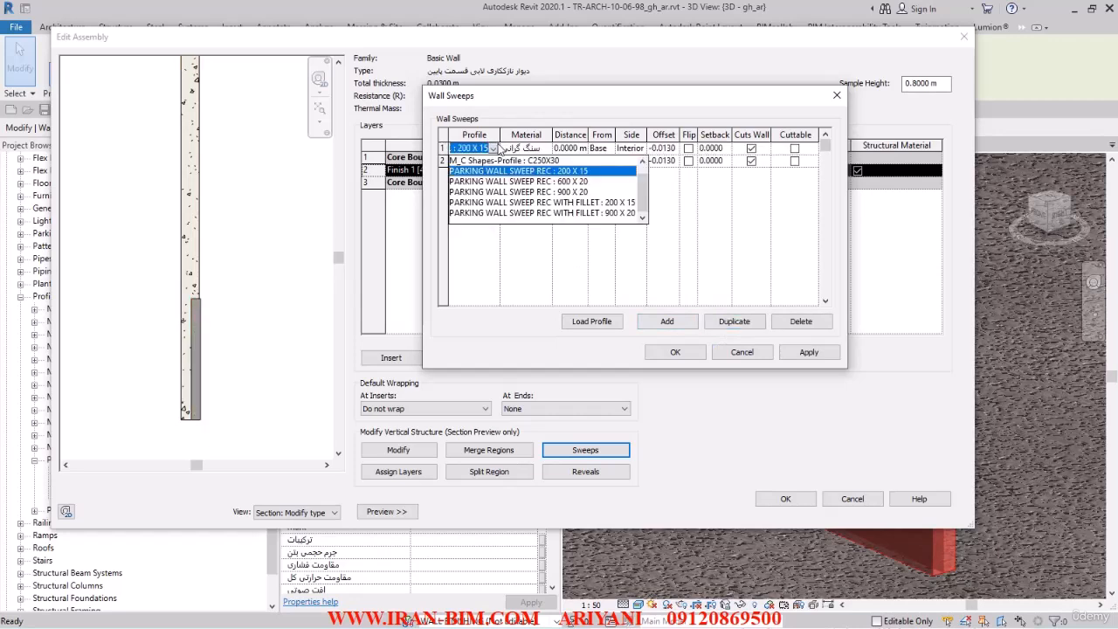
click(575, 191)
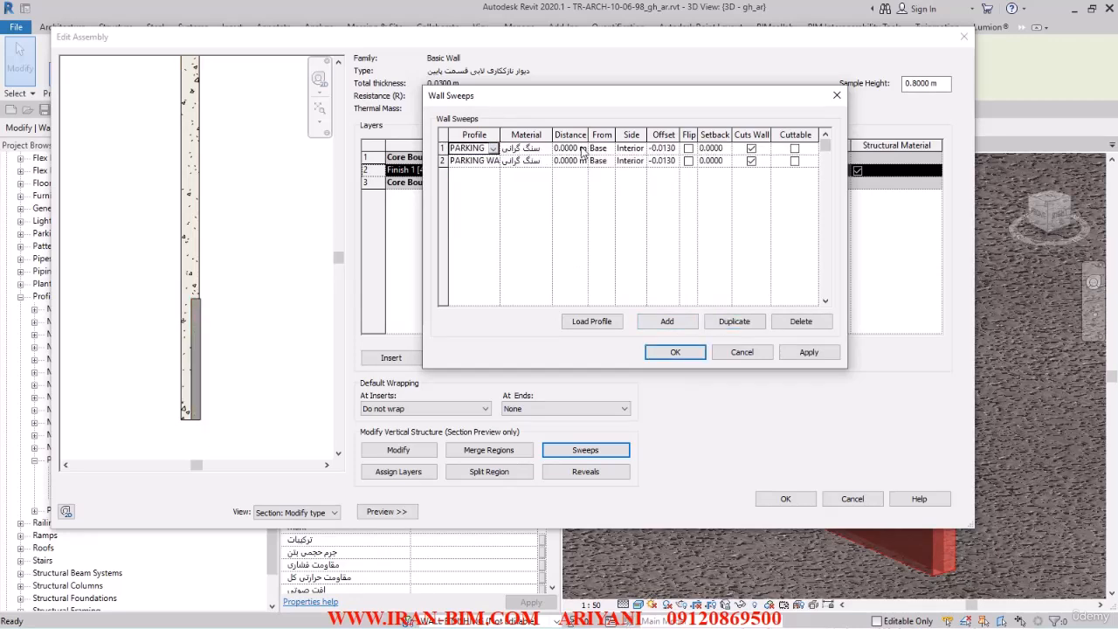
- Set the first sweep's distance from the base to 0.2 m and apply it
click(582, 150)
double_click(572, 149)
key(BackSpace)
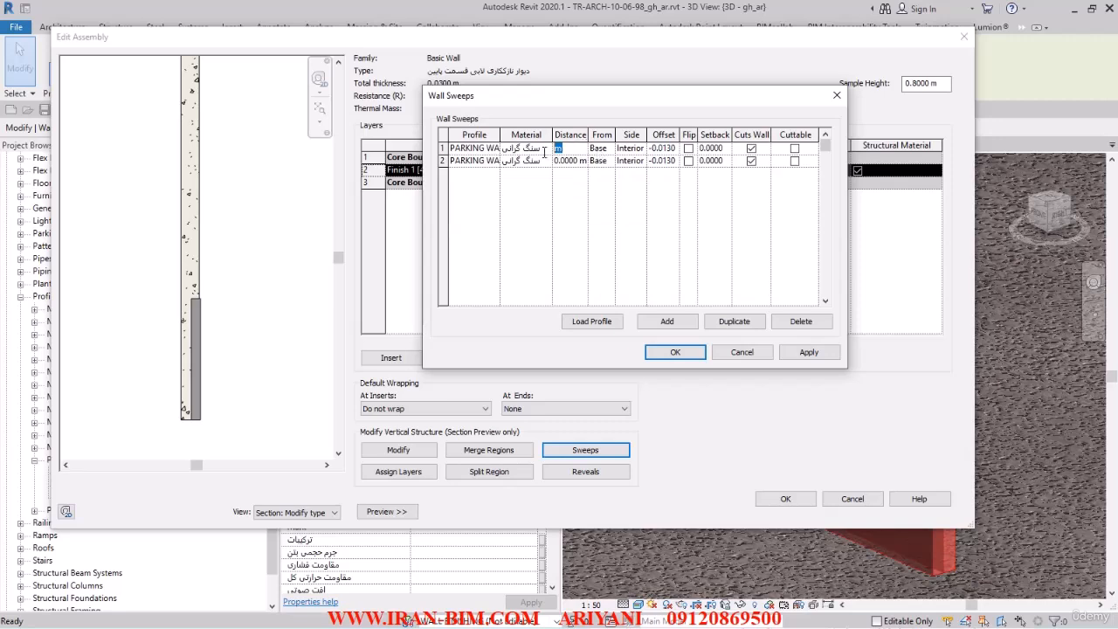
text(0.2)
click(809, 352)
- Set the first sweep's offset to 0 and apply it
click(664, 148)
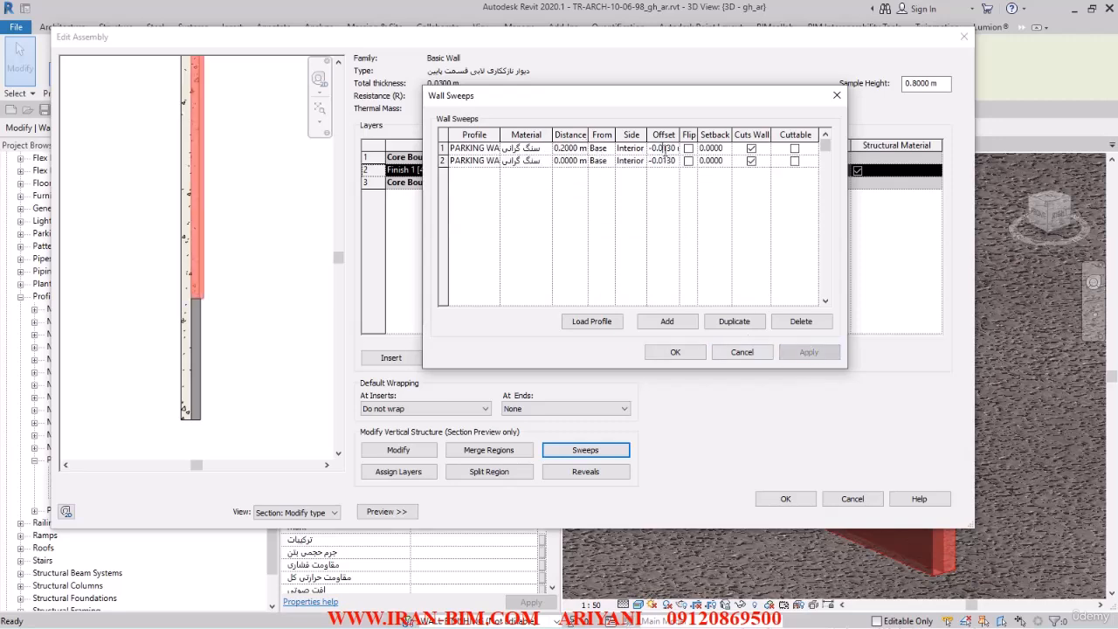
double_click(664, 148)
key(BackSpace)
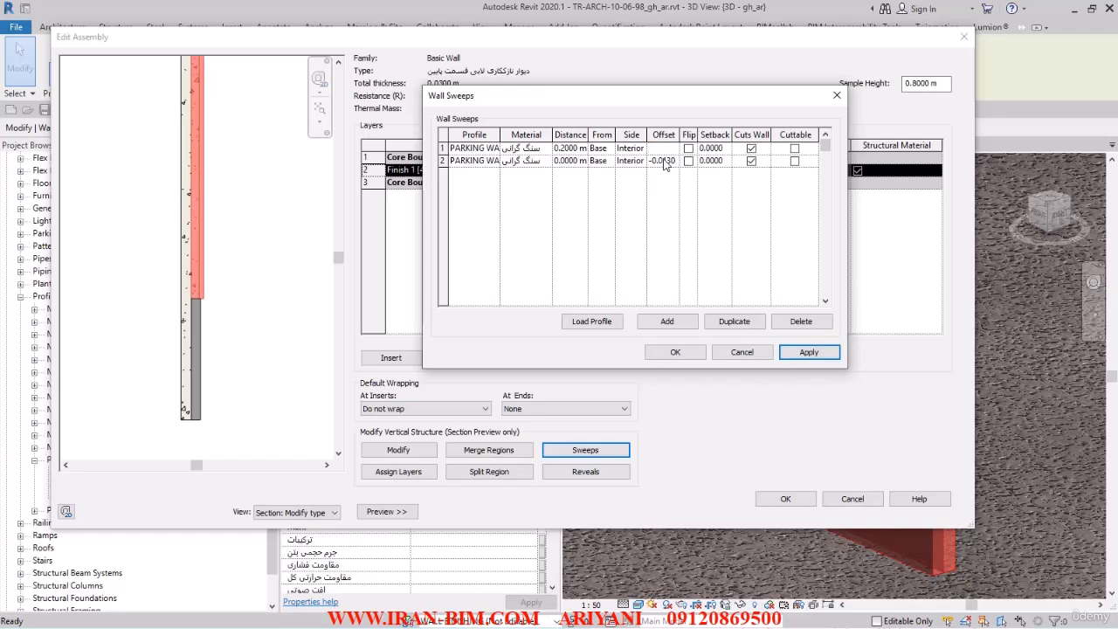
text(0)
click(808, 352)
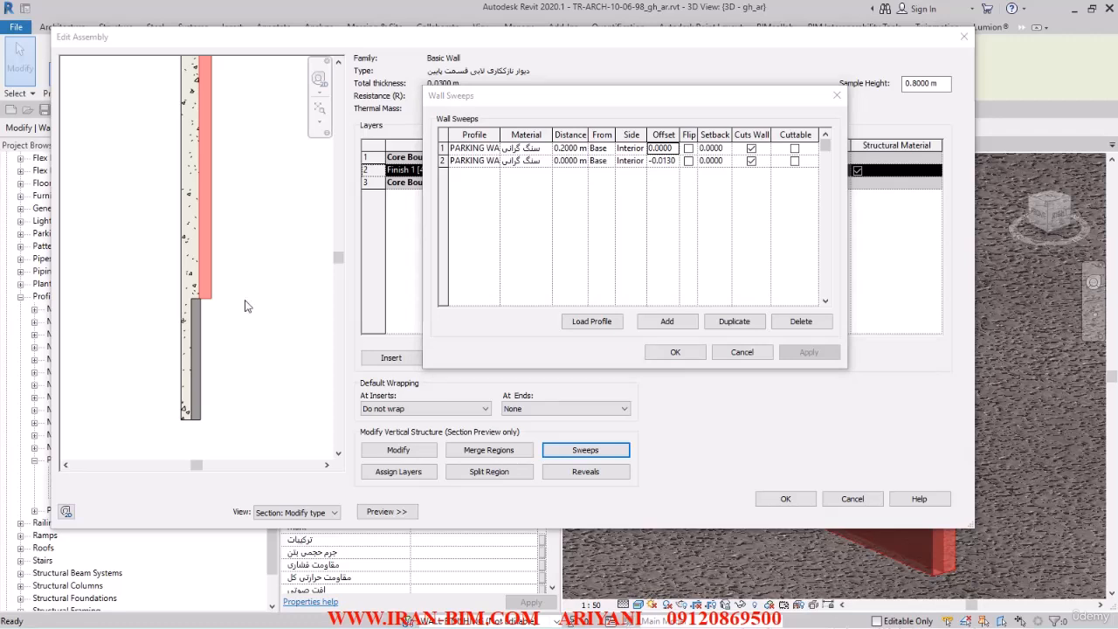
- Set the first sweep's offset to -0.003 m, apply it and accept the wall sweeps
click(654, 151)
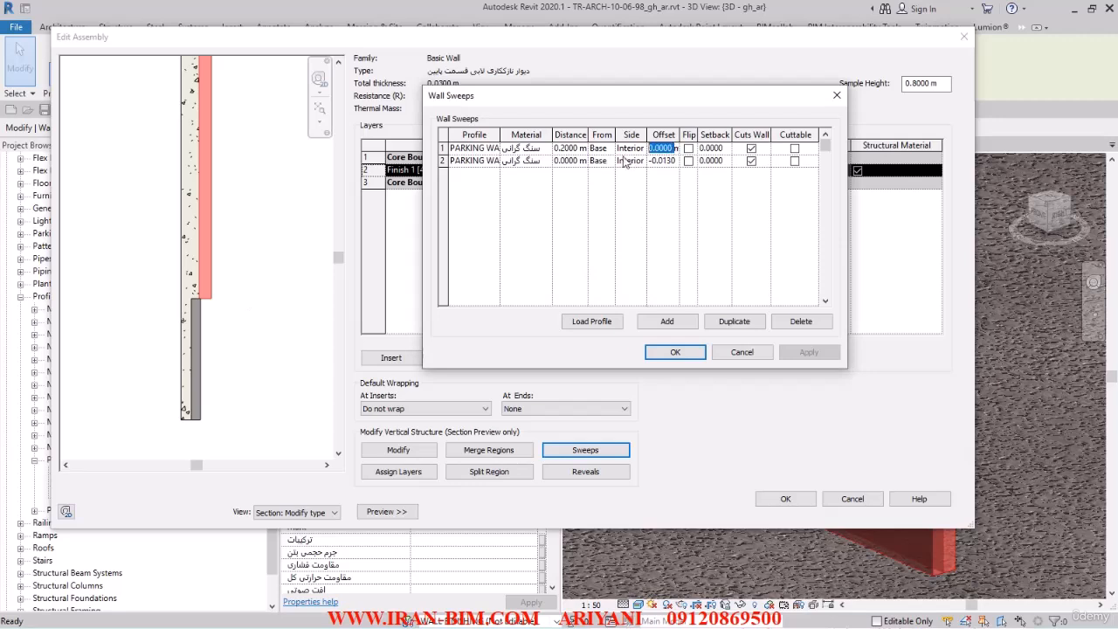
key(Delete)
text(-)
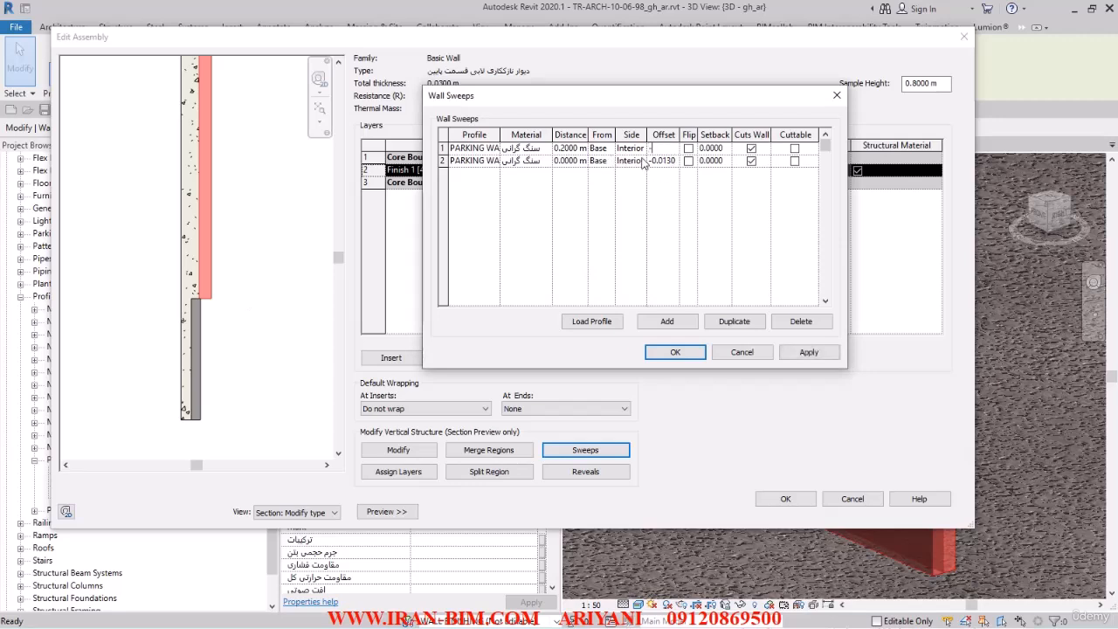
text(30)
key(Return)
click(809, 354)
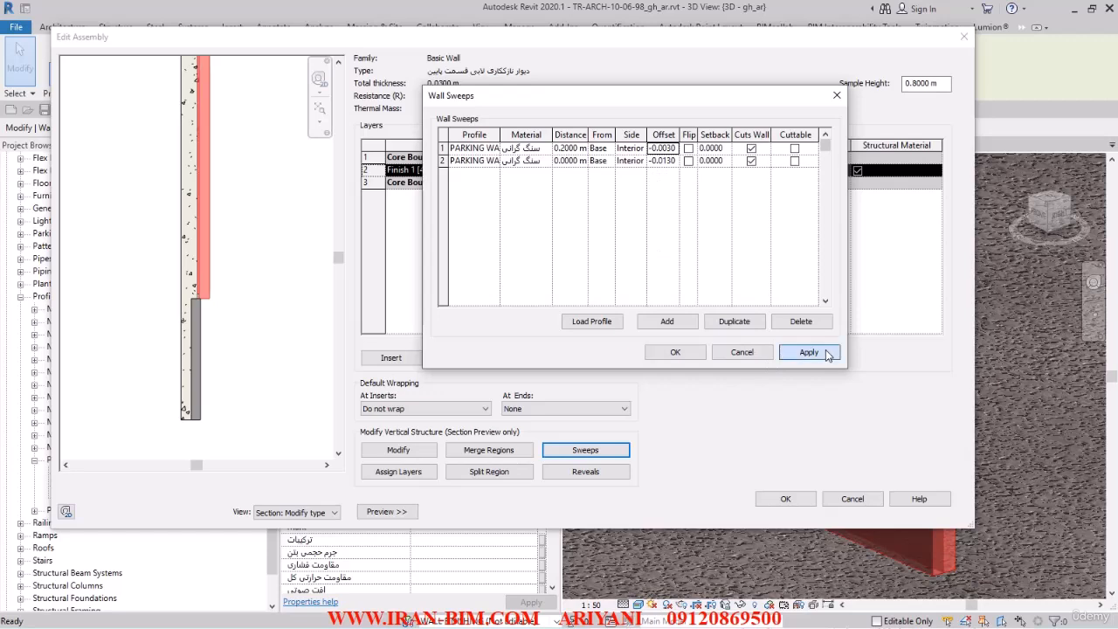
click(675, 352)
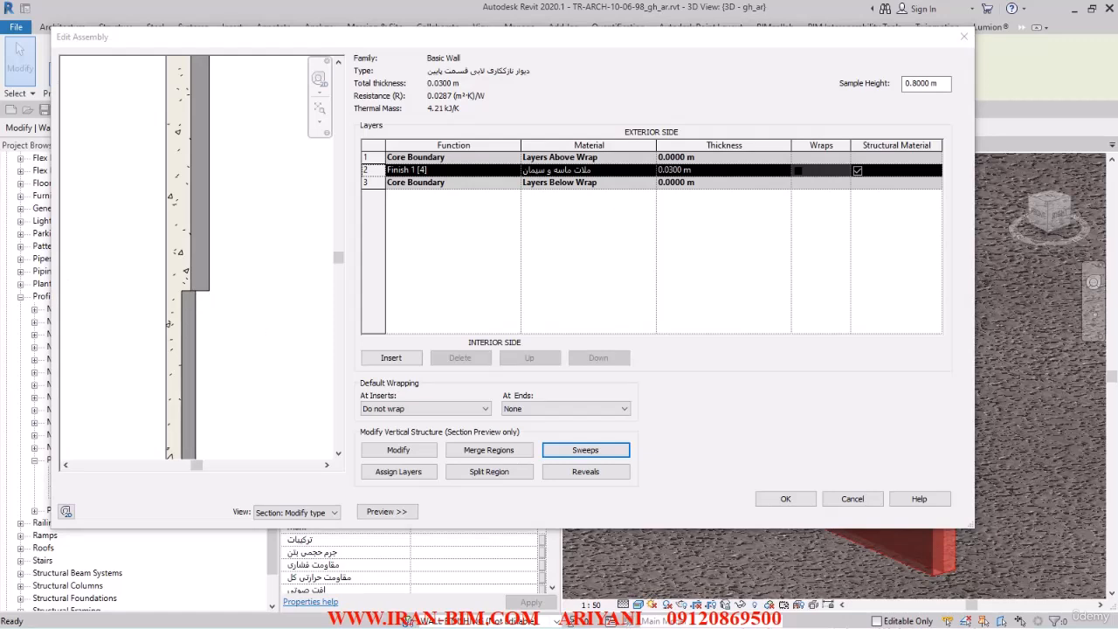
- Set the upper sweep's distance from the base to 0.21 m, accept it and check the gap in the section preview
click(559, 448)
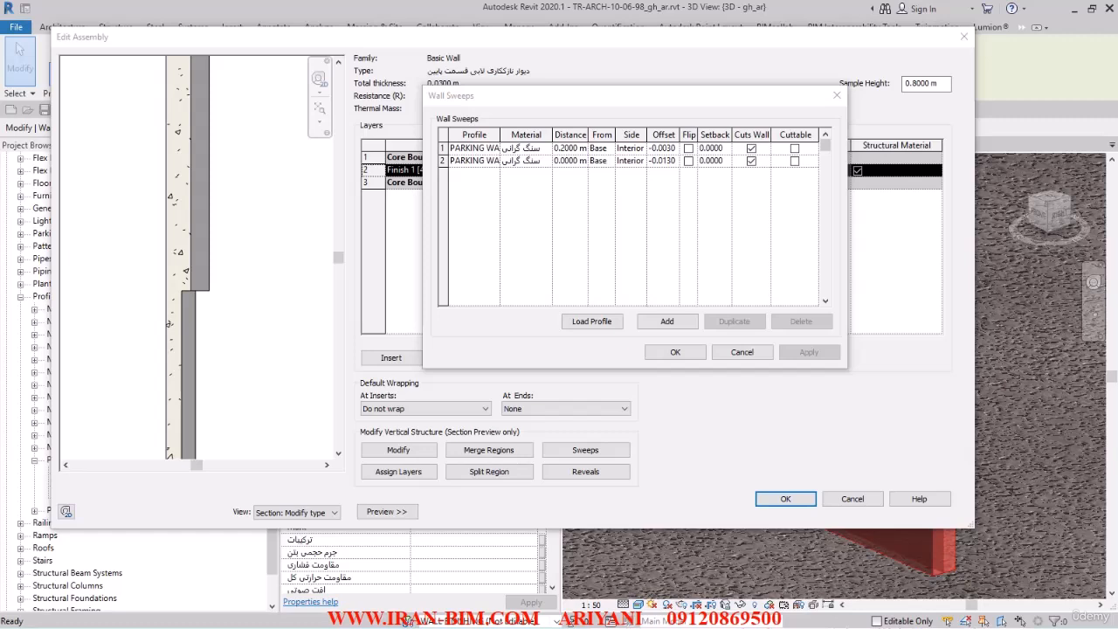
click(569, 160)
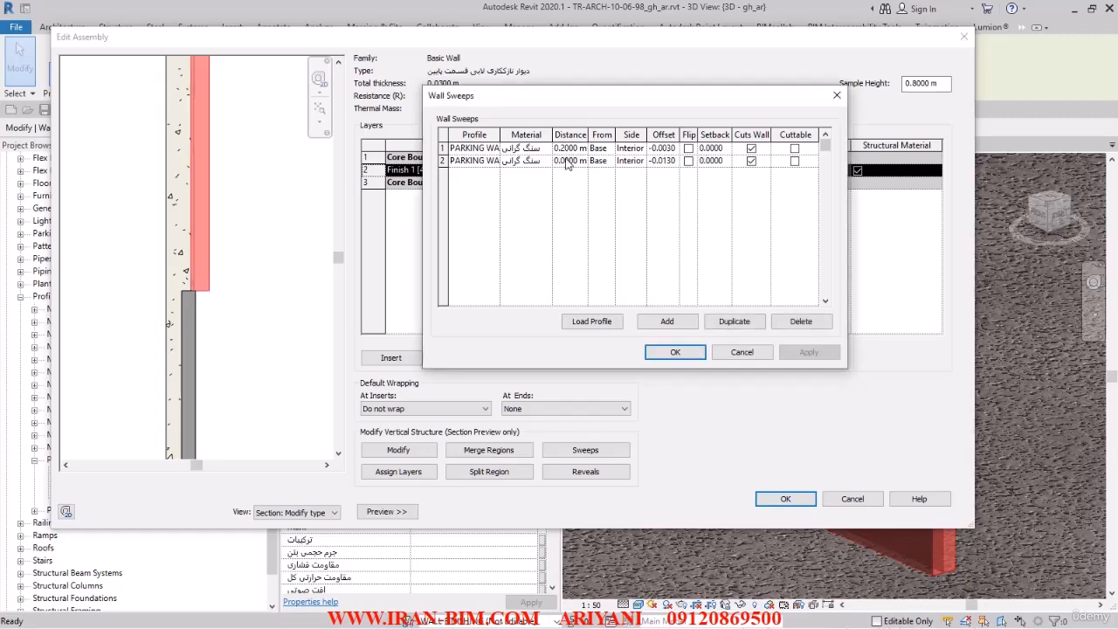
click(664, 352)
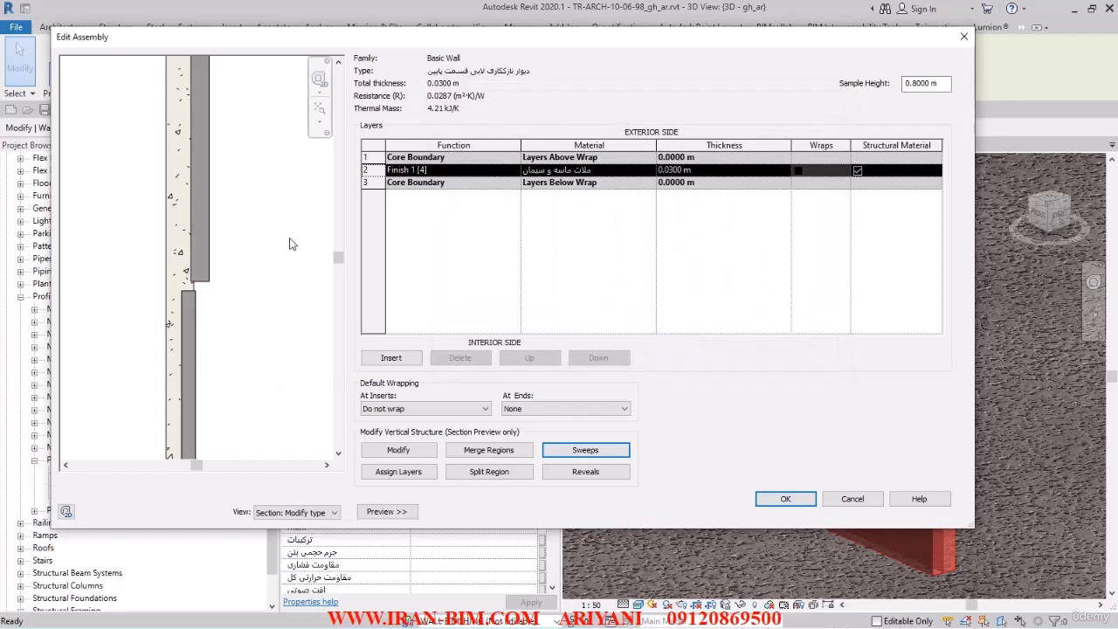
middle_drag(226, 258, 232, 361)
scroll(232, 361, up, 1)
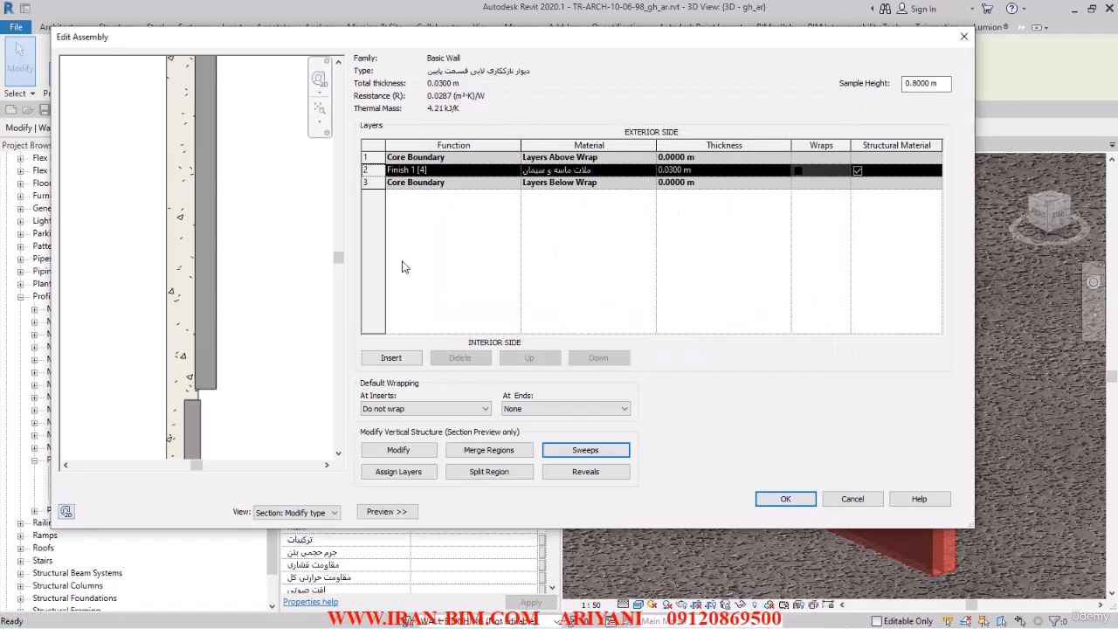
- Open the upper sweep's material for editing and duplicate the Chayan granite material سنگ گرانیت چایان
click(637, 171)
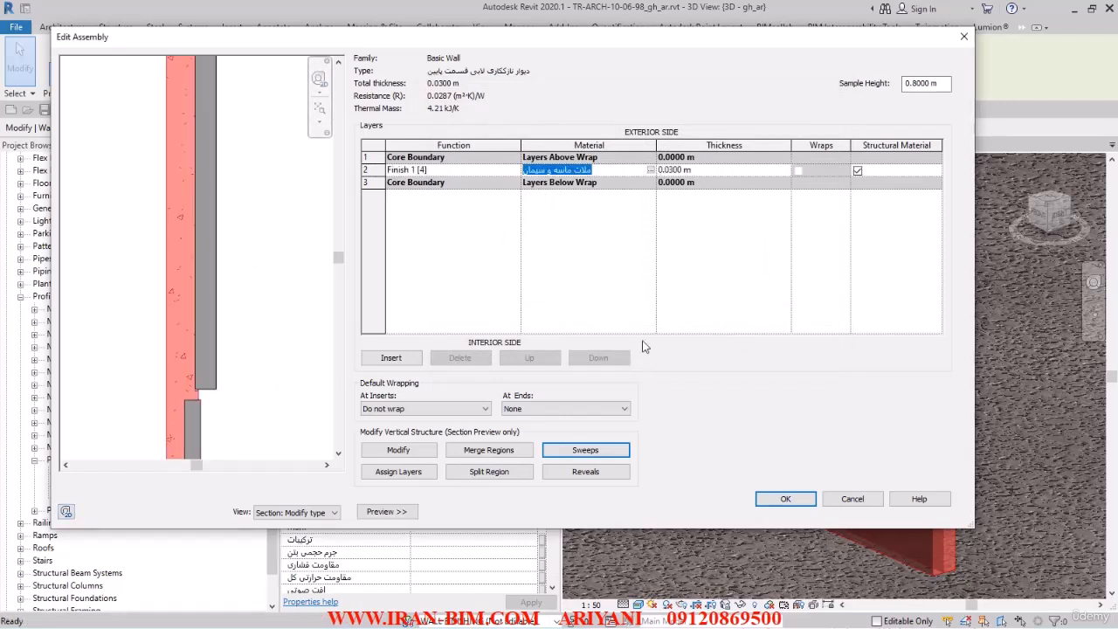
click(547, 449)
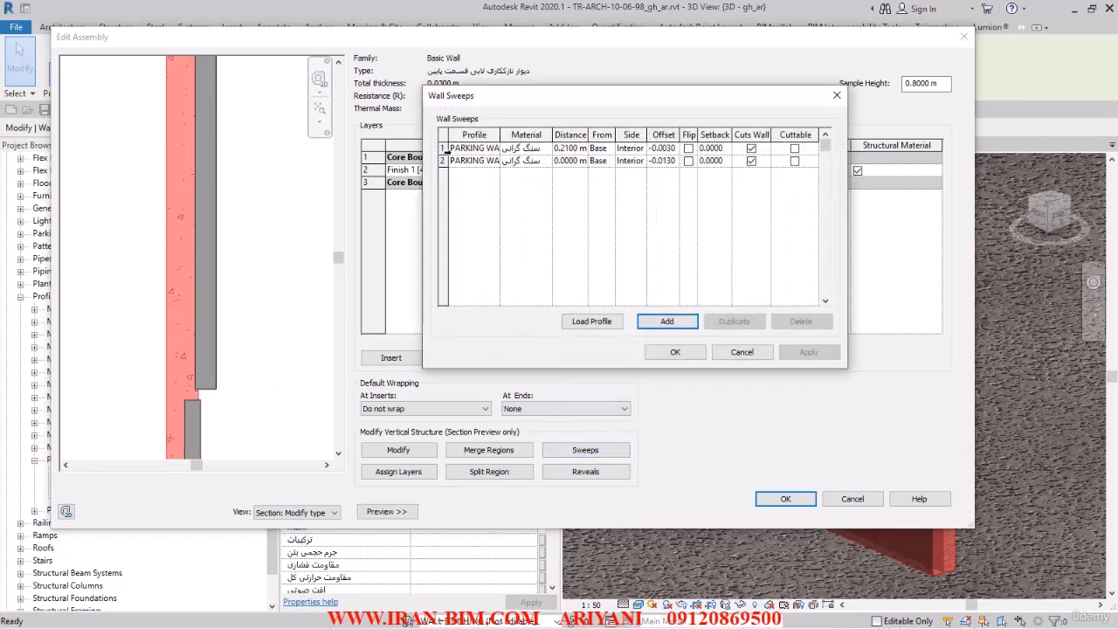
click(483, 153)
click(545, 152)
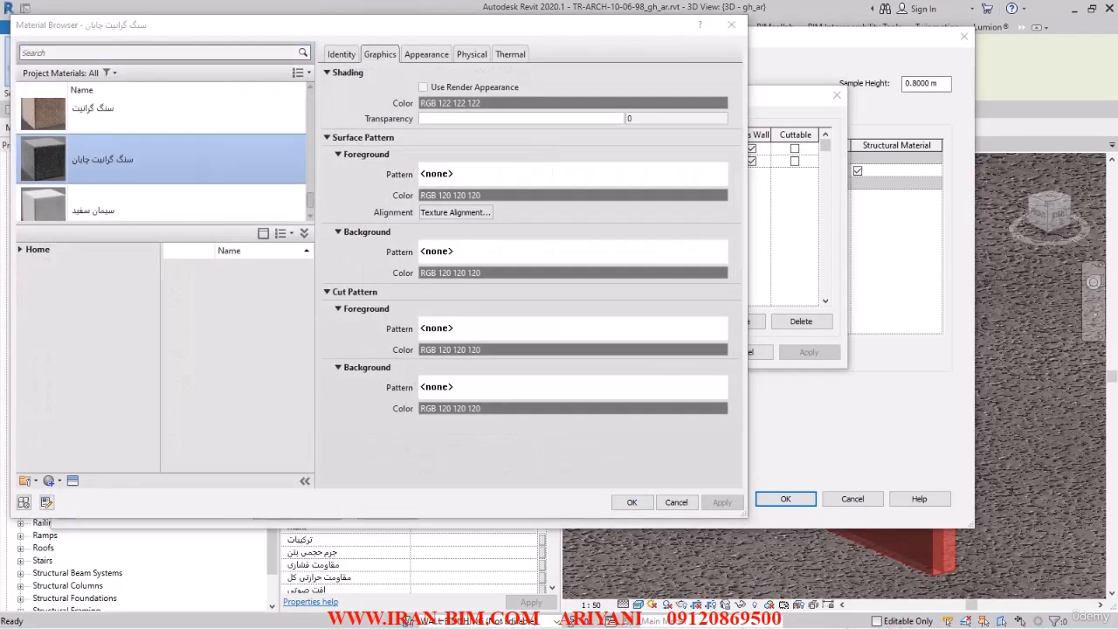
scroll(118, 173, up, 1)
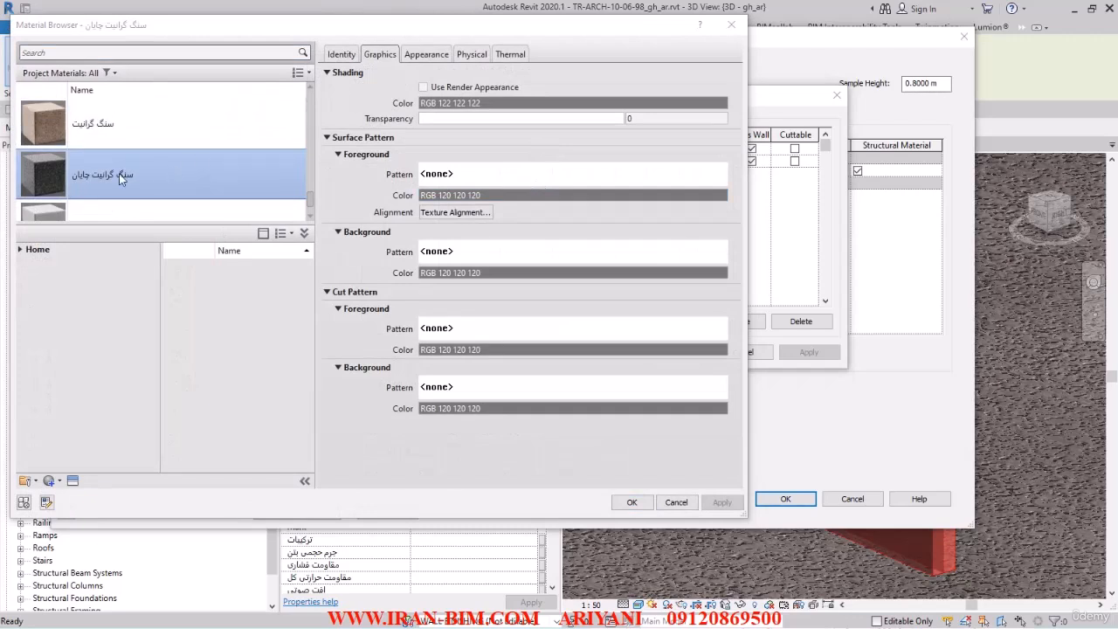
right_click(113, 174)
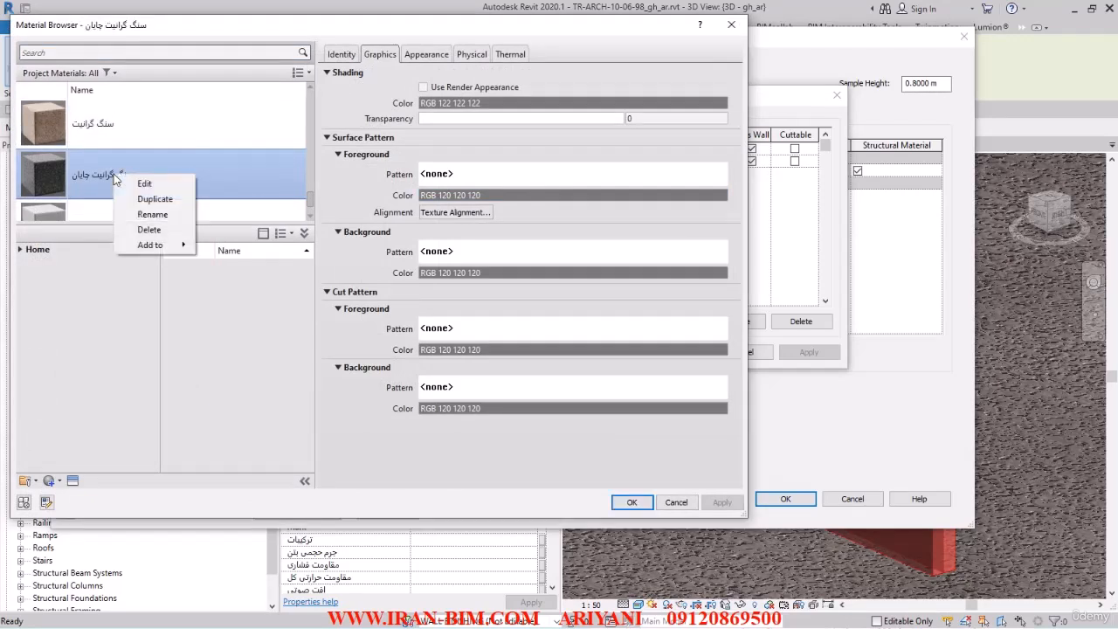
click(154, 198)
- Rename the duplicated granite material to سنگ گرانیت خرمدره
click(341, 55)
click(681, 77)
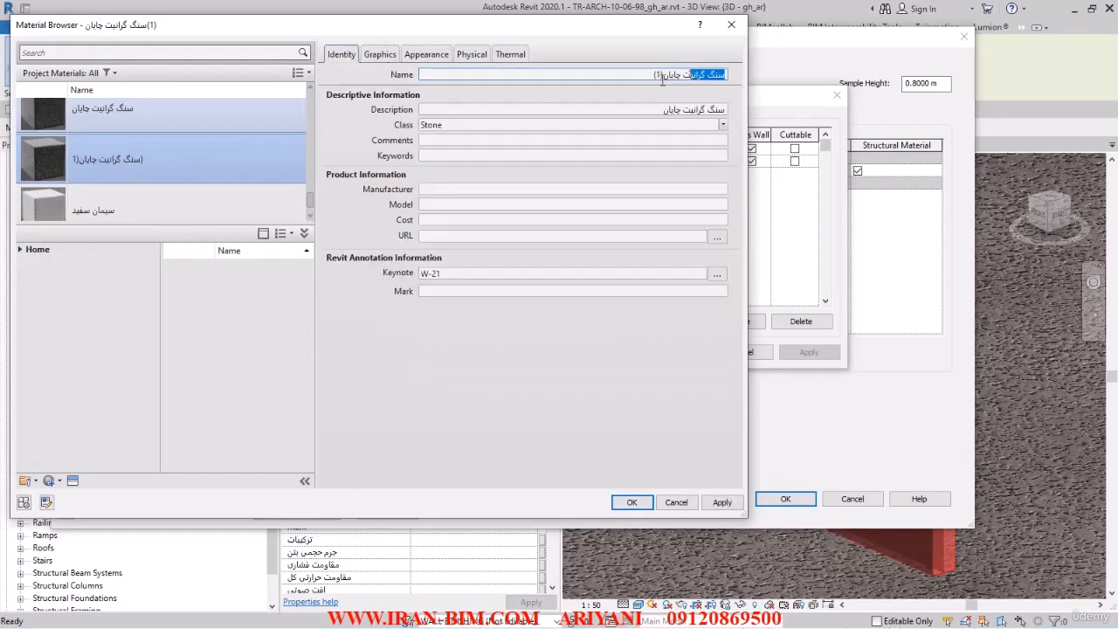
drag(649, 75, 682, 78)
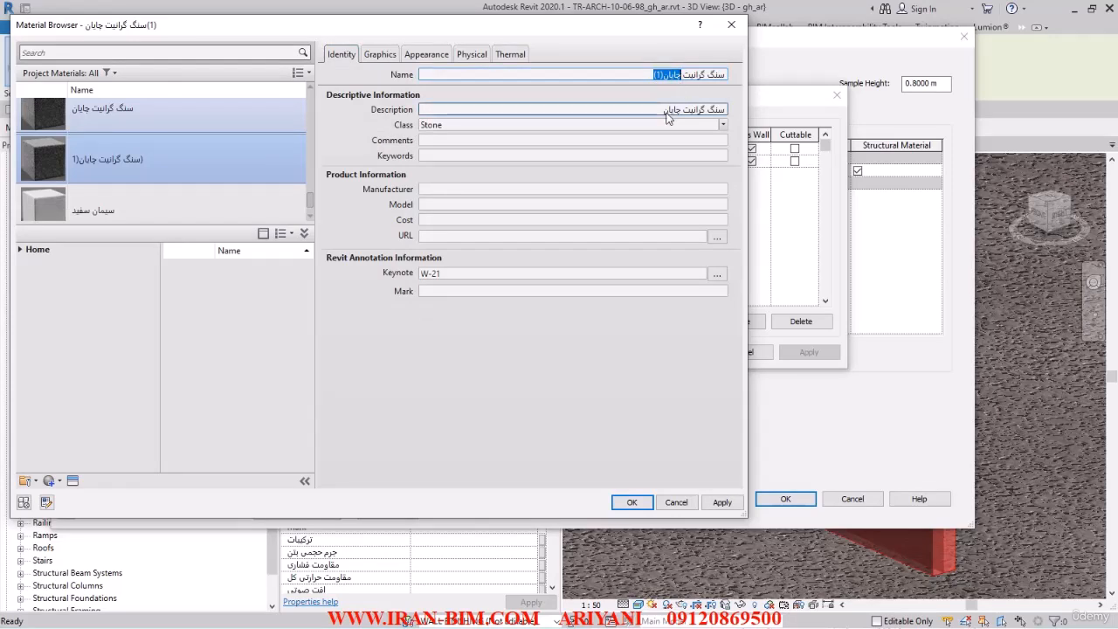
text(غرمدره)
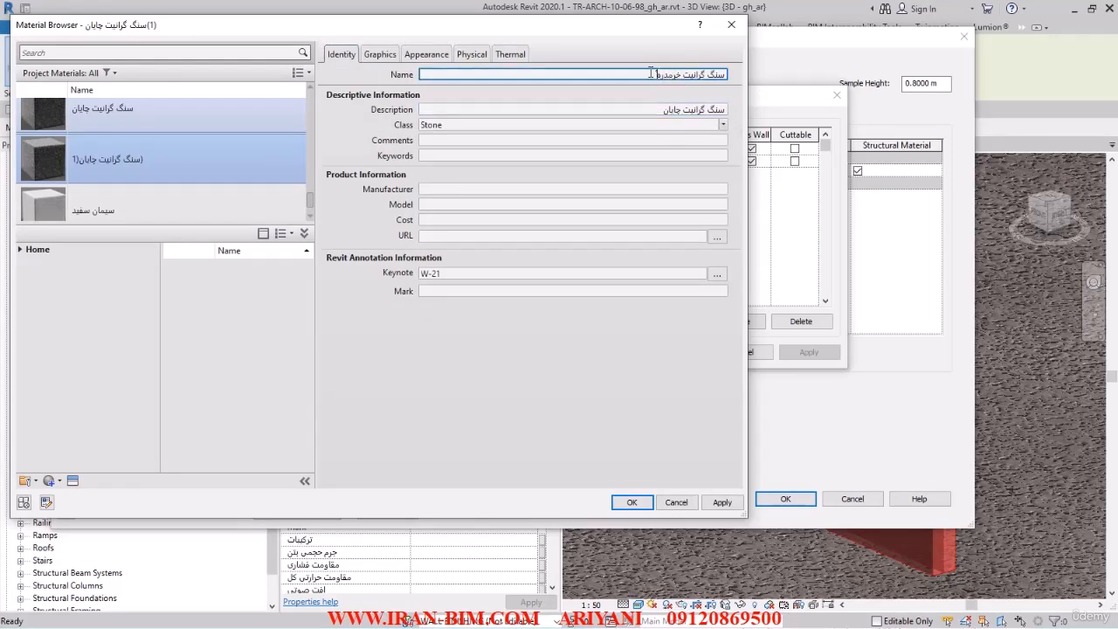
- Copy the new material's name سنگ گرانیت خرمدره into its description
drag(653, 75, 734, 74)
key(ctrl+c)
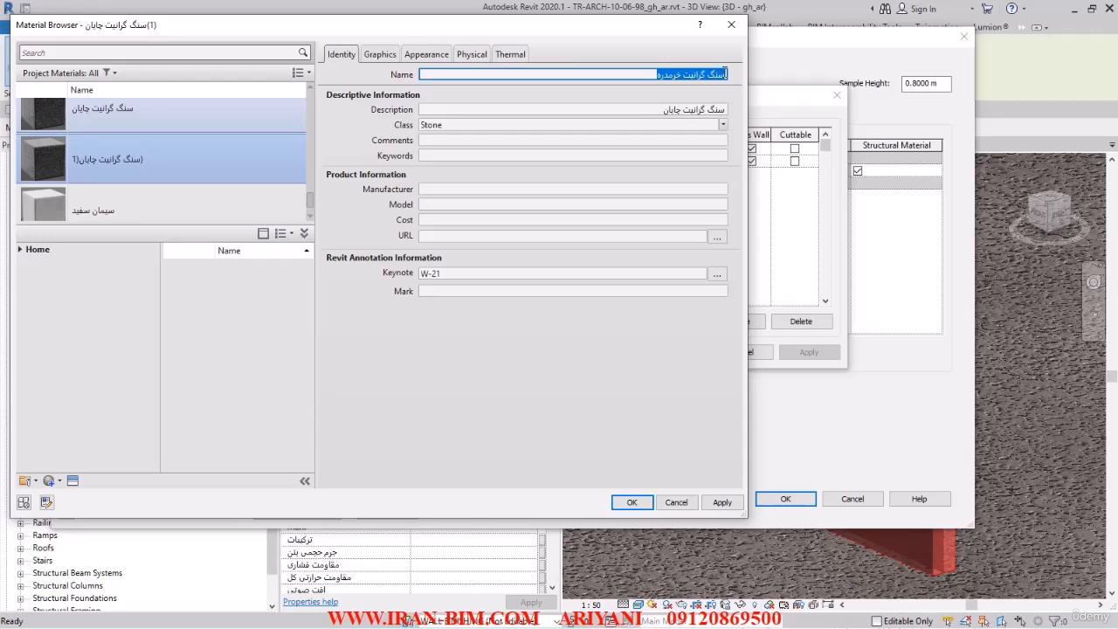
click(634, 109)
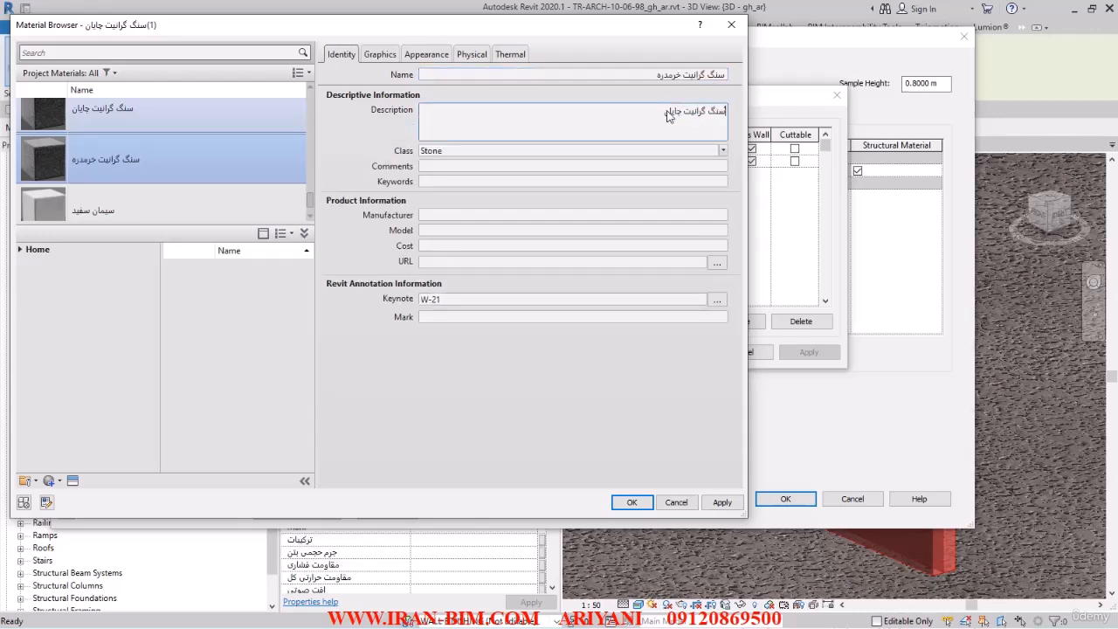
key(ctrl+a)
key(ctrl+v)
- Assign keynote W-20 to the material, copy its name سنگ گرانیت خرمدره into the mark, and apply the changes
click(629, 74)
key(ctrl+c)
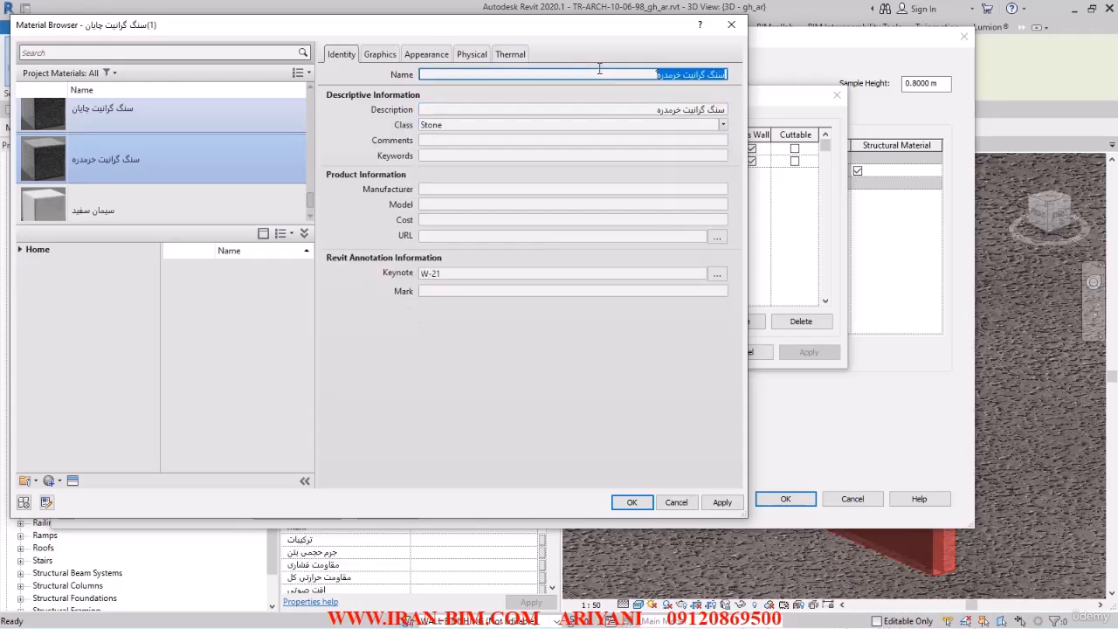
click(716, 275)
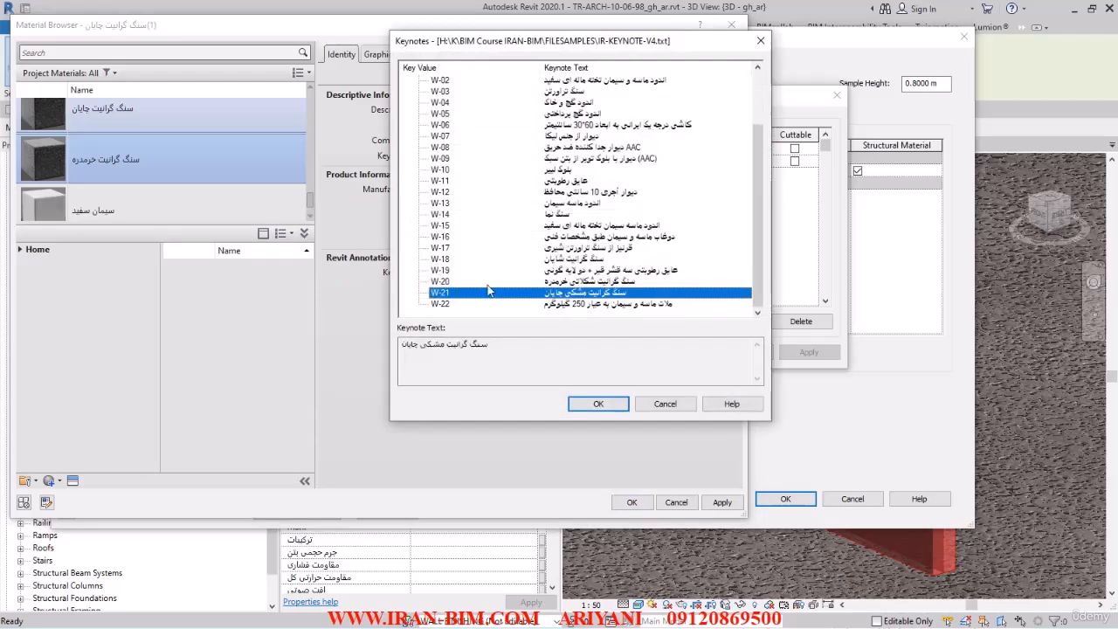
click(603, 283)
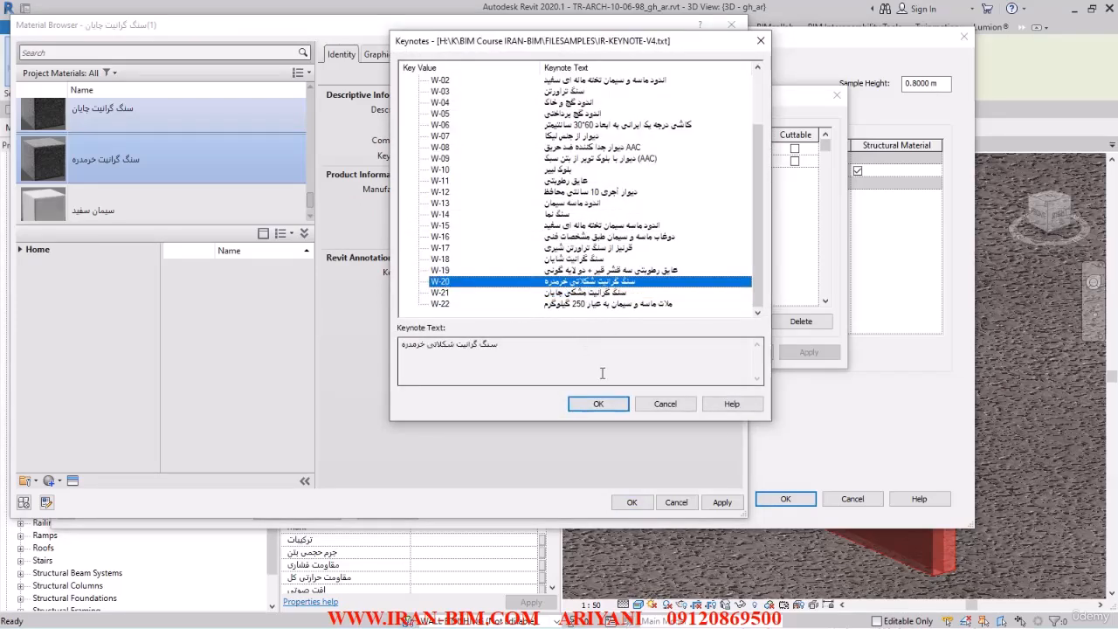
click(610, 407)
click(516, 292)
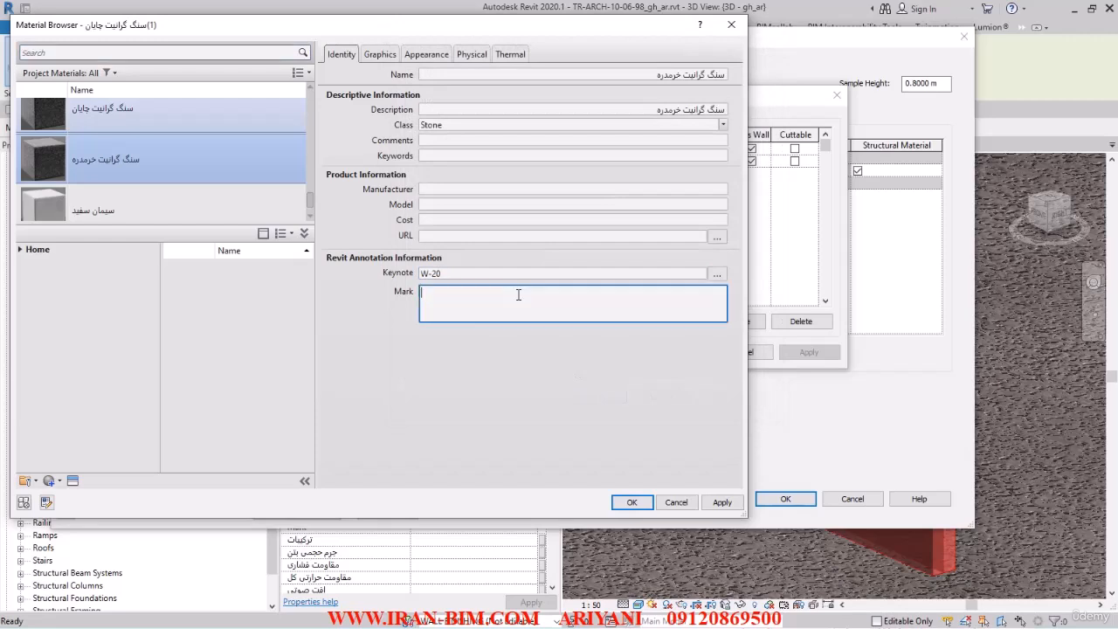
key(ctrl+v)
click(534, 326)
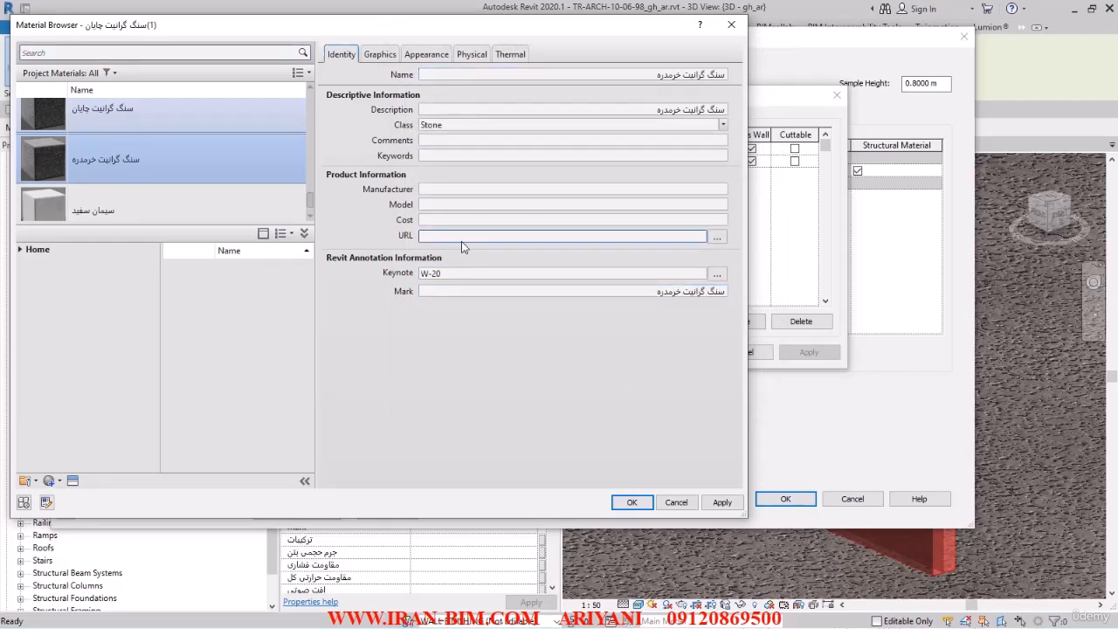
click(724, 503)
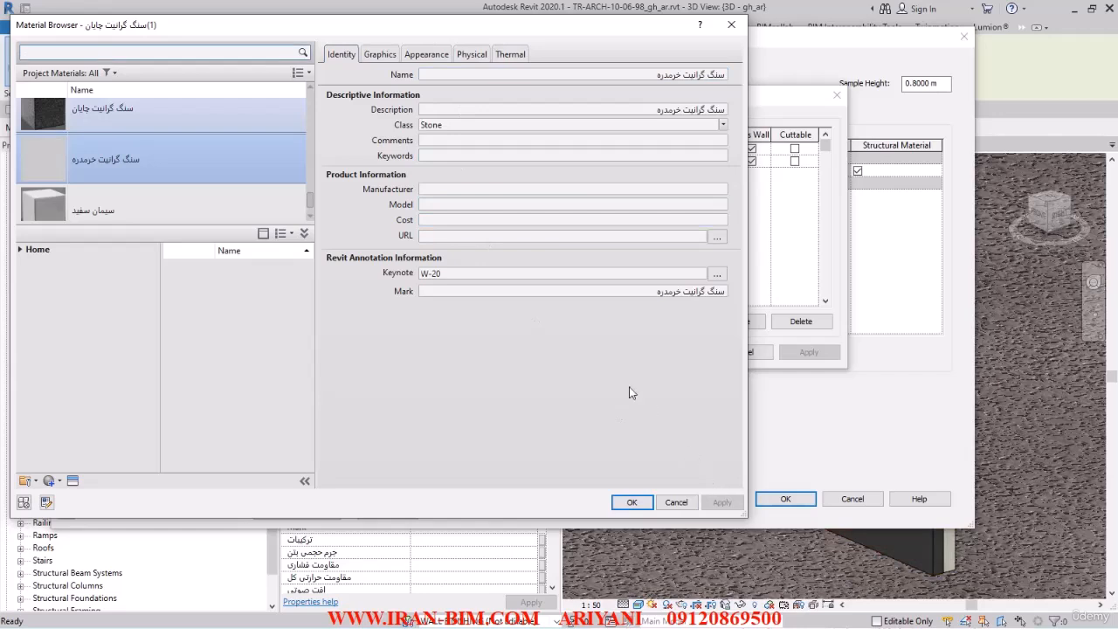
- Set the new granite material's shading color to a light orange-brown, RGB 227 167 138
click(385, 55)
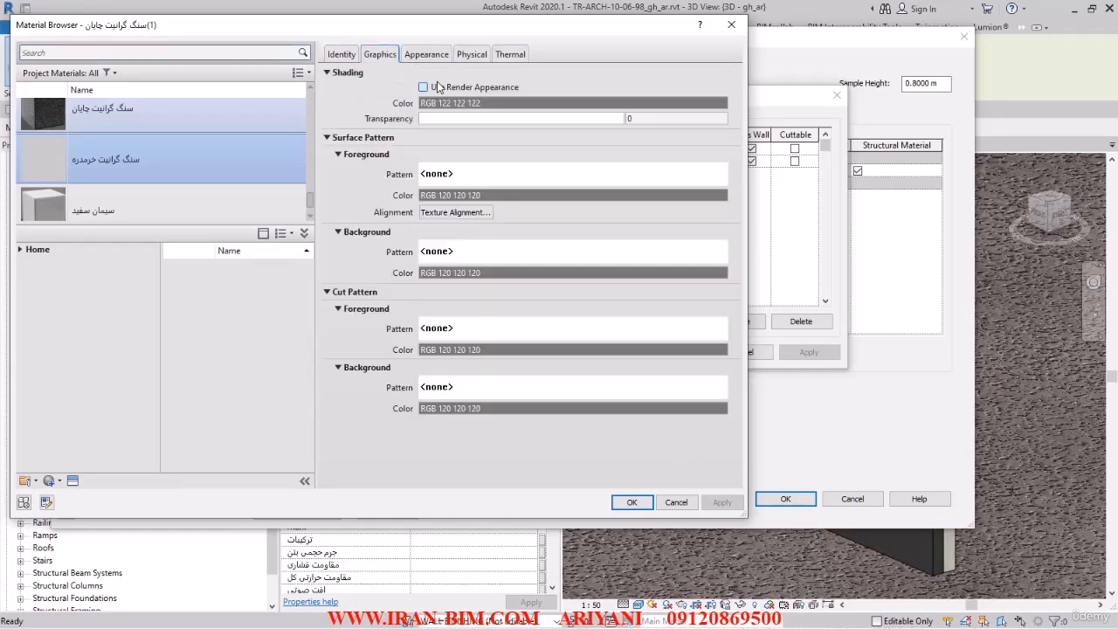
click(479, 104)
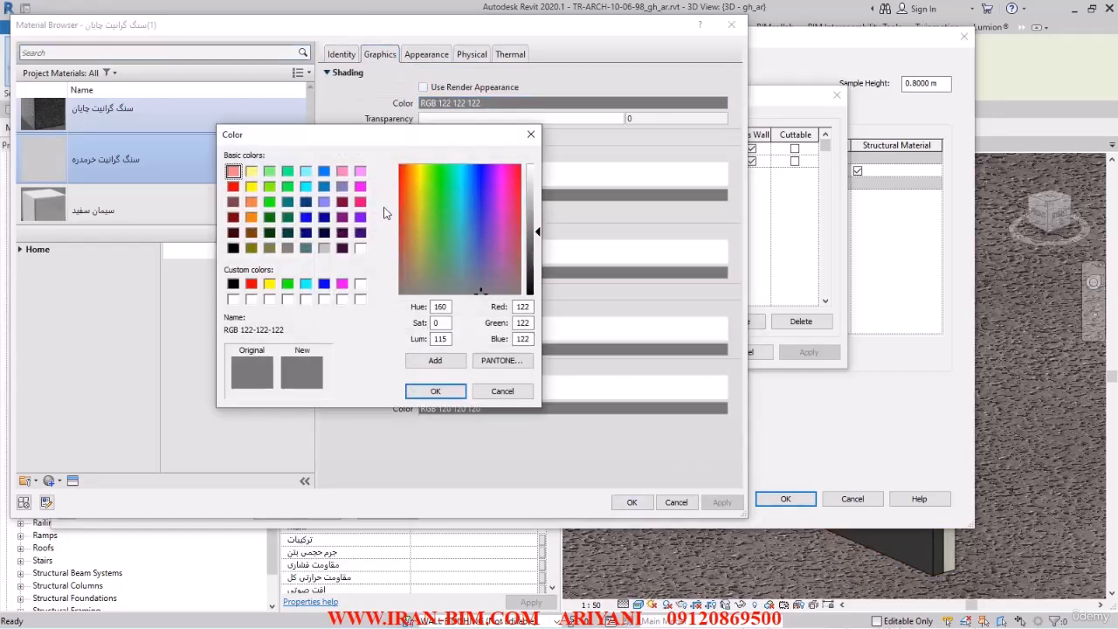
click(252, 202)
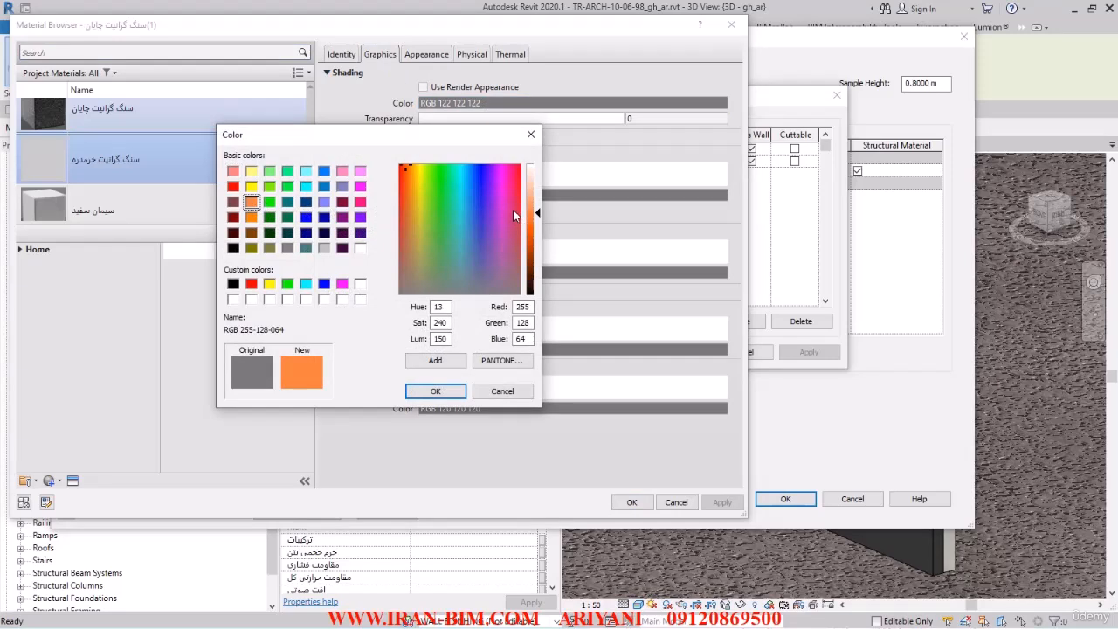
click(406, 212)
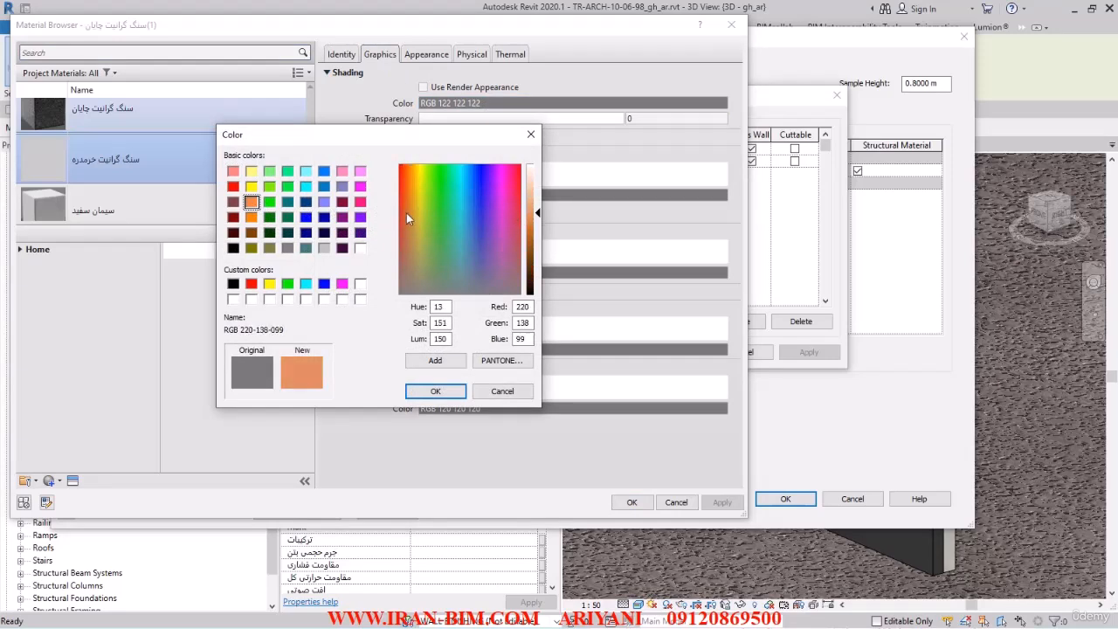
click(529, 202)
click(436, 391)
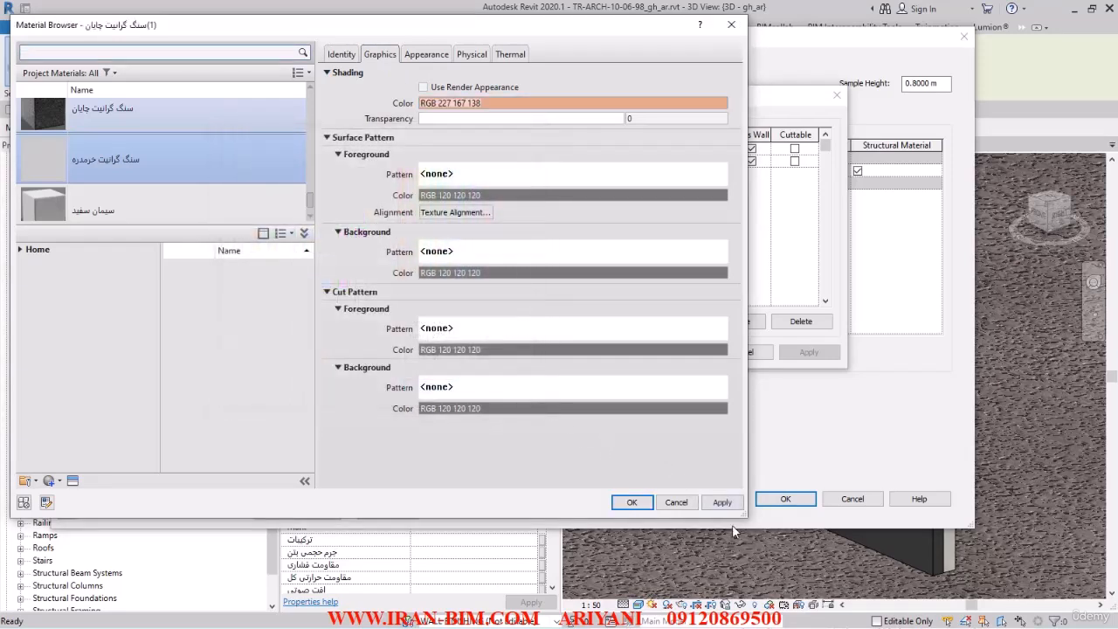
- Duplicate the material's appearance asset and open its base color image granite_black_color.jpg for replacement
click(425, 50)
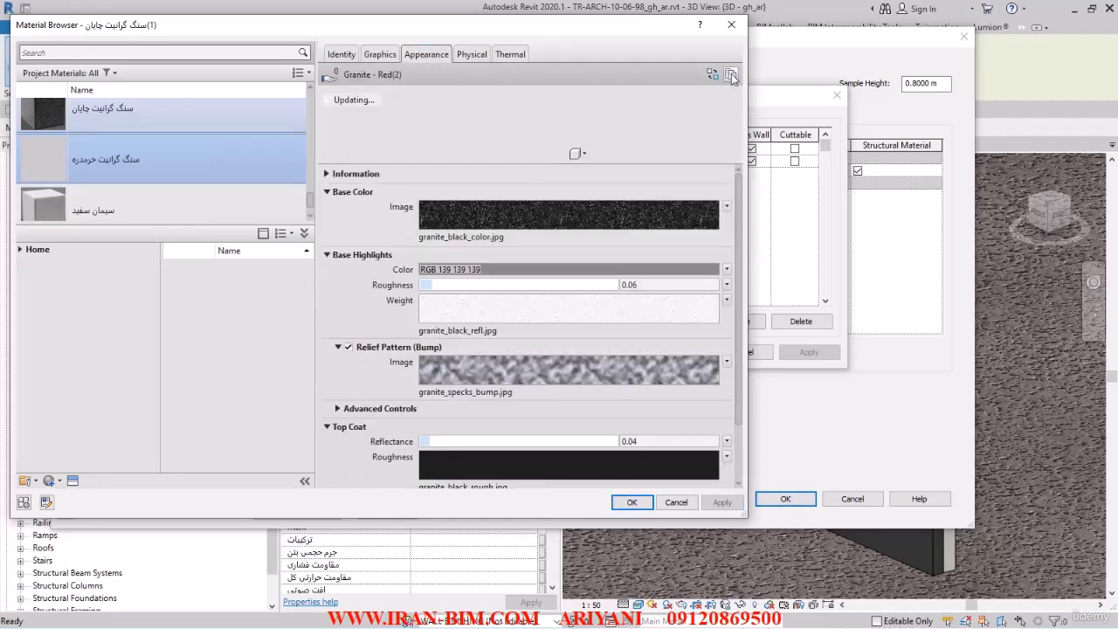
click(730, 75)
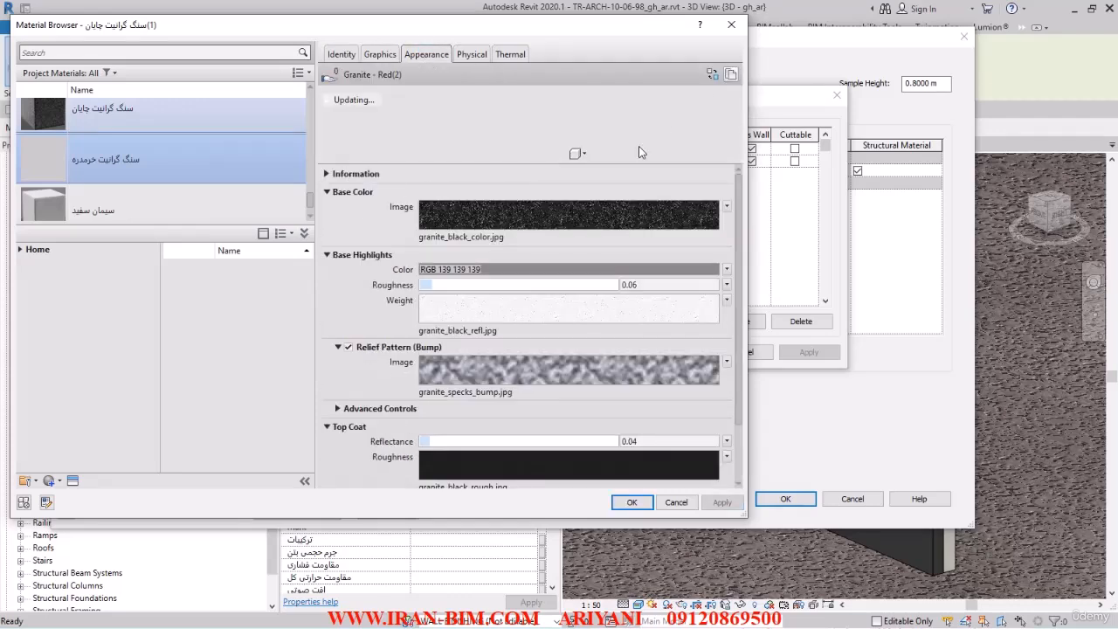
click(460, 237)
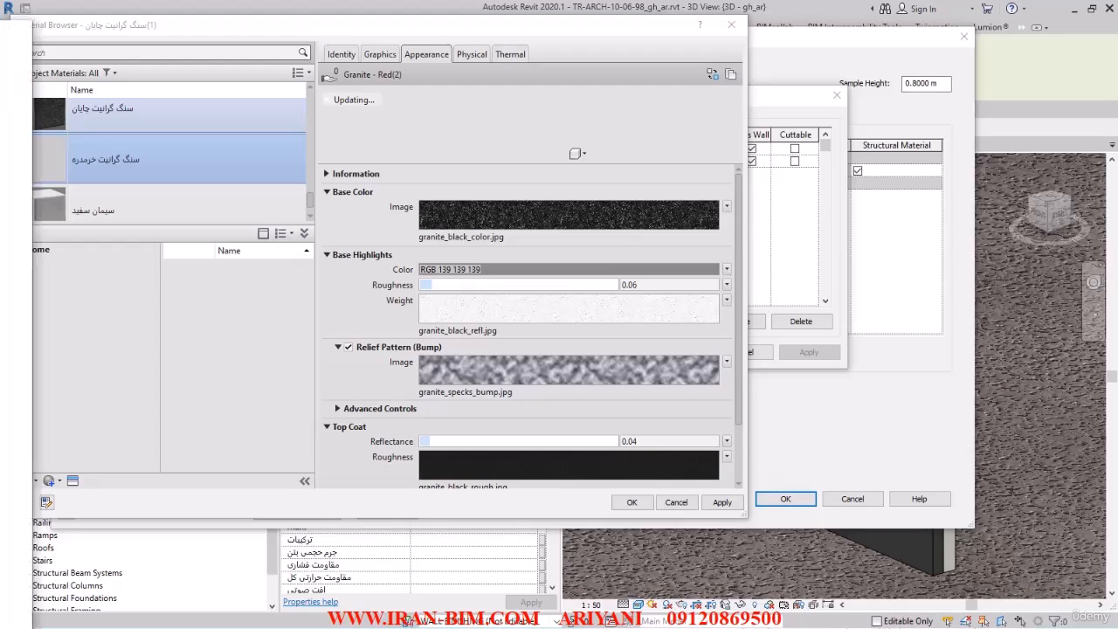
- Switch to the web browser and examine the reference photo of the chocolate Khorramdareh granite on karinostone.com
drag(0, 26, 998, 2)
scroll(957, 385, up, 1)
scroll(957, 385, up, 2)
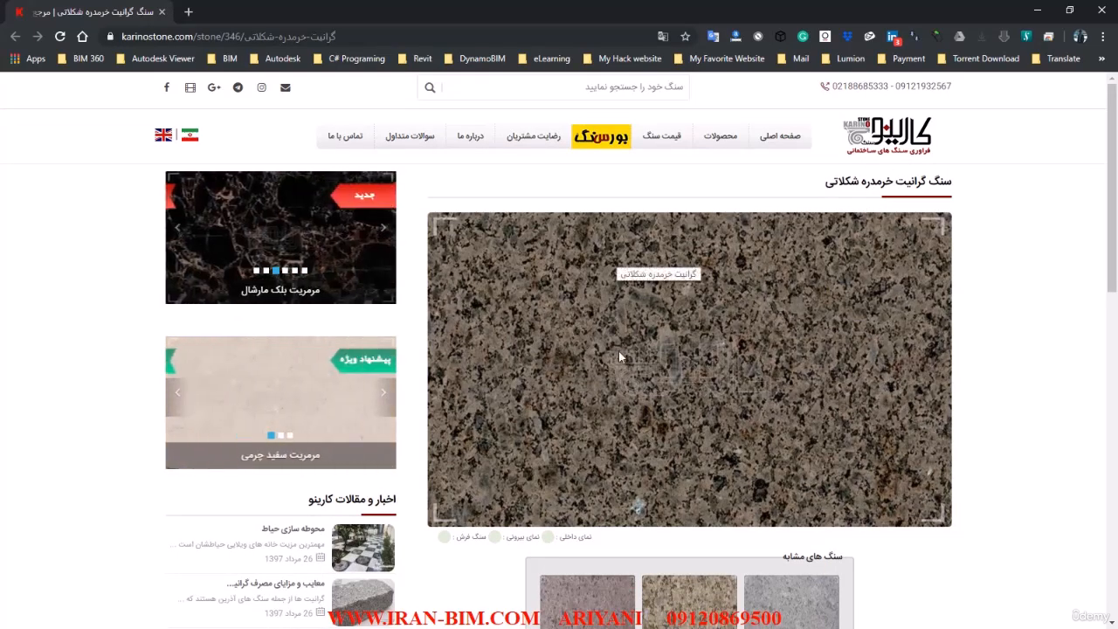
drag(110, 13, 0, 39)
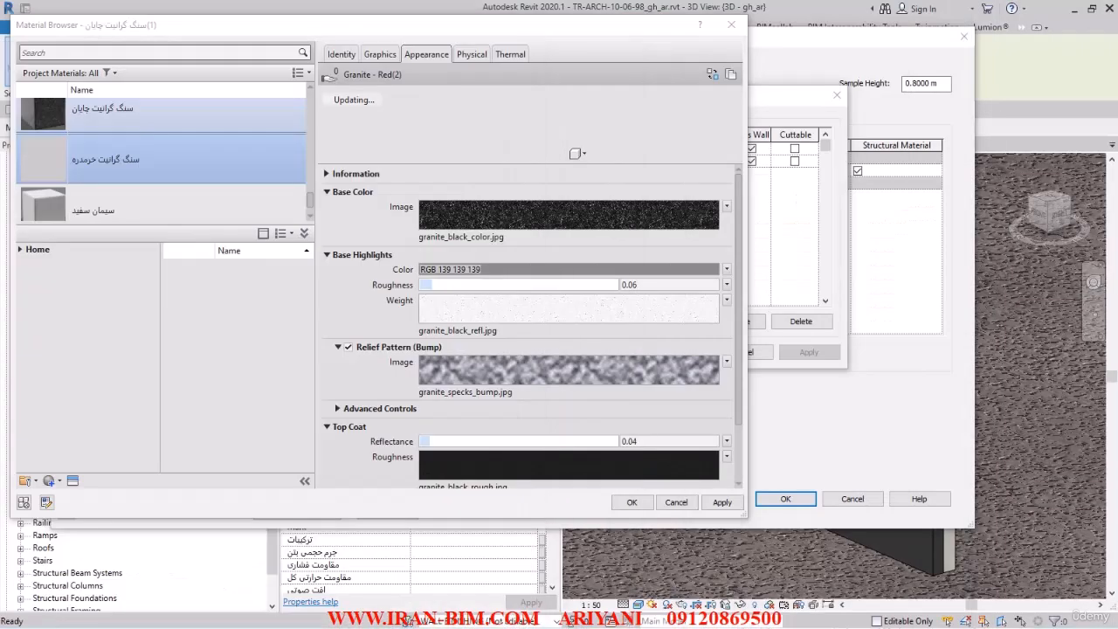